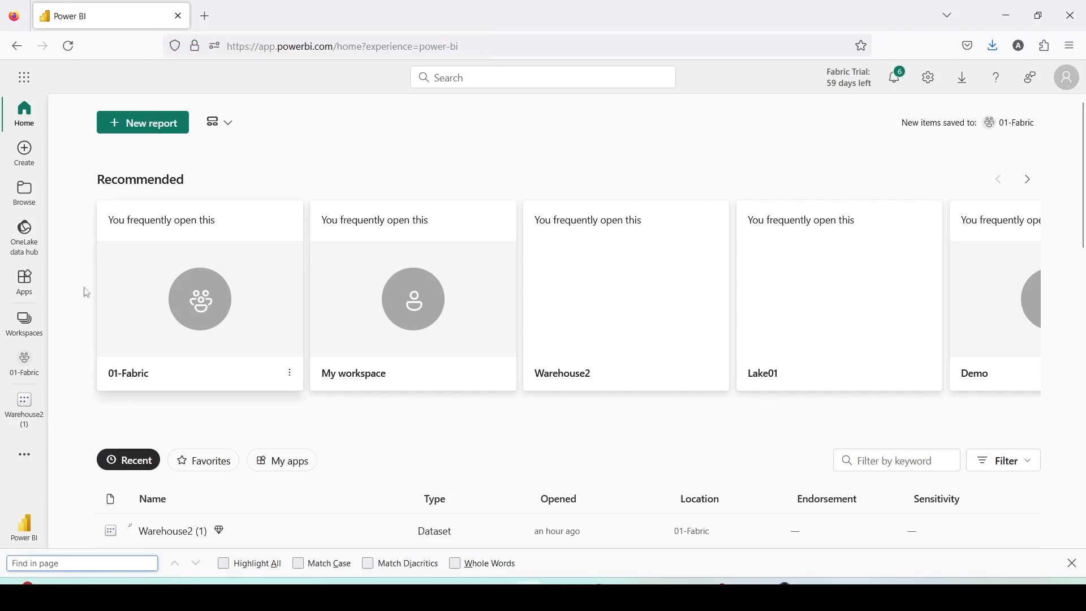
Open the 01-Fabric workspace from the list of workspaces
{"action": "left_click", "coordinate": [29, 331]}
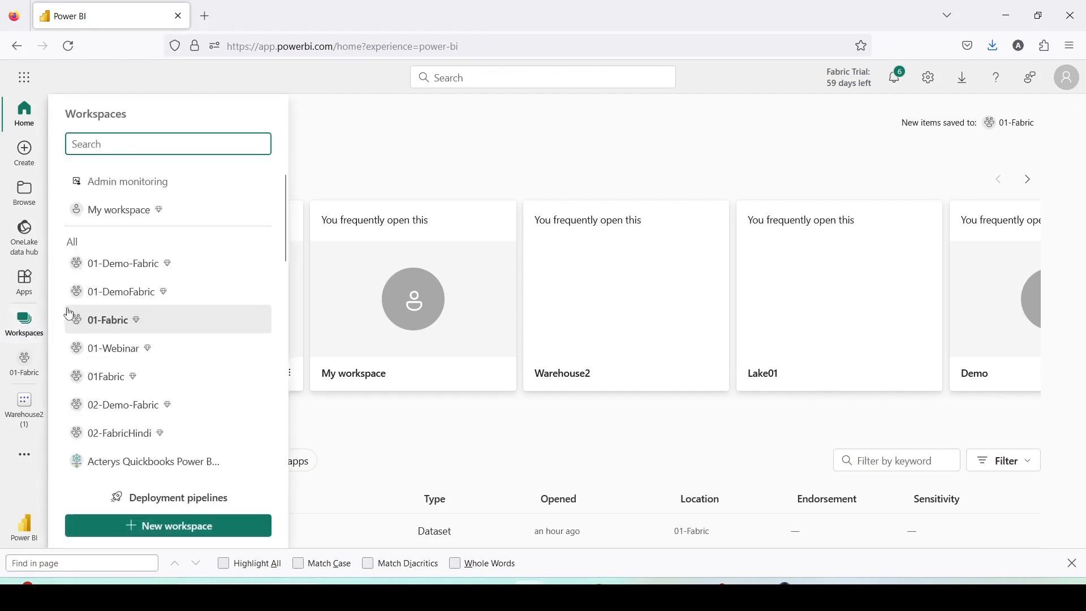
{"action": "left_click_drag", "start_coordinate": [60, 304], "coordinate": [280, 336]}
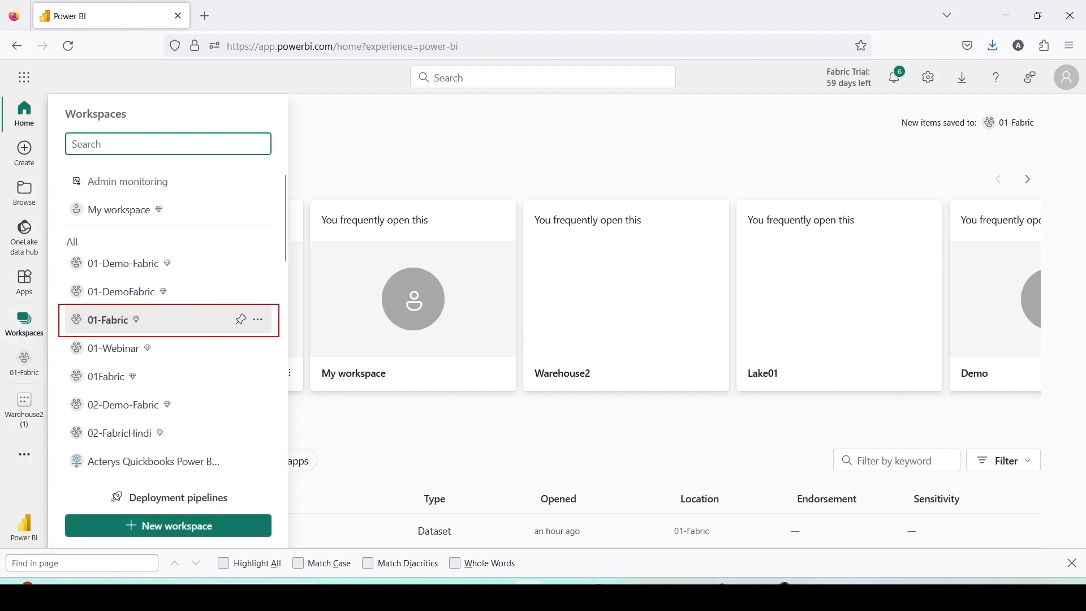
{"action": "left_click", "coordinate": [118, 326]}
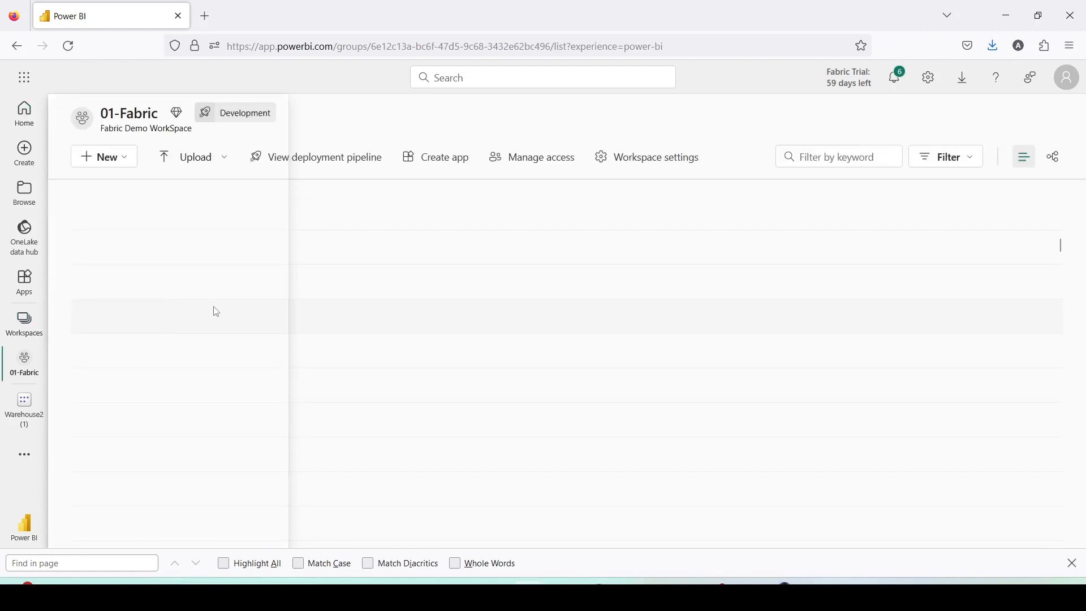
Filter the items of the 01-Fabric workspace to show only the Warehouse type
{"action": "left_click", "coordinate": [945, 164]}
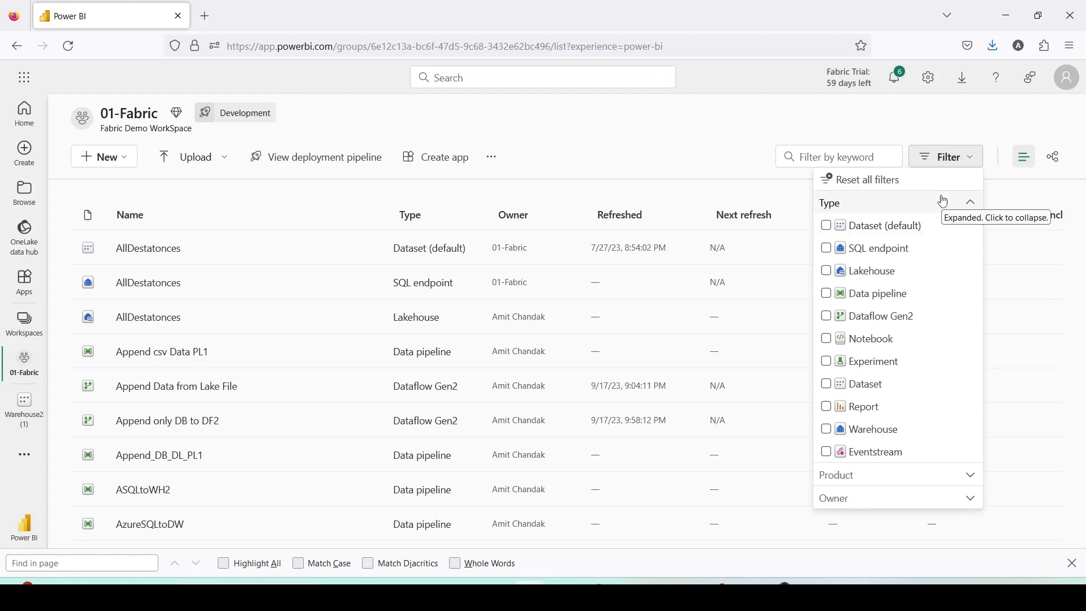
{"action": "left_click_drag", "start_coordinate": [908, 141], "coordinate": [992, 178]}
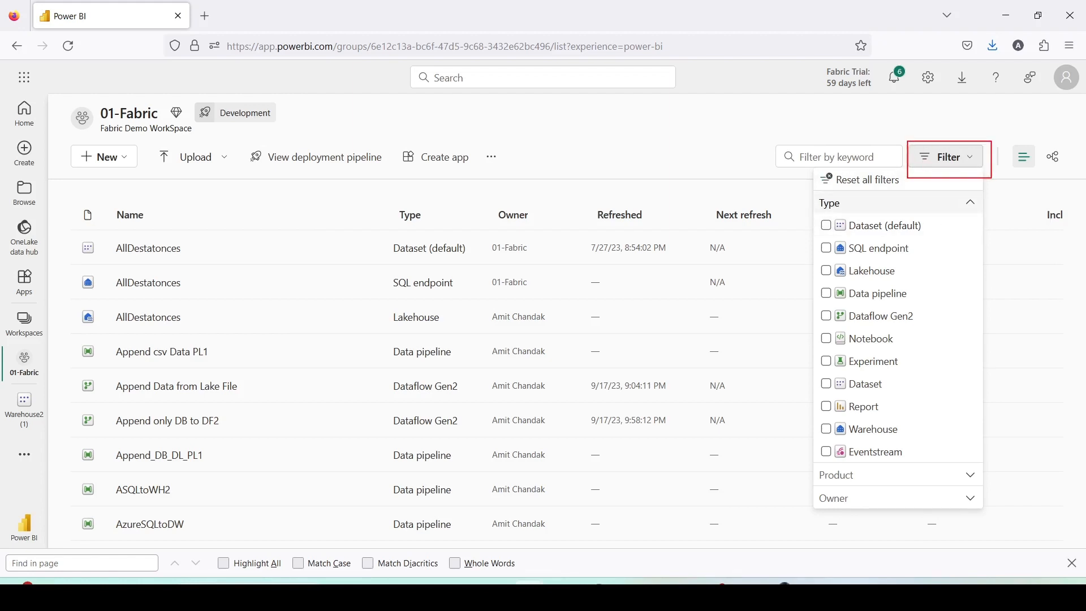
{"action": "left_click_drag", "start_coordinate": [818, 417], "coordinate": [915, 435]}
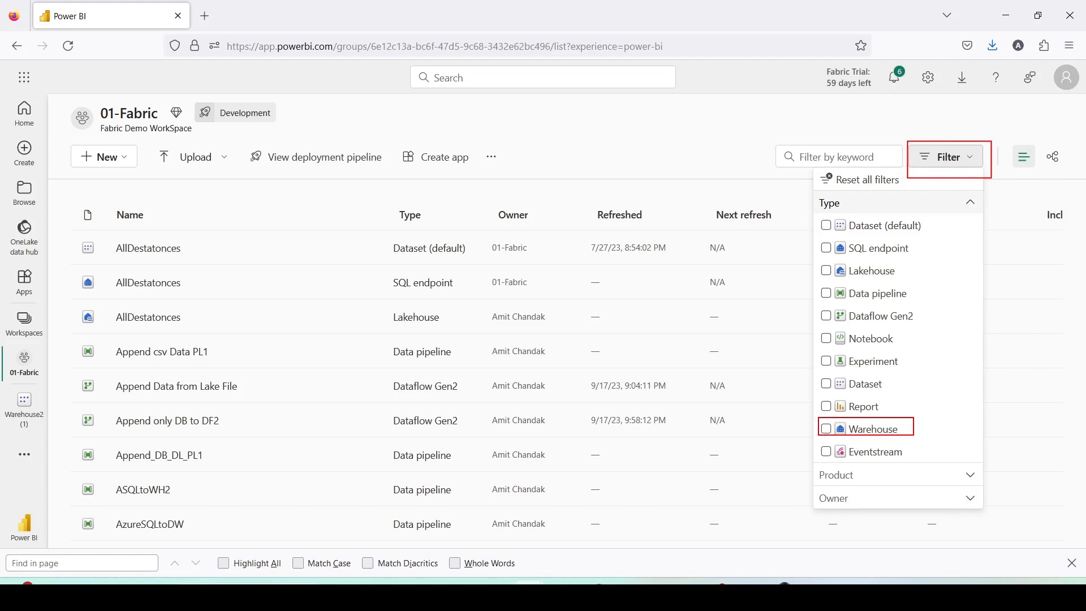
{"action": "left_click", "coordinate": [827, 431]}
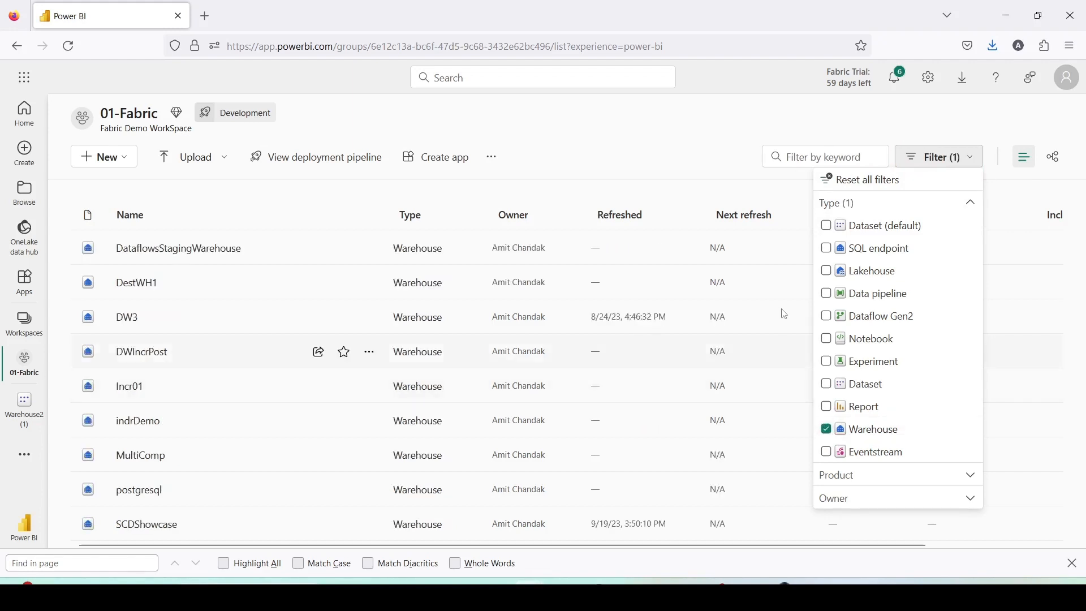
{"action": "left_click", "coordinate": [705, 135]}
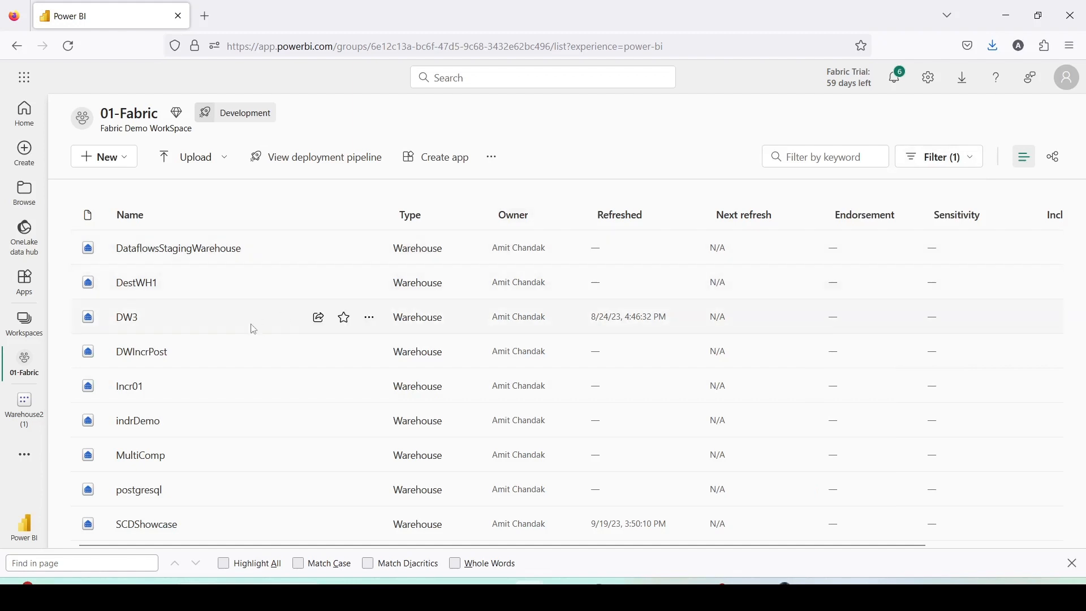
Open the Warehouse2 warehouse and switch it to the model view
{"action": "scroll", "coordinate": [249, 331], "scroll_direction": "down", "scroll_amount": 3}
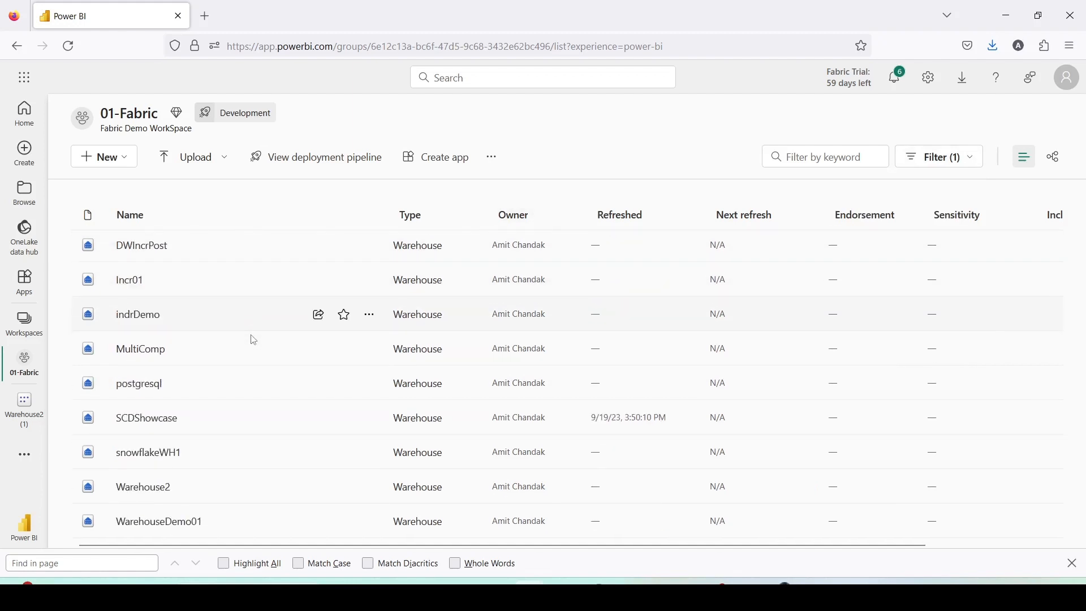
{"action": "left_click", "coordinate": [153, 494]}
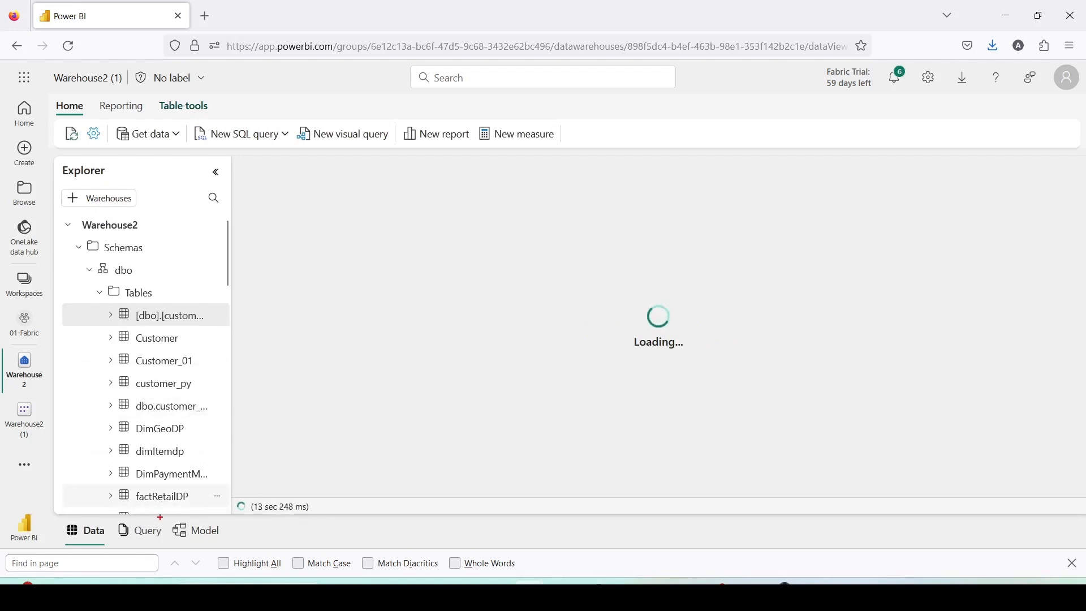
{"action": "left_click_drag", "start_coordinate": [160, 517], "coordinate": [252, 544]}
{"action": "left_click", "coordinate": [209, 533]}
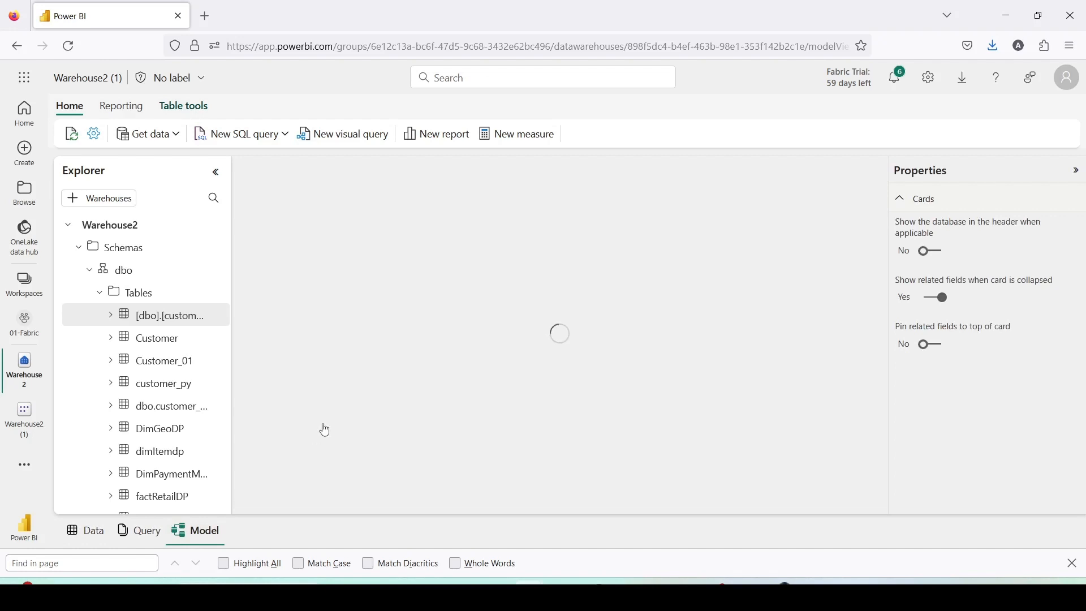
Examine the Sales table and its related Item, Date1, Customer, Geography and DateTableDW tables in the model diagram
{"action": "scroll", "coordinate": [484, 327], "scroll_direction": "down", "scroll_amount": 3}
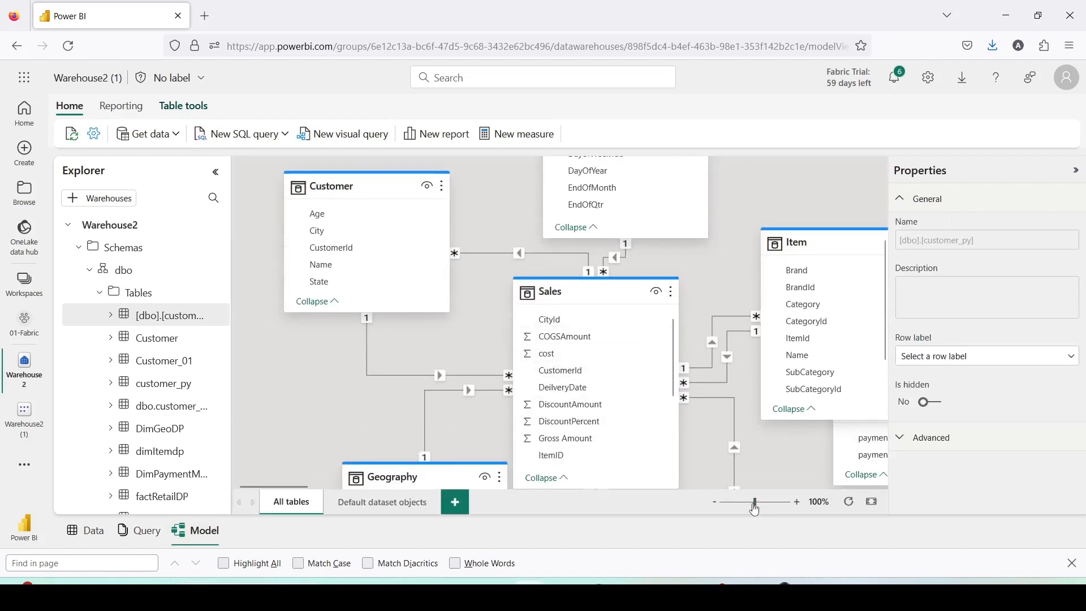
{"action": "left_click_drag", "start_coordinate": [755, 509], "coordinate": [753, 508]}
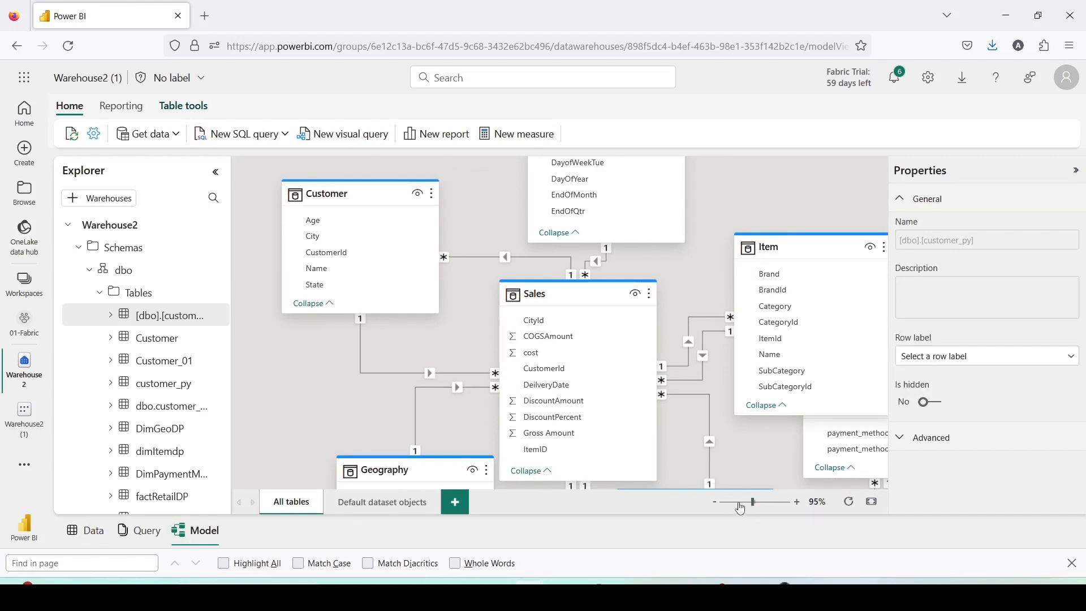
{"action": "left_click", "coordinate": [740, 502]}
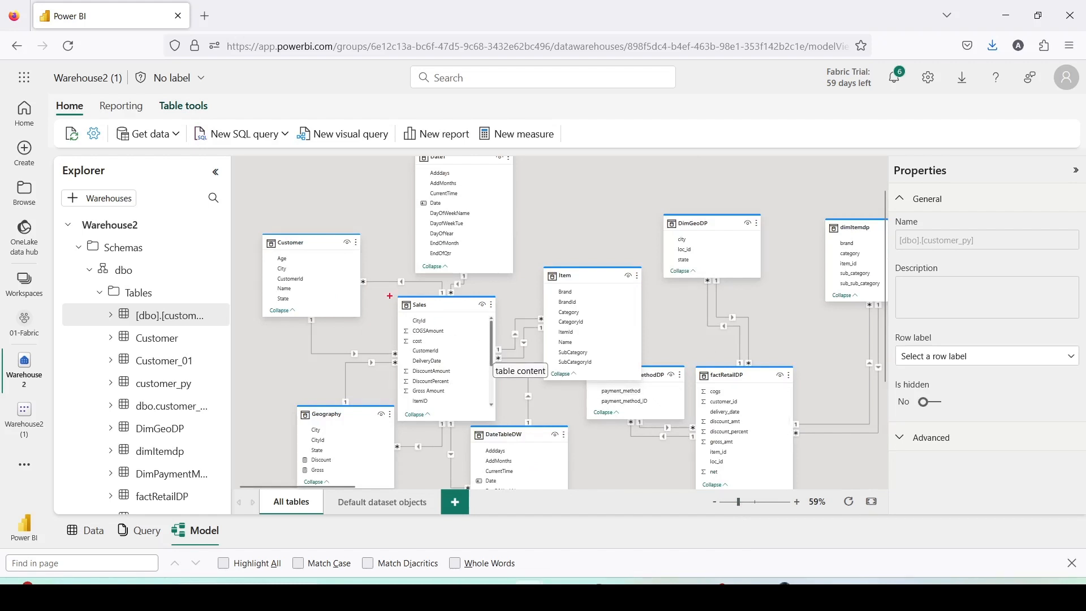
{"action": "mouse_move", "coordinate": [390, 296]}
{"action": "left_mouse_down"}
{"action": "mouse_move", "coordinate": [498, 413]}
{"action": "mouse_move", "coordinate": [498, 436]}
{"action": "left_mouse_up"}
{"action": "left_click_drag", "start_coordinate": [536, 261], "coordinate": [640, 383]}
{"action": "left_click_drag", "start_coordinate": [388, 153], "coordinate": [532, 279]}
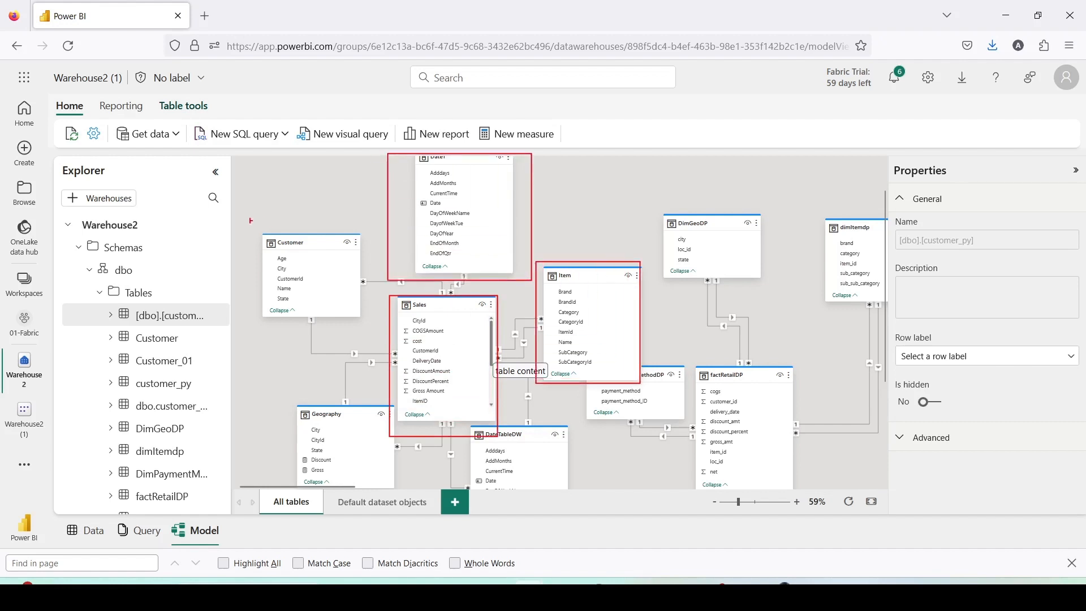
{"action": "left_click_drag", "start_coordinate": [257, 222], "coordinate": [361, 351]}
{"action": "left_click_drag", "start_coordinate": [278, 394], "coordinate": [383, 484]}
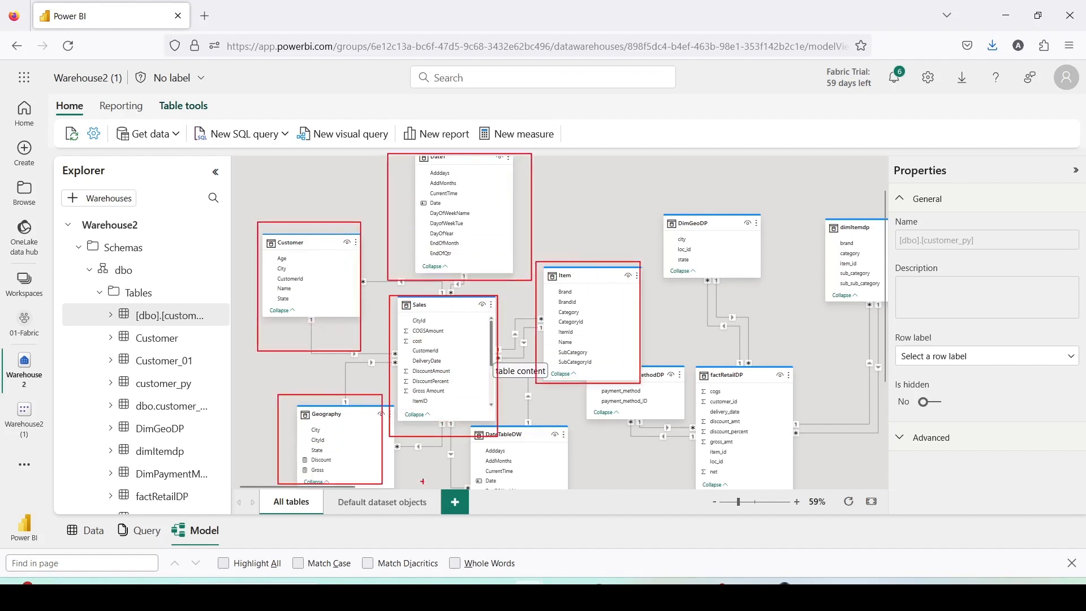
{"action": "left_click_drag", "start_coordinate": [457, 422], "coordinate": [578, 493]}
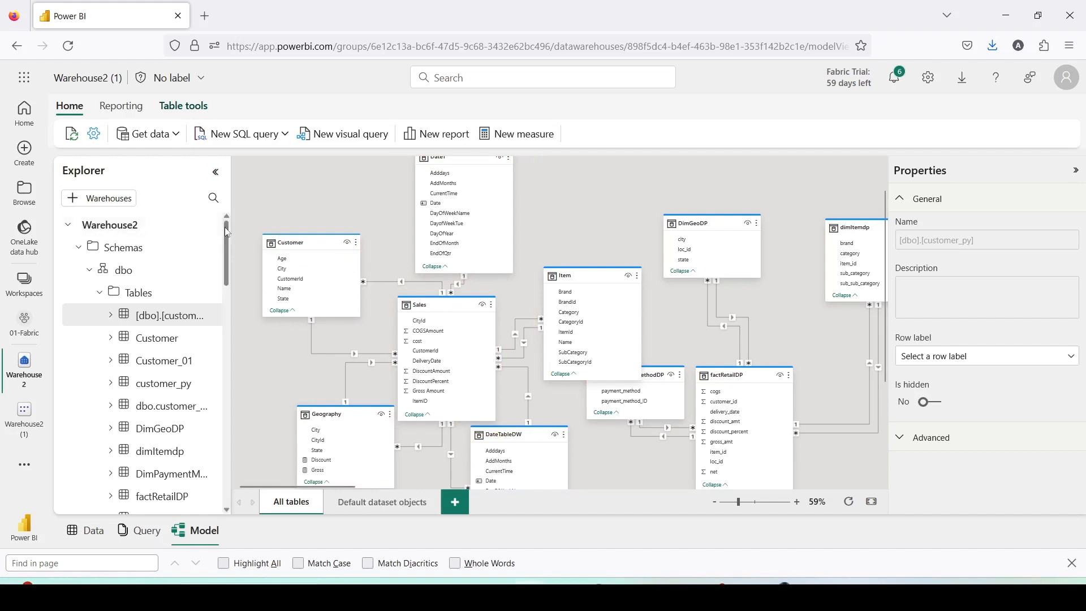
Start creating a new Power BI dataset from Warehouse2 using the reporting commands
{"action": "left_click_drag", "start_coordinate": [87, 96], "coordinate": [161, 119]}
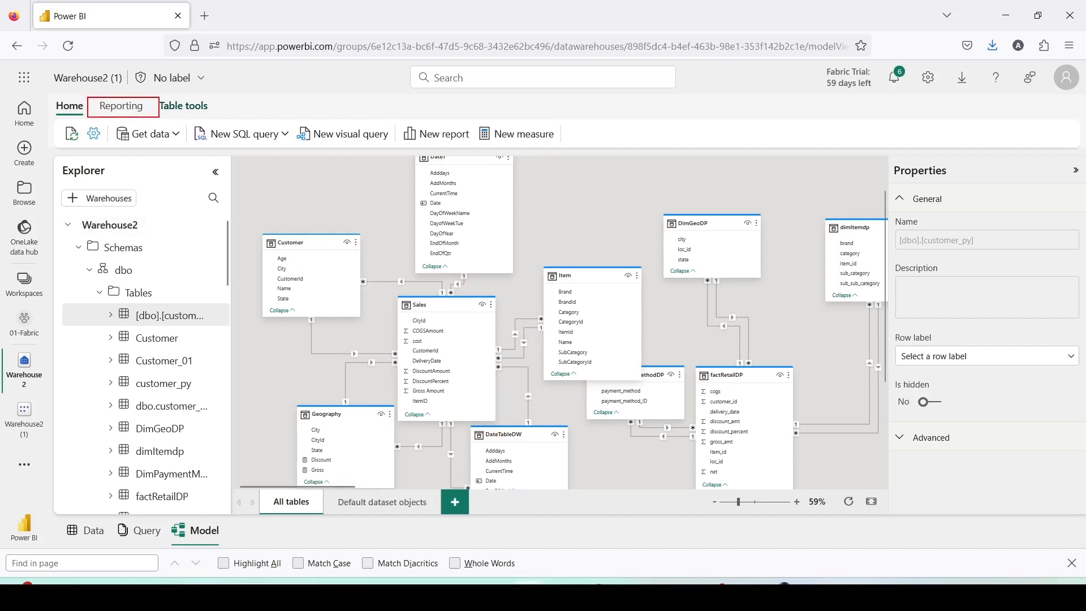
{"action": "left_click", "coordinate": [125, 112]}
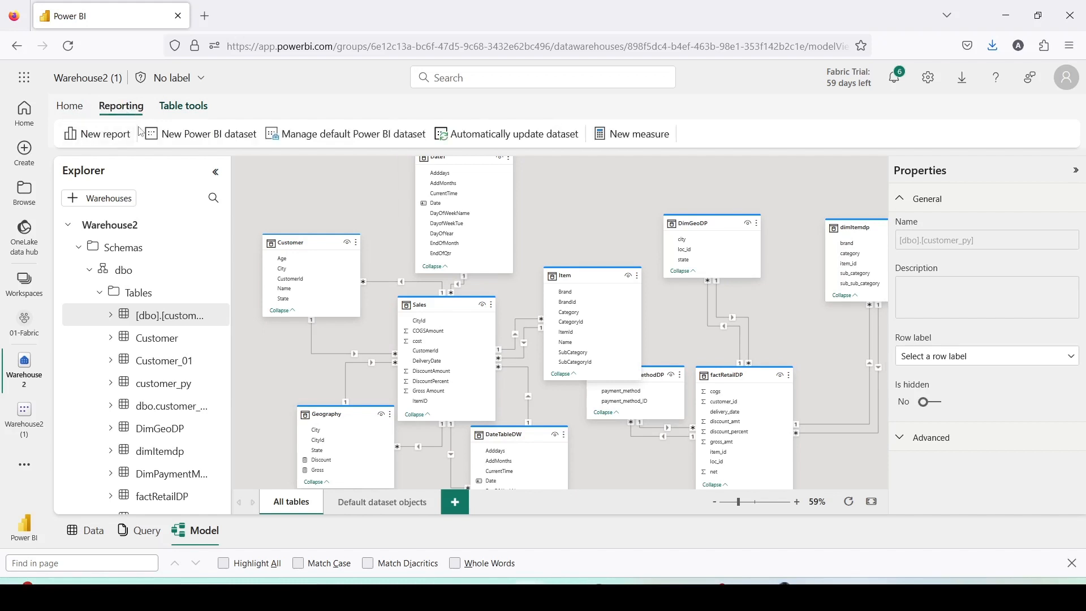
{"action": "left_click_drag", "start_coordinate": [147, 128], "coordinate": [266, 155]}
{"action": "key", "text": "Escape"}
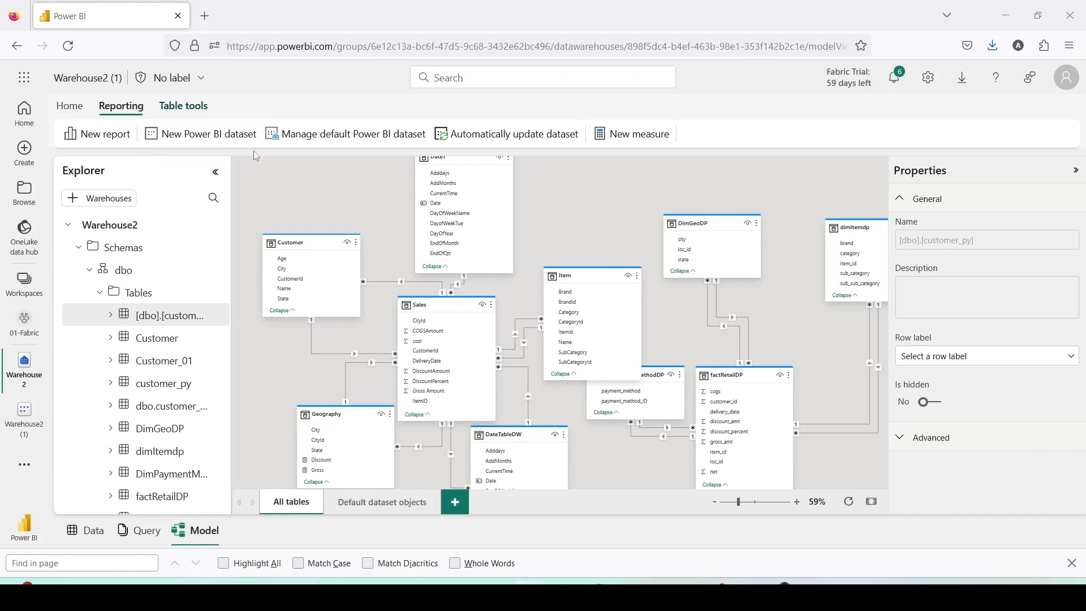
{"action": "left_click", "coordinate": [218, 135]}
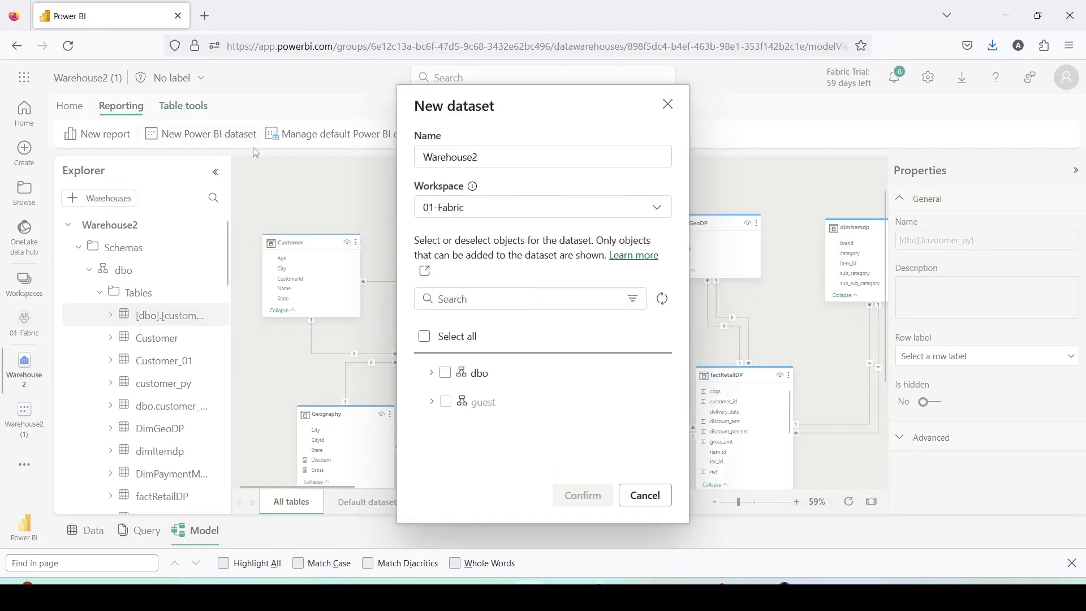
Expand the dbo schema in the new dataset and select all of its tables
{"action": "left_click", "coordinate": [458, 369]}
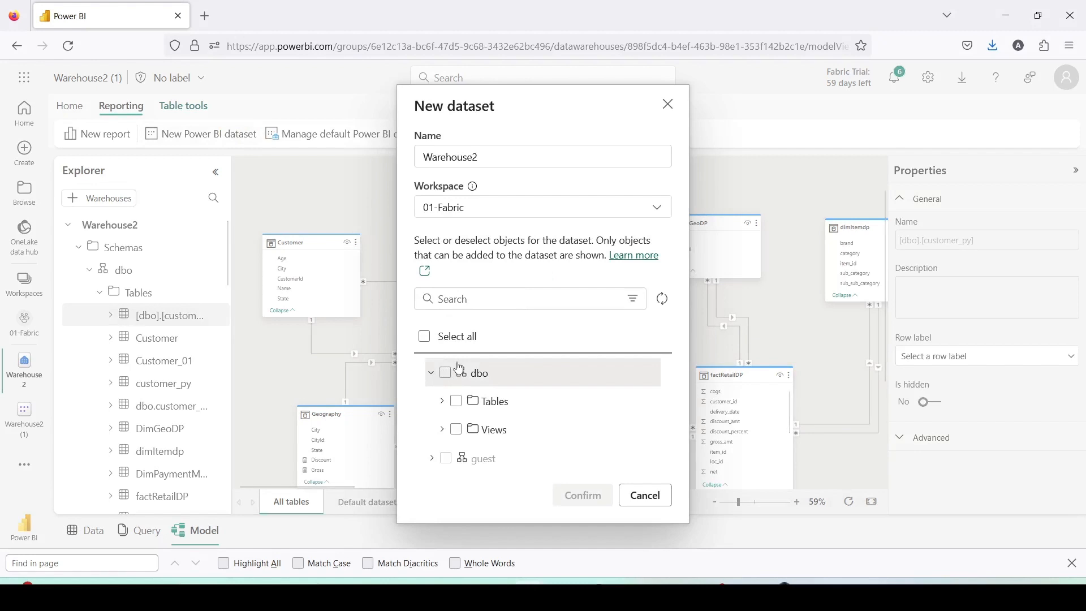
{"action": "left_click", "coordinate": [441, 401]}
{"action": "scroll", "coordinate": [513, 405], "scroll_direction": "down", "scroll_amount": 2}
{"action": "scroll", "coordinate": [513, 405], "scroll_direction": "down", "scroll_amount": 5}
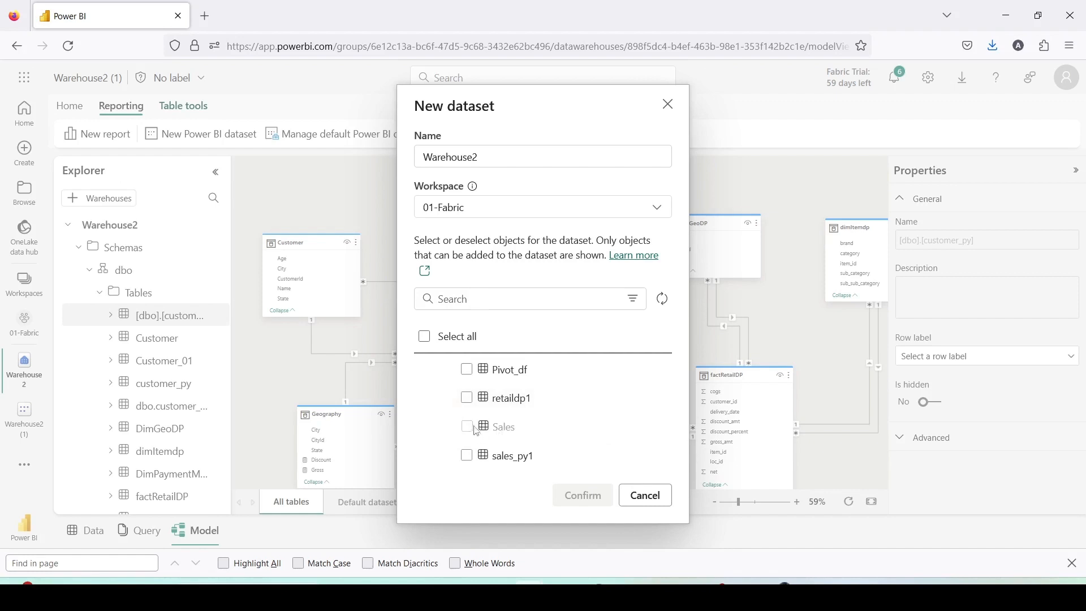
{"action": "scroll", "coordinate": [468, 399], "scroll_direction": "up", "scroll_amount": 7}
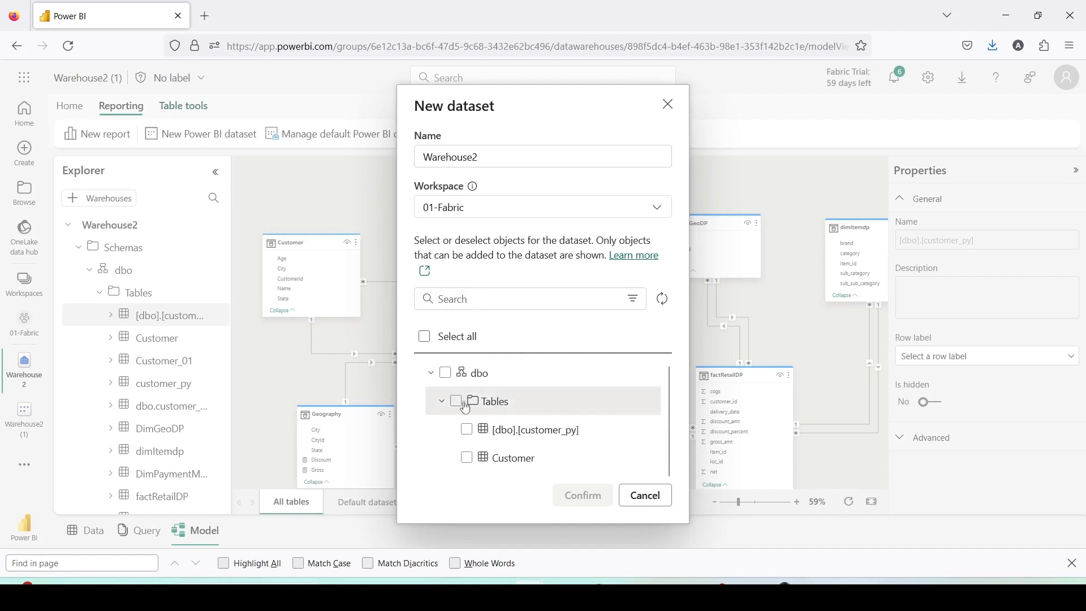
{"action": "left_click", "coordinate": [456, 402]}
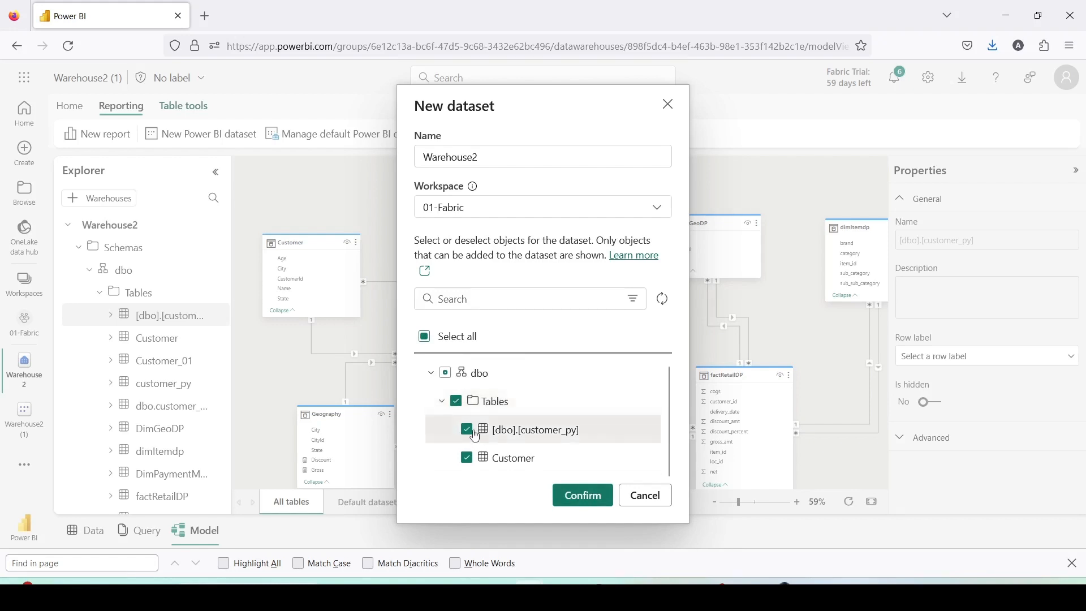
Deselect Customer_01, all customer_py variants, DimGeoDP, dimItemdp, DimPaymentMethodDP, factRetailDP, Pivot_df, retaildp1 and sales_py1, keeping Customer and Sales selected
{"action": "scroll", "coordinate": [473, 436], "scroll_direction": "down", "scroll_amount": 3}
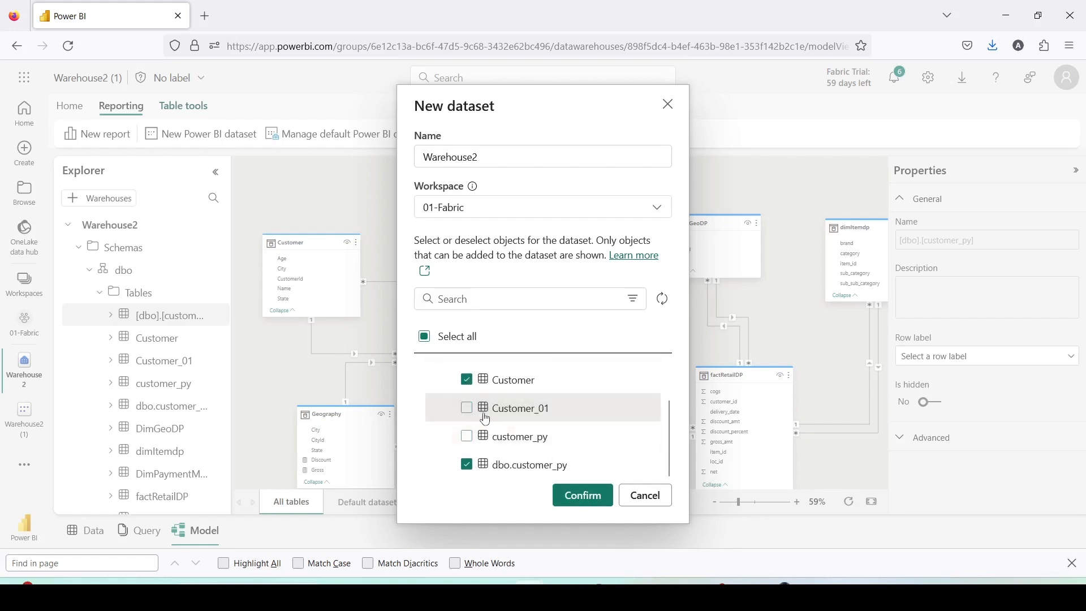
{"action": "scroll", "coordinate": [471, 402], "scroll_direction": "down", "scroll_amount": 3}
{"action": "scroll", "coordinate": [470, 398], "scroll_direction": "up", "scroll_amount": 2}
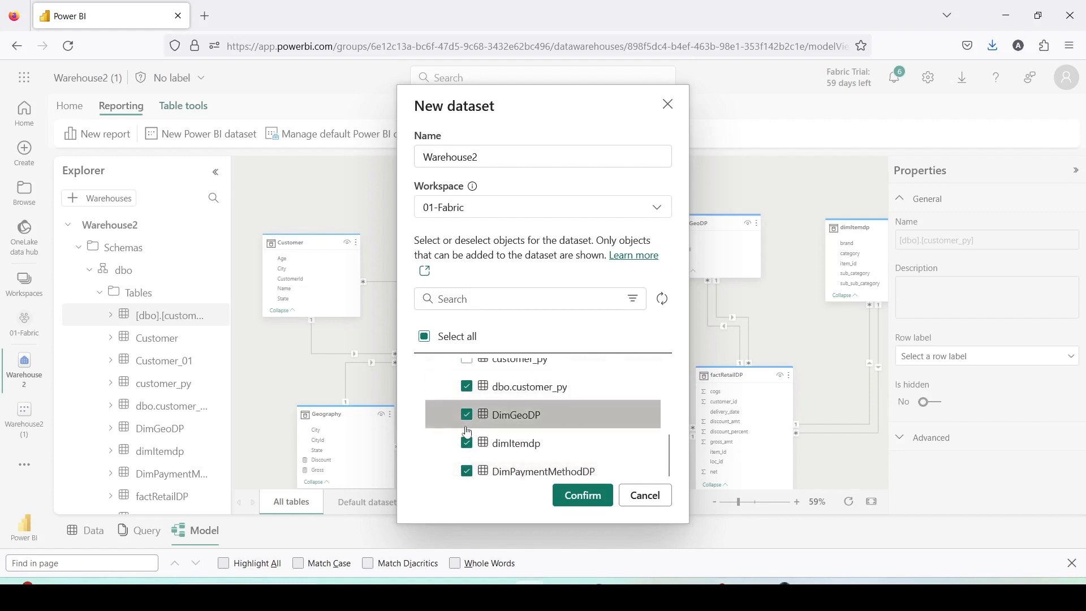
{"action": "left_click", "coordinate": [468, 389]}
{"action": "left_click", "coordinate": [469, 416]}
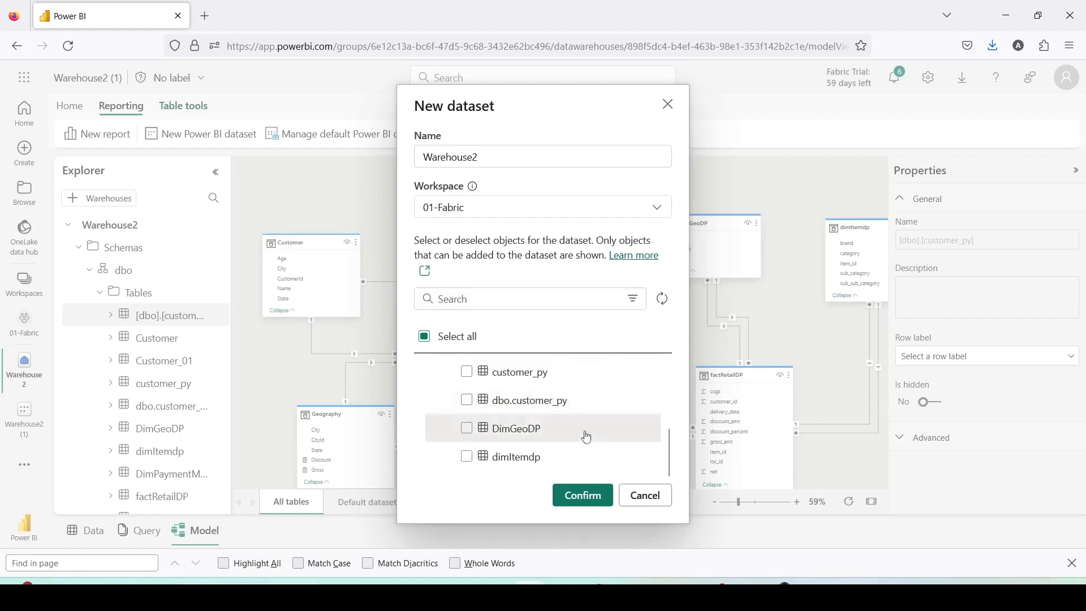
{"action": "scroll", "coordinate": [585, 431], "scroll_direction": "up", "scroll_amount": 3}
{"action": "scroll", "coordinate": [584, 425], "scroll_direction": "down", "scroll_amount": 4}
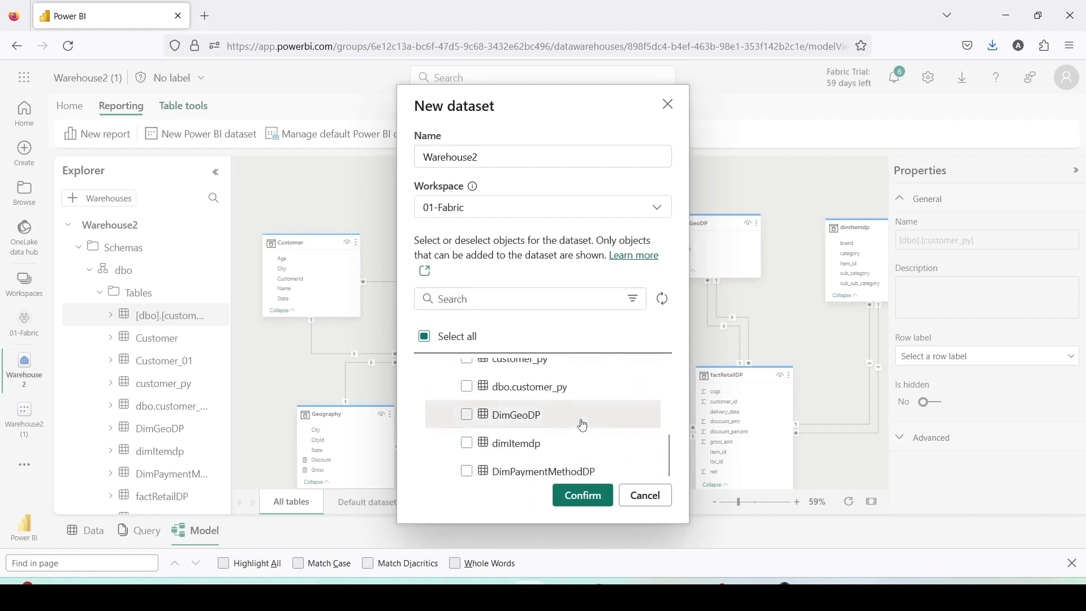
{"action": "scroll", "coordinate": [560, 403], "scroll_direction": "up", "scroll_amount": 3}
{"action": "scroll", "coordinate": [560, 396], "scroll_direction": "down", "scroll_amount": 10}
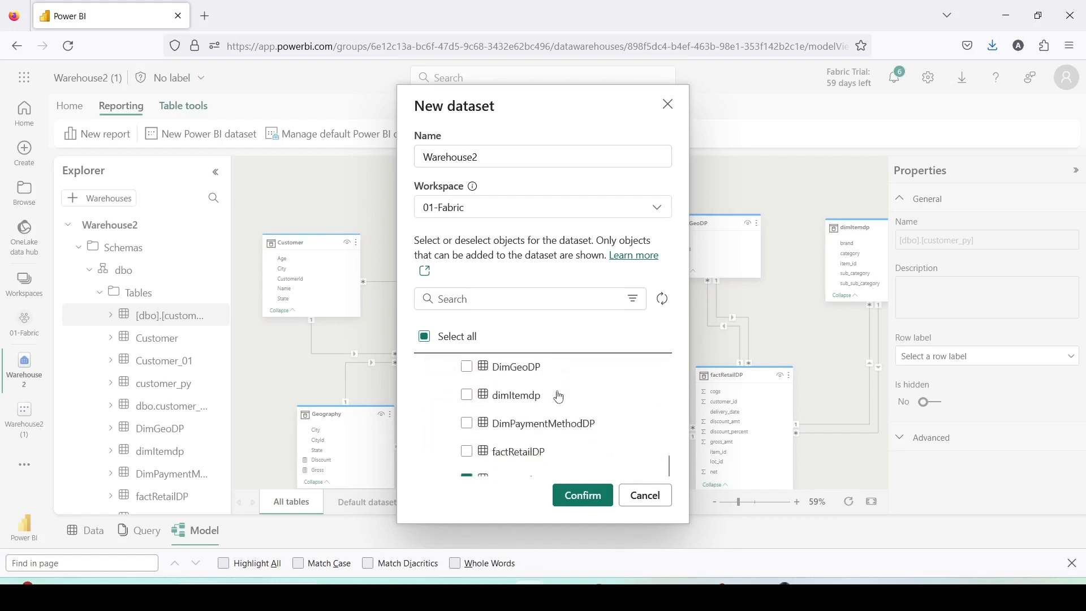
{"action": "scroll", "coordinate": [548, 413], "scroll_direction": "down", "scroll_amount": 2}
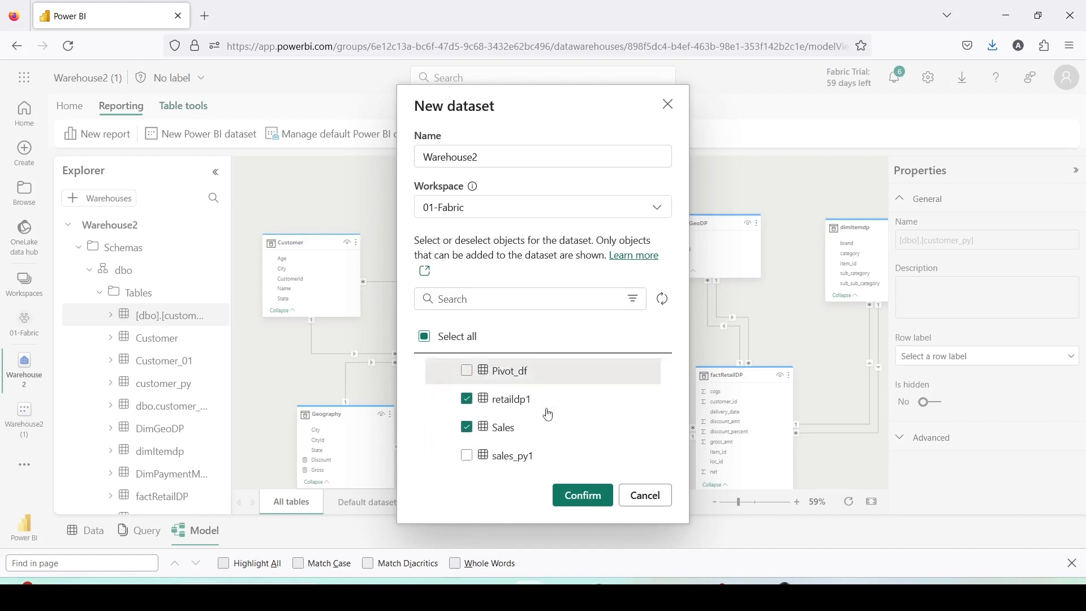
{"action": "left_click", "coordinate": [466, 401]}
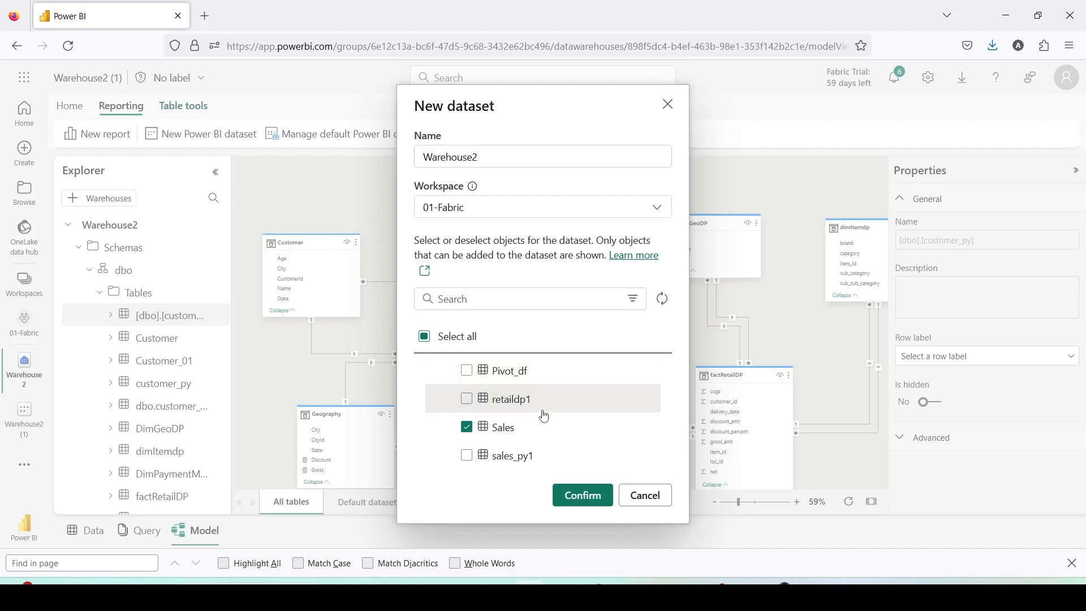
Add the Date1 and DateTableDW views from the dbo schema to the new dataset's selection
{"action": "scroll", "coordinate": [532, 413], "scroll_direction": "up", "scroll_amount": 12}
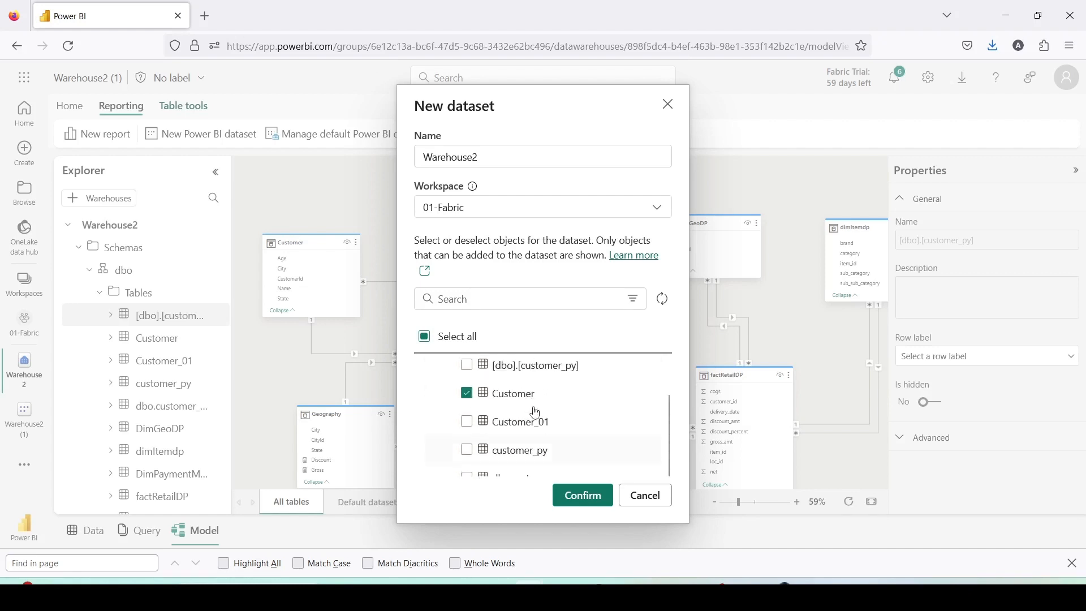
{"action": "left_click", "coordinate": [442, 401]}
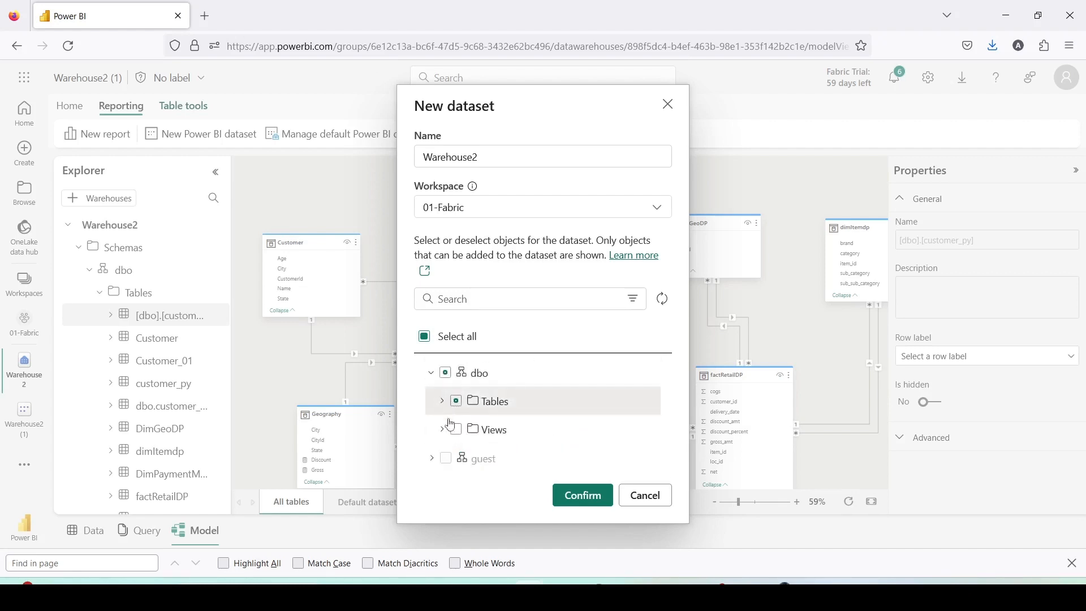
{"action": "left_click", "coordinate": [442, 431]}
{"action": "scroll", "coordinate": [469, 407], "scroll_direction": "down", "scroll_amount": 3}
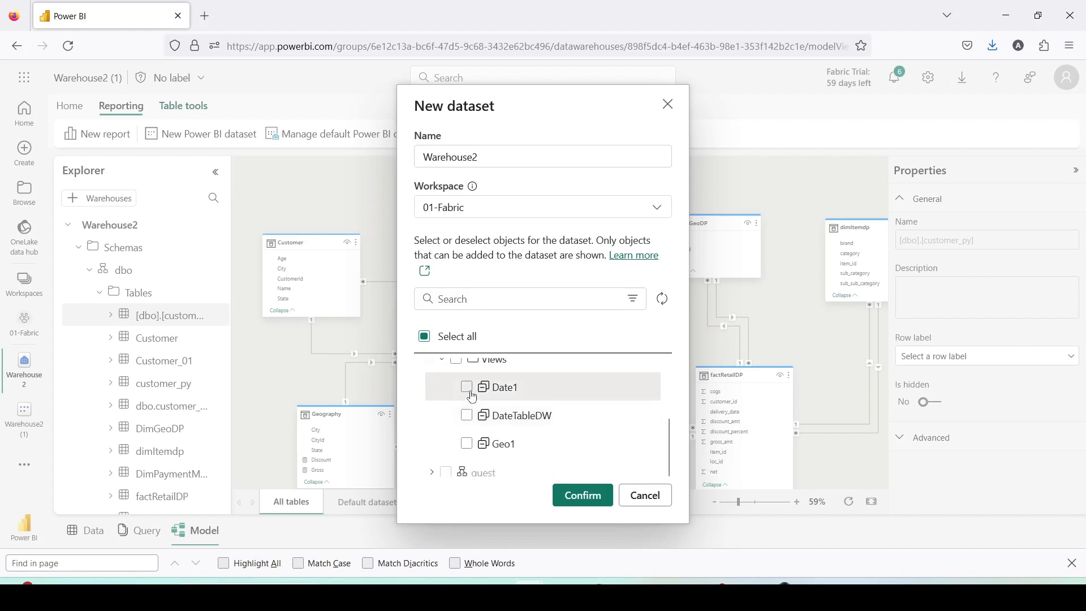
{"action": "left_click", "coordinate": [469, 389]}
{"action": "left_click", "coordinate": [467, 420]}
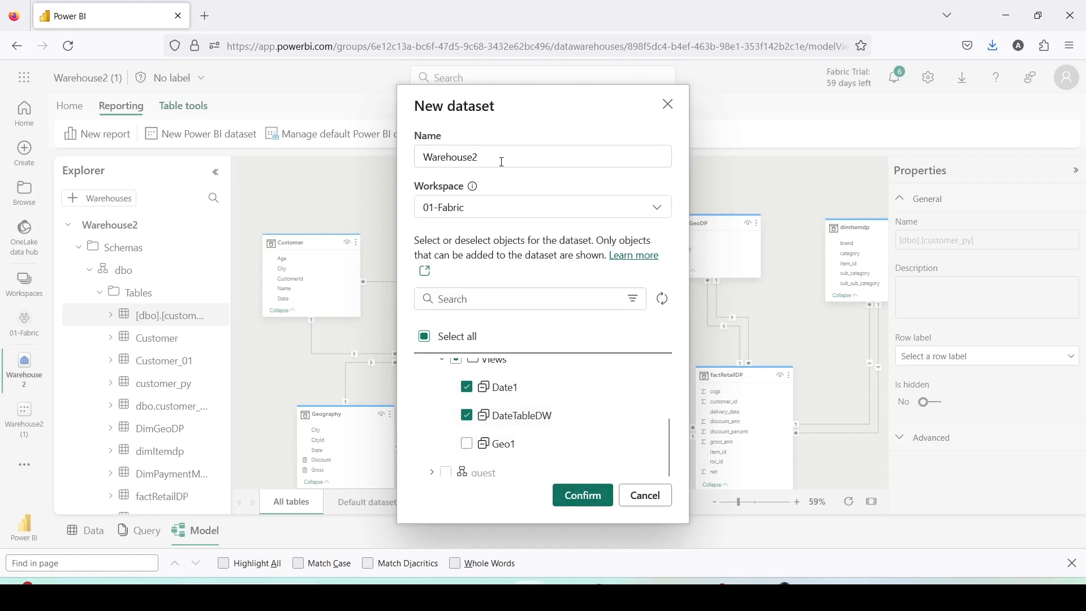
Name the dataset DH2 Custom DS 2 and create it in the 01-Fabric workspace
{"action": "left_click_drag", "start_coordinate": [481, 158], "coordinate": [382, 152]}
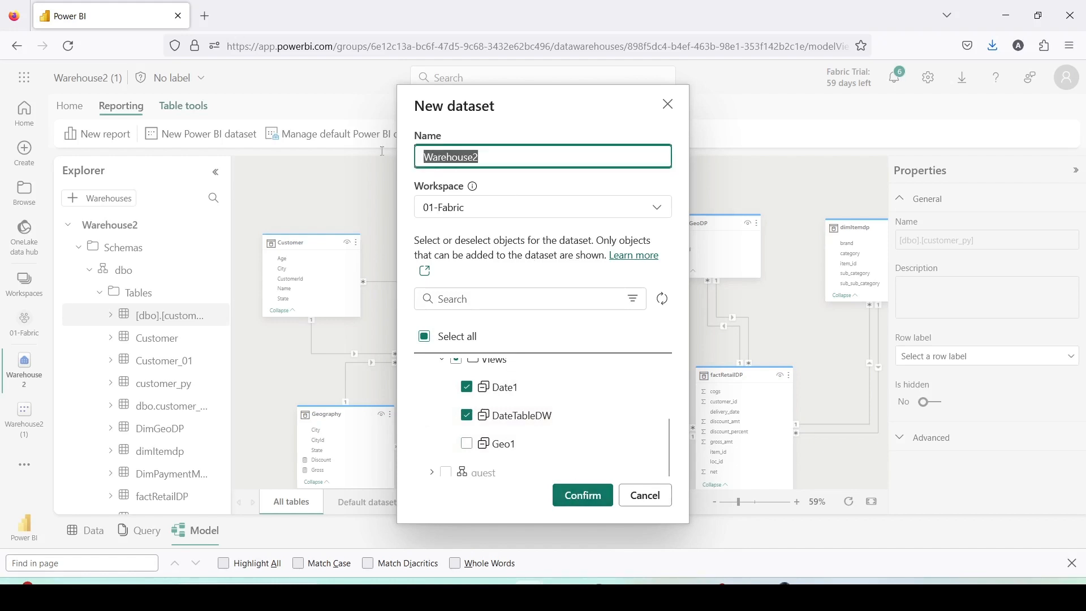
{"action": "type", "text": "DH2"}
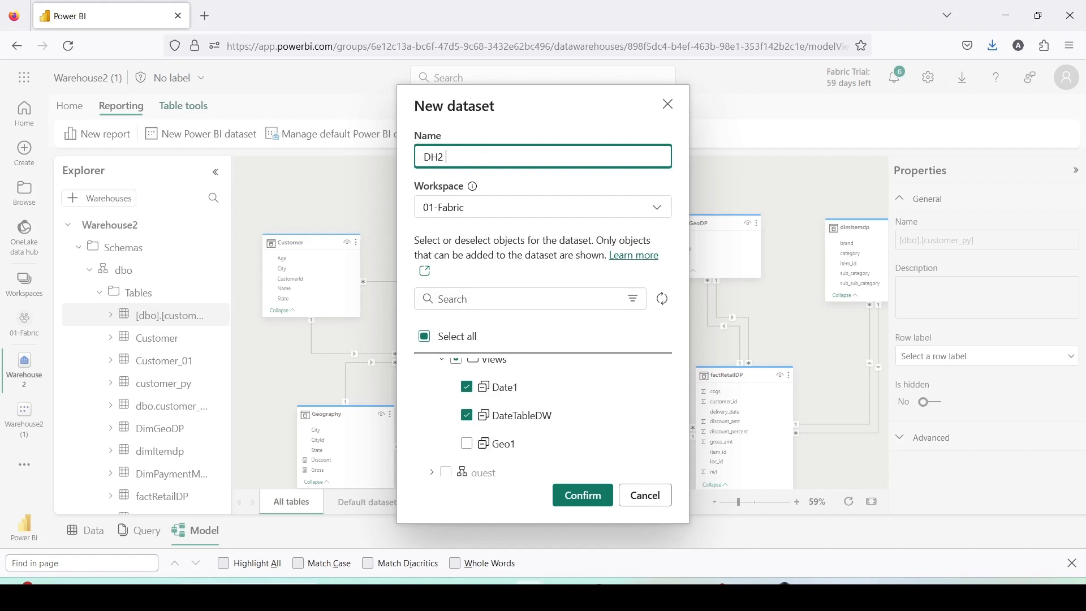
{"action": "type", "text": " Custom DS 2"}
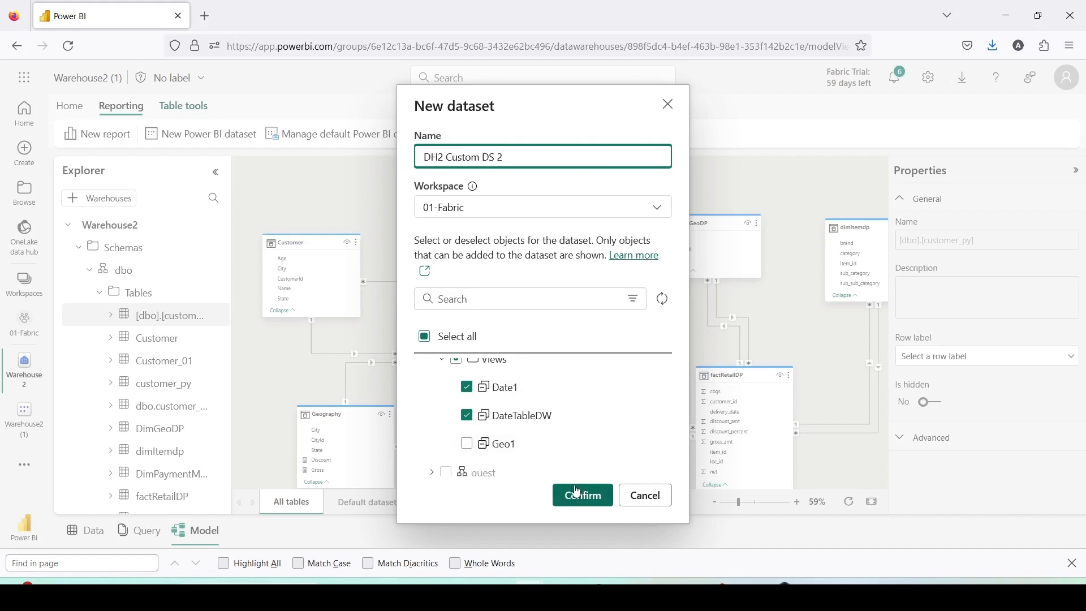
{"action": "mouse_move", "coordinate": [550, 476]}
{"action": "left_mouse_down"}
{"action": "mouse_move", "coordinate": [565, 494]}
{"action": "mouse_move", "coordinate": [628, 513]}
{"action": "mouse_move", "coordinate": [619, 512]}
{"action": "left_mouse_up"}
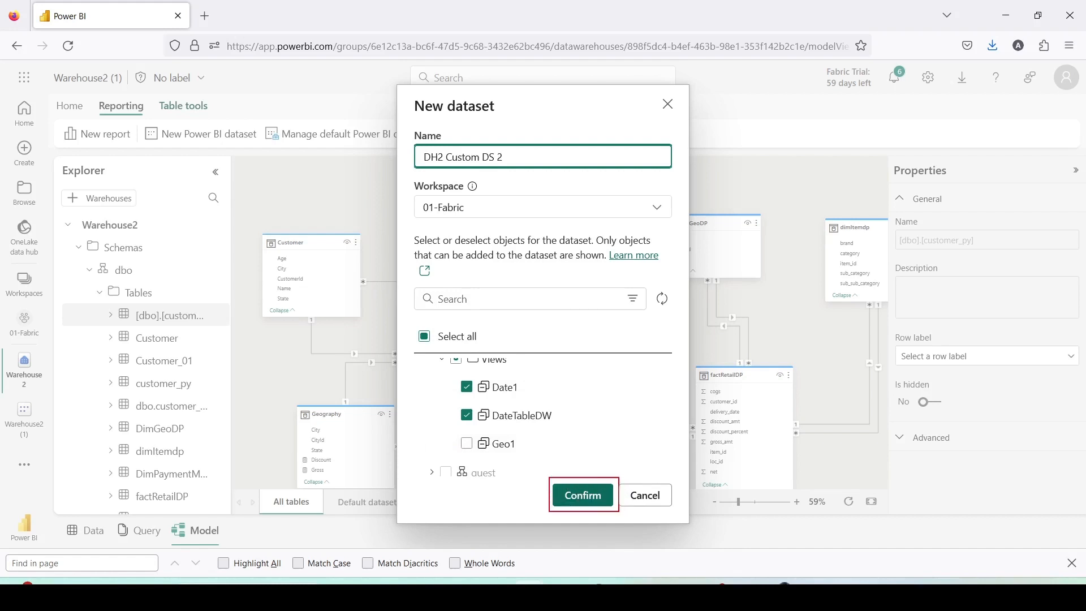
{"action": "left_click", "coordinate": [588, 496]}
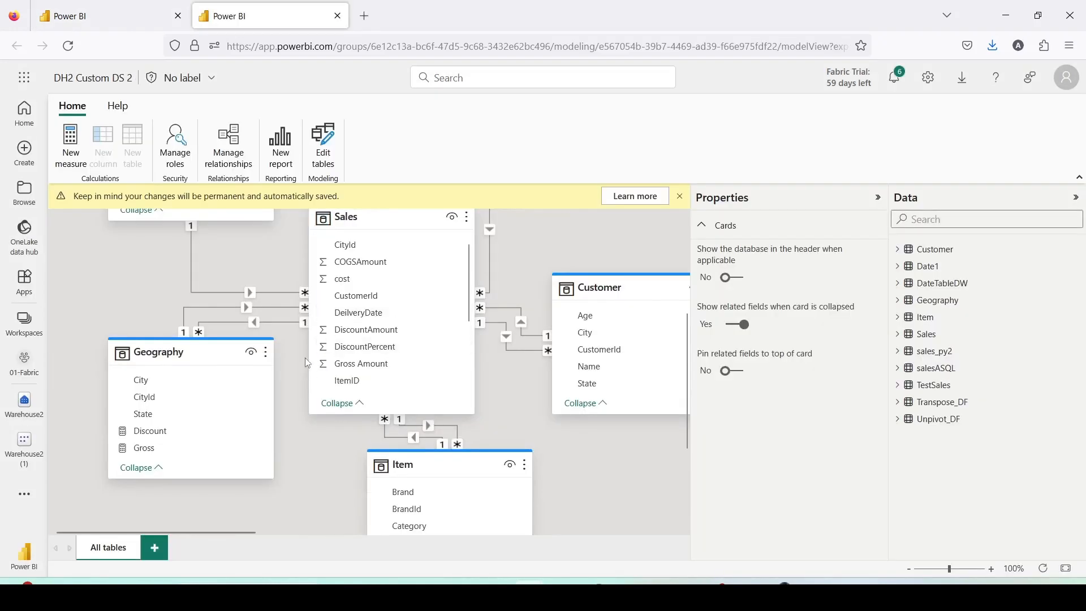
Review the table relationships in the DH2 Custom DS 2 model and start a new report from it
{"action": "scroll", "coordinate": [402, 328], "scroll_direction": "up", "scroll_amount": 3}
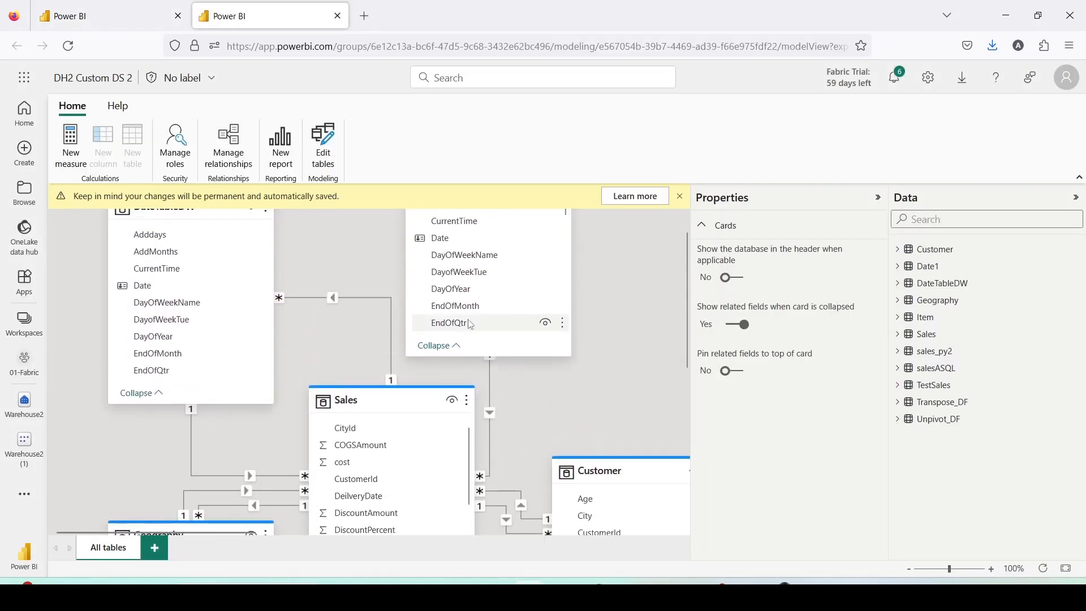
{"action": "scroll", "coordinate": [452, 314], "scroll_direction": "down", "scroll_amount": 2}
{"action": "scroll", "coordinate": [580, 329], "scroll_direction": "down", "scroll_amount": 3}
{"action": "scroll", "coordinate": [580, 329], "scroll_direction": "down", "scroll_amount": 1}
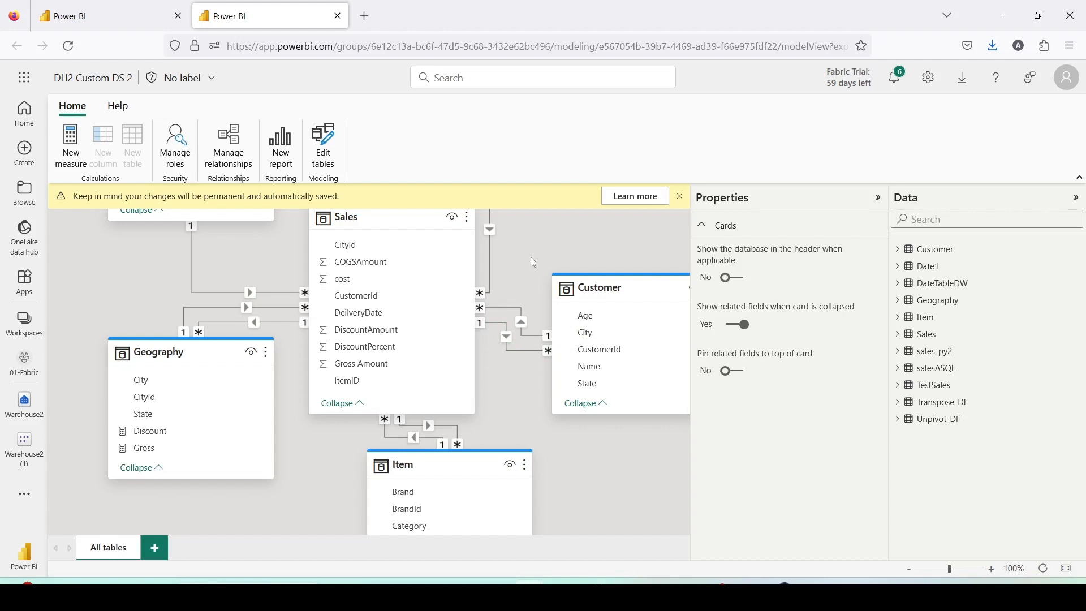
{"action": "left_click", "coordinate": [281, 158]}
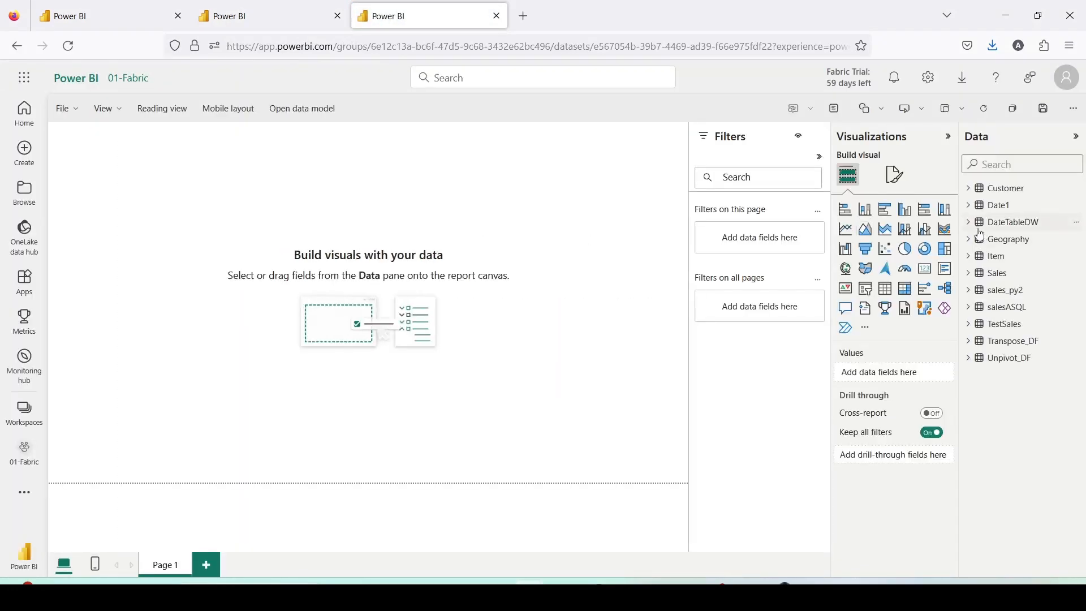
Build a visual on the report page from the Sales table's CityId and cost fields
{"action": "left_click", "coordinate": [968, 273]}
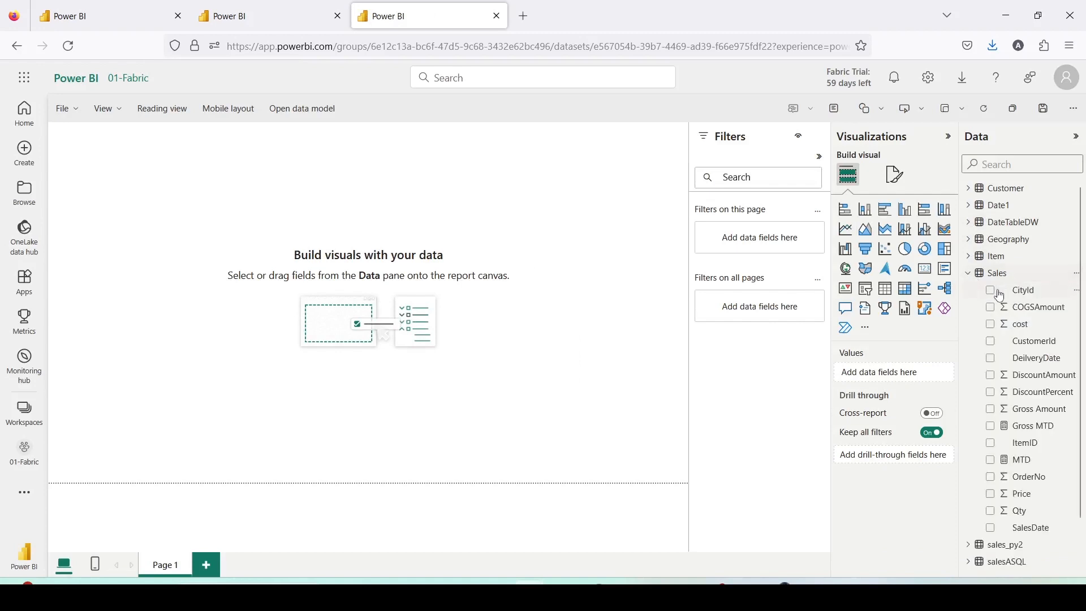
{"action": "left_click_drag", "start_coordinate": [1010, 295], "coordinate": [493, 241]}
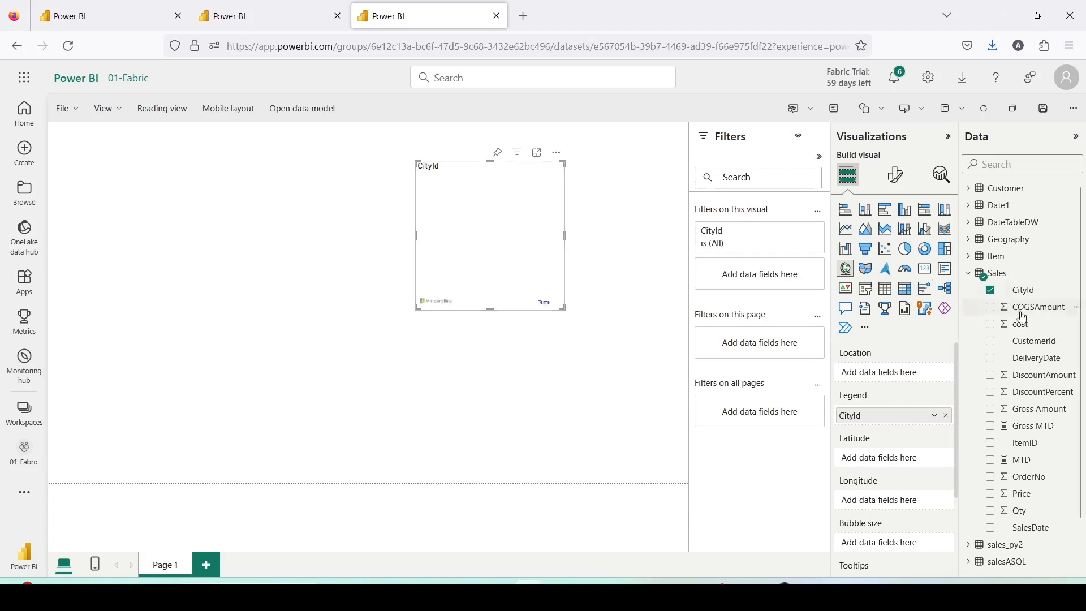
{"action": "left_click_drag", "start_coordinate": [1020, 324], "coordinate": [451, 261]}
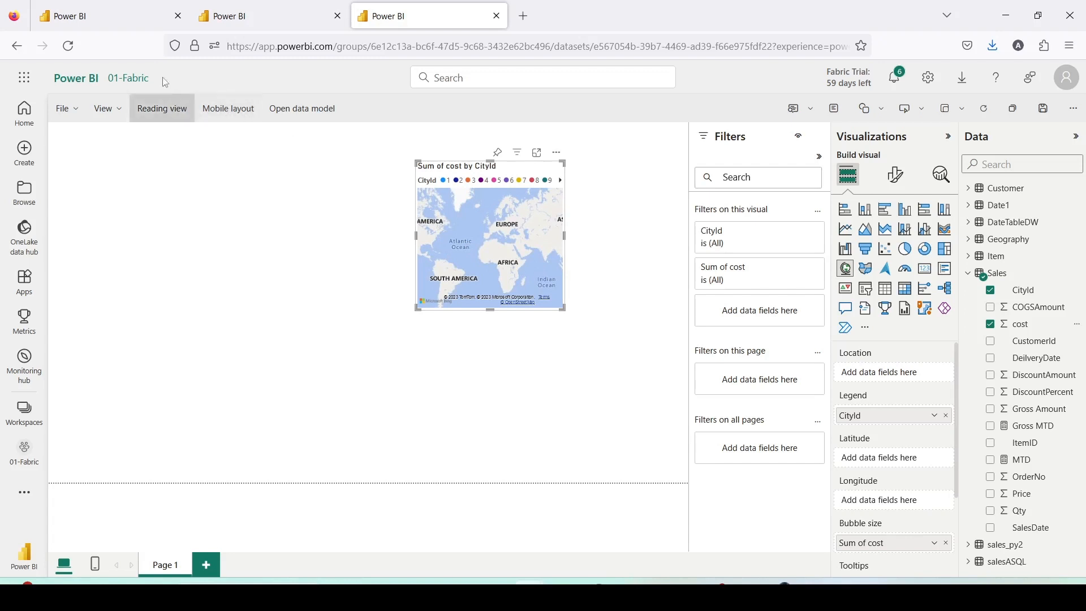
Open app.powerbi.com in a new browser tab and go to the 01-Fabric workspace
{"action": "left_click", "coordinate": [112, 22]}
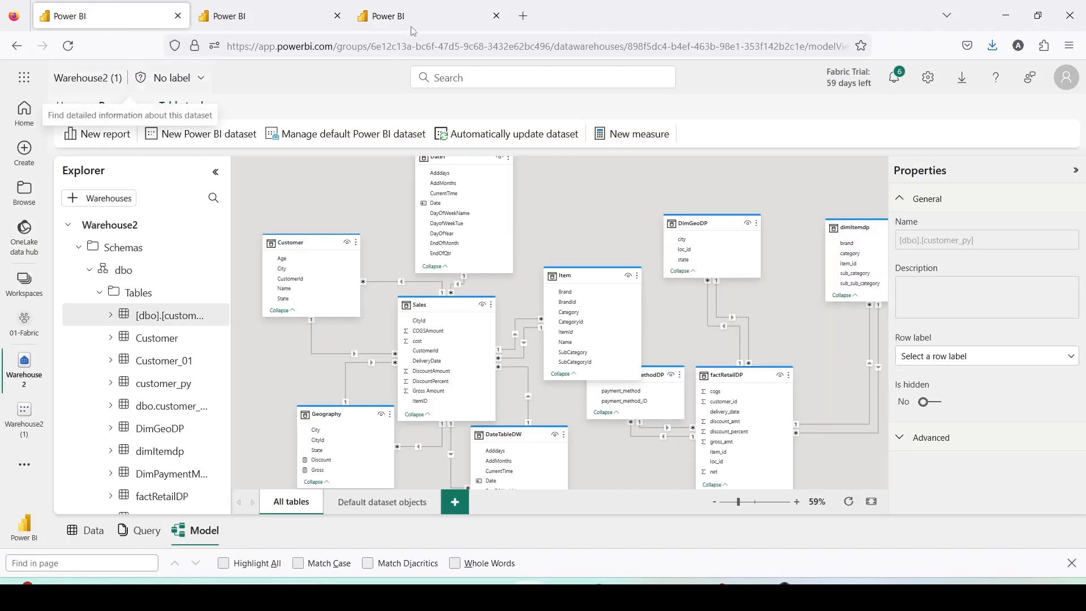
{"action": "left_click", "coordinate": [523, 16]}
{"action": "type", "text": "app.powerbi.com/"}
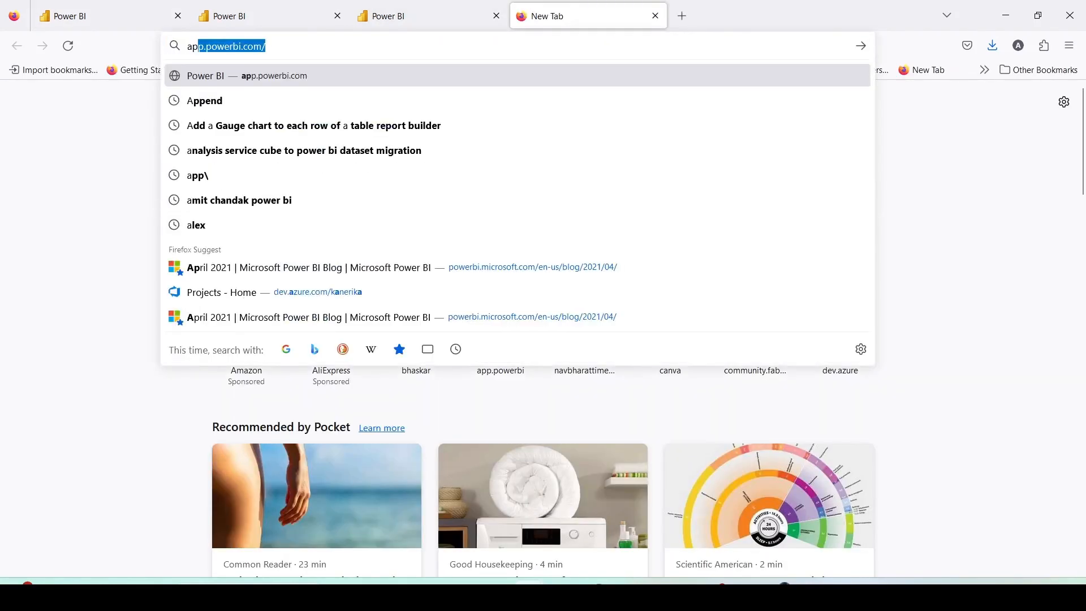
{"action": "key", "text": "Return"}
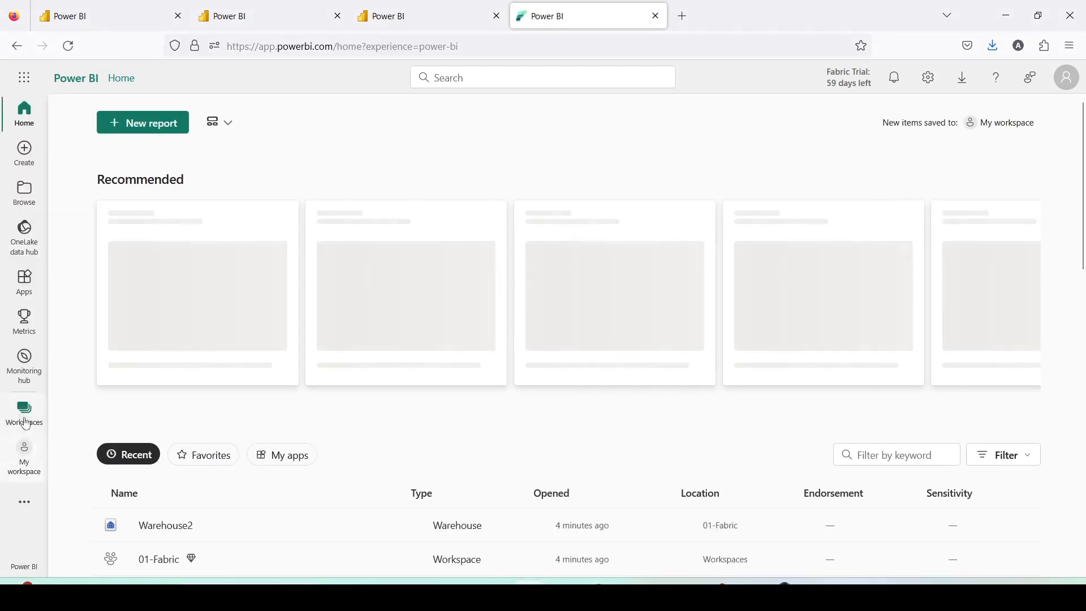
{"action": "left_click", "coordinate": [25, 412]}
{"action": "left_click", "coordinate": [95, 321]}
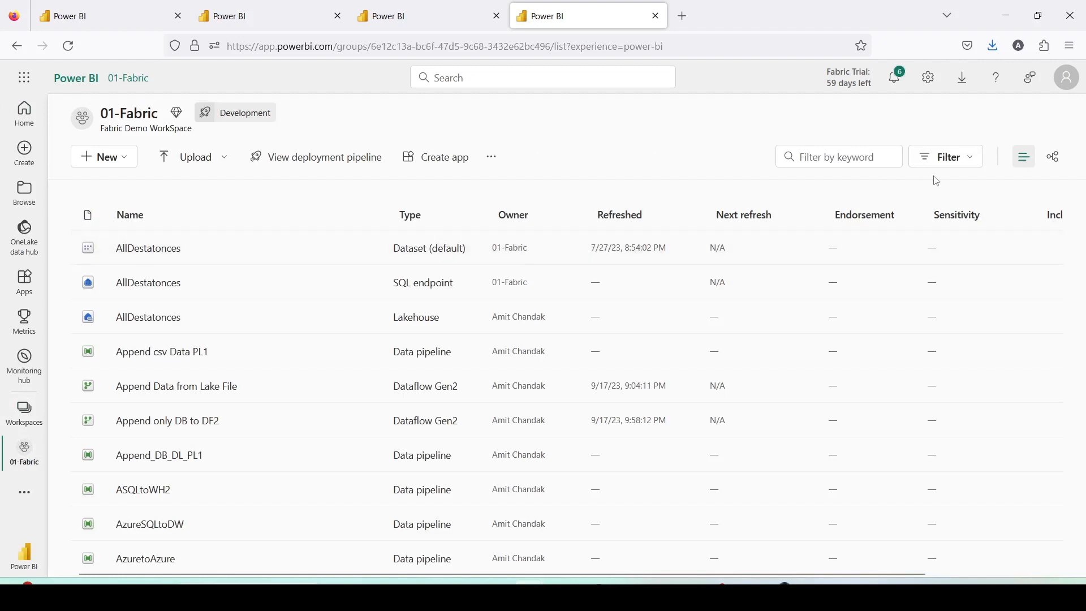
Filter the 01-Fabric workspace contents to show only items of type Dataset
{"action": "left_click", "coordinate": [937, 158]}
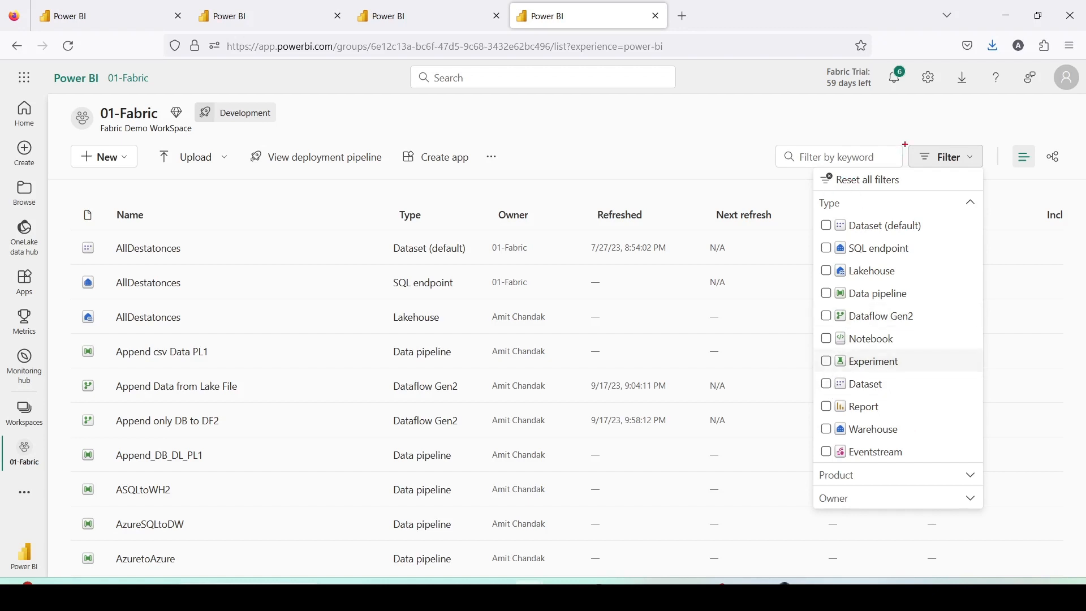
{"action": "left_click_drag", "start_coordinate": [907, 144], "coordinate": [985, 170]}
{"action": "mouse_move", "coordinate": [819, 218]}
{"action": "left_mouse_down"}
{"action": "mouse_move", "coordinate": [874, 234]}
{"action": "mouse_move", "coordinate": [941, 235]}
{"action": "left_mouse_up"}
{"action": "left_click_drag", "start_coordinate": [812, 377], "coordinate": [926, 400]}
{"action": "key", "text": "Escape"}
{"action": "left_click", "coordinate": [827, 384]}
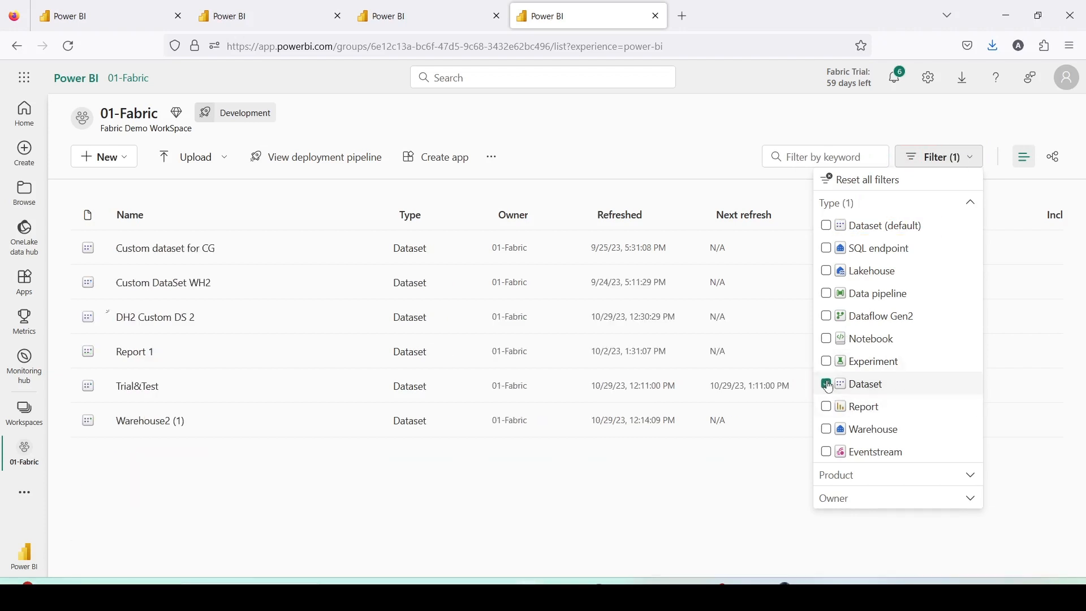
{"action": "left_click", "coordinate": [283, 497]}
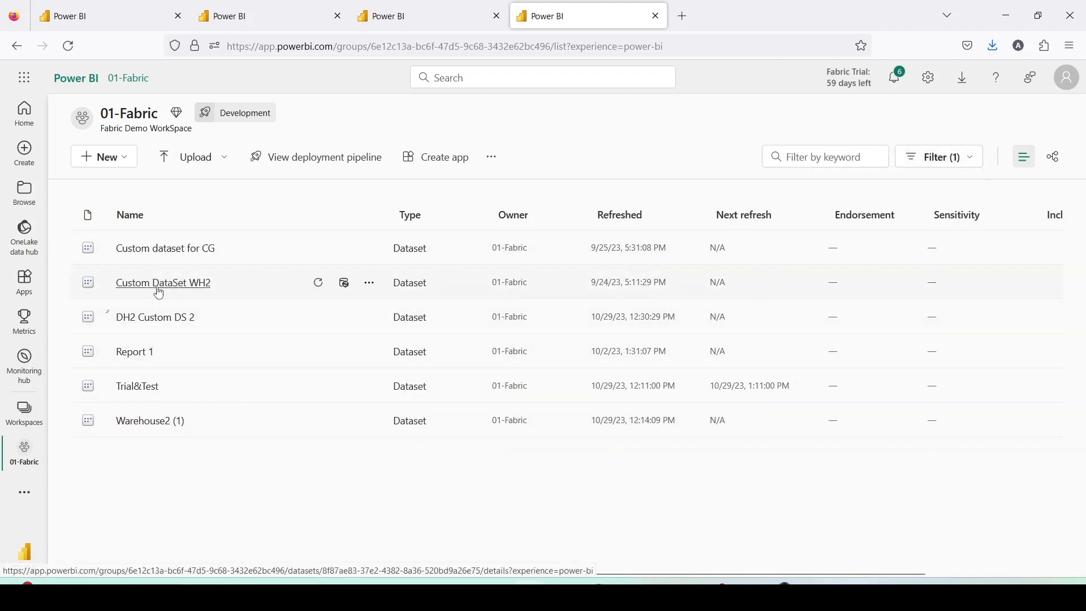
Open the settings of Custom DataSet WH2 and examine its data source credentials
{"action": "left_click", "coordinate": [369, 283]}
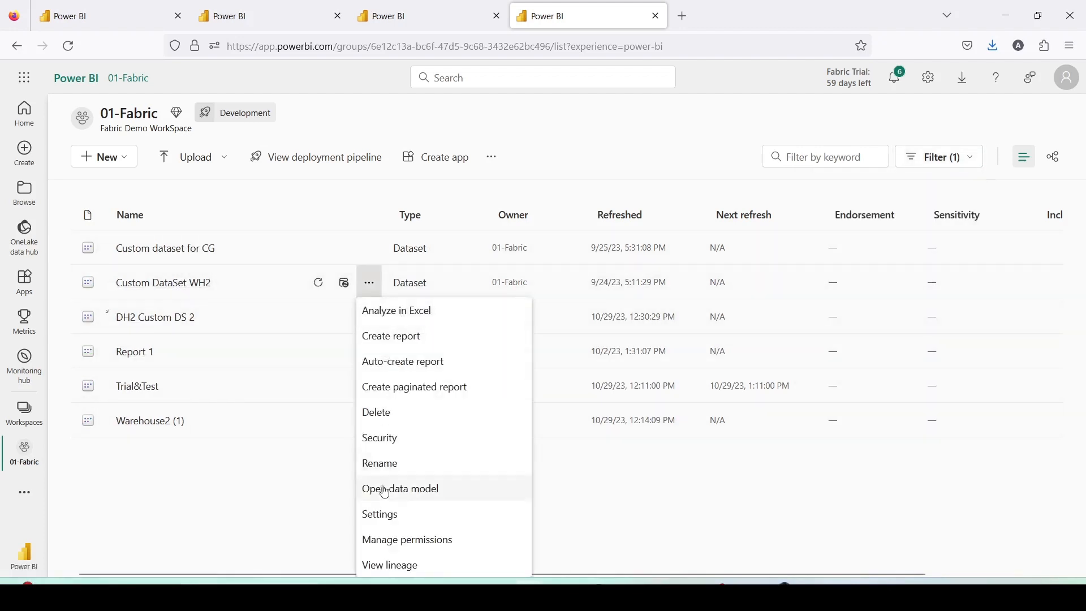
{"action": "left_click", "coordinate": [383, 521]}
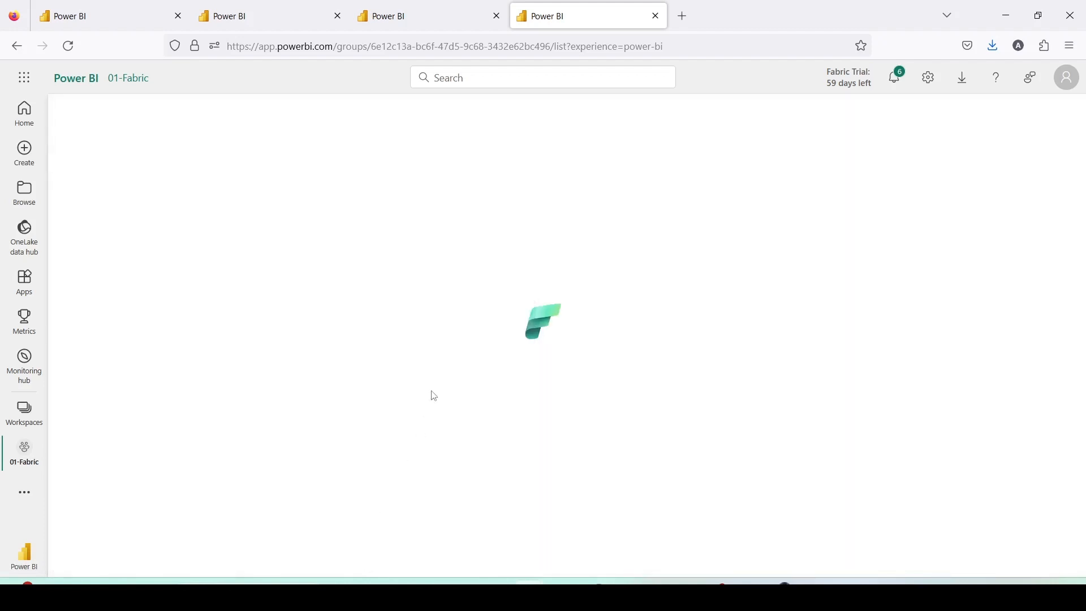
{"action": "scroll", "coordinate": [437, 365], "scroll_direction": "down", "scroll_amount": 3}
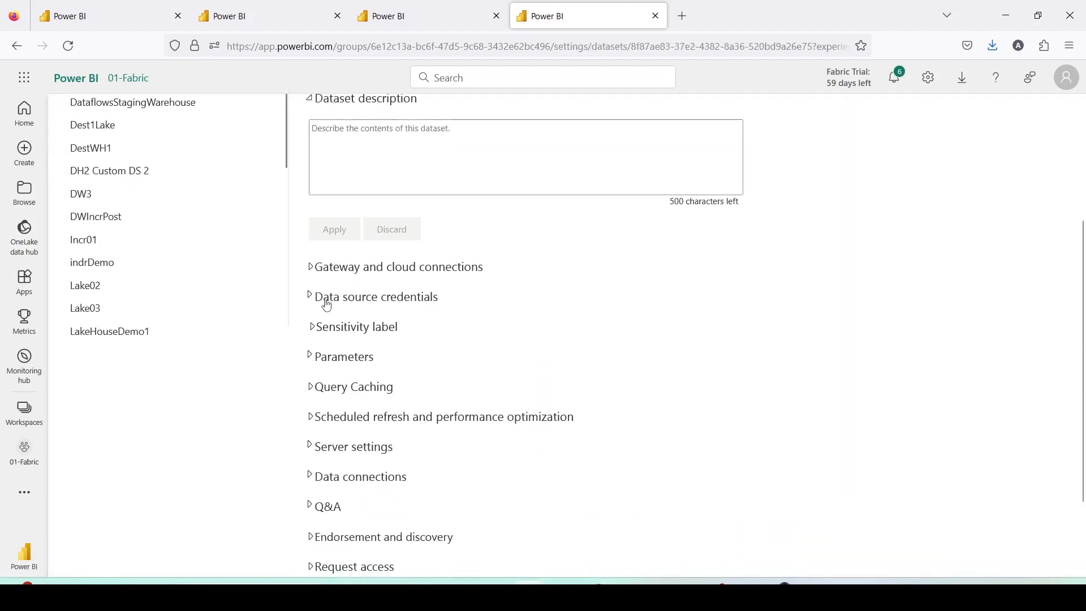
{"action": "left_click", "coordinate": [308, 298]}
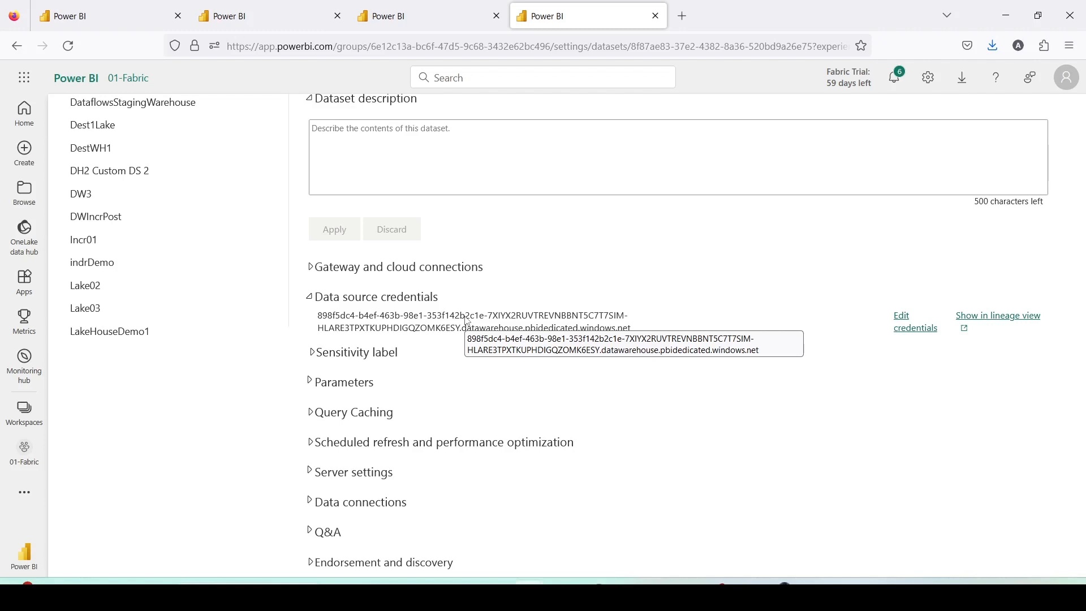
{"action": "scroll", "coordinate": [467, 320], "scroll_direction": "up", "scroll_amount": 5}
Switch to Tabular Editor and start loading a model from a database with server powerbi://api.powerbi.com/v1.0/myorg/01-Fabric
{"action": "left_click", "coordinate": [240, 16]}
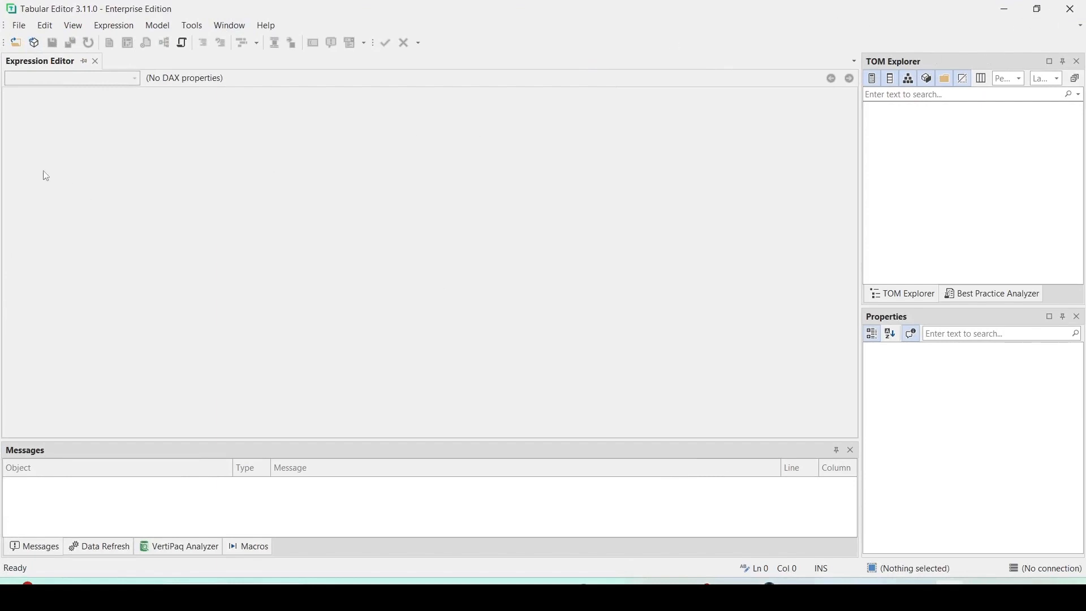
{"action": "left_click", "coordinate": [15, 28]}
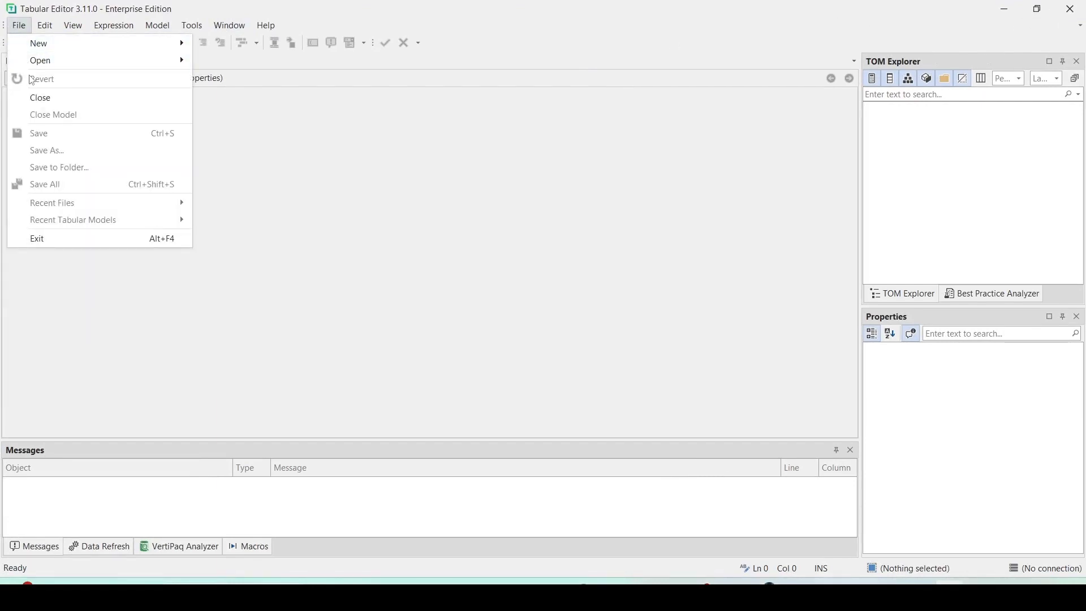
{"action": "mouse_move", "coordinate": [38, 63]}
{"action": "left_click", "coordinate": [229, 83]}
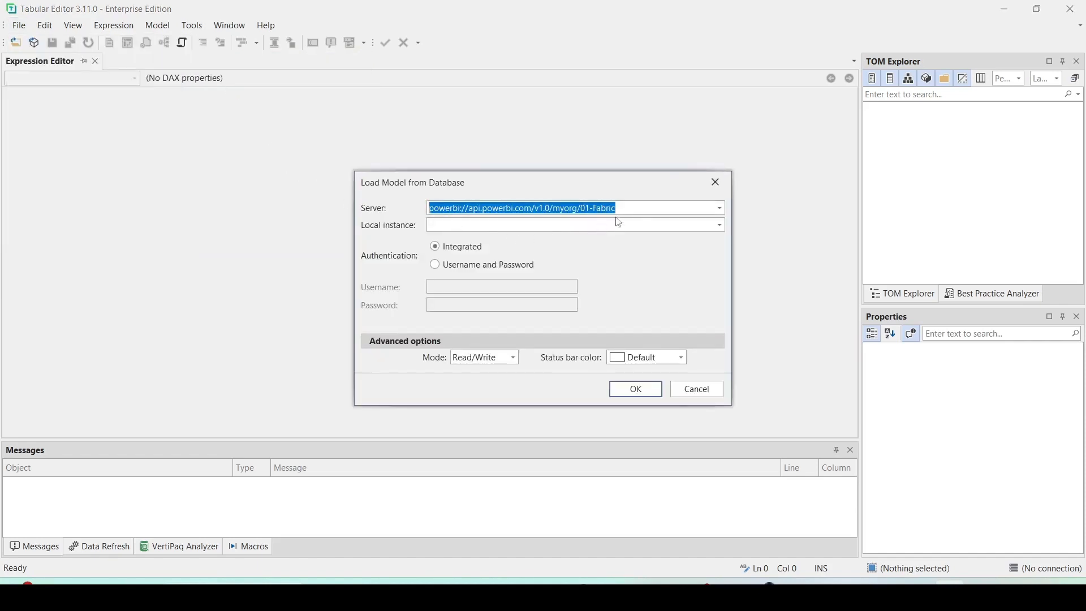
{"action": "left_click", "coordinate": [651, 211]}
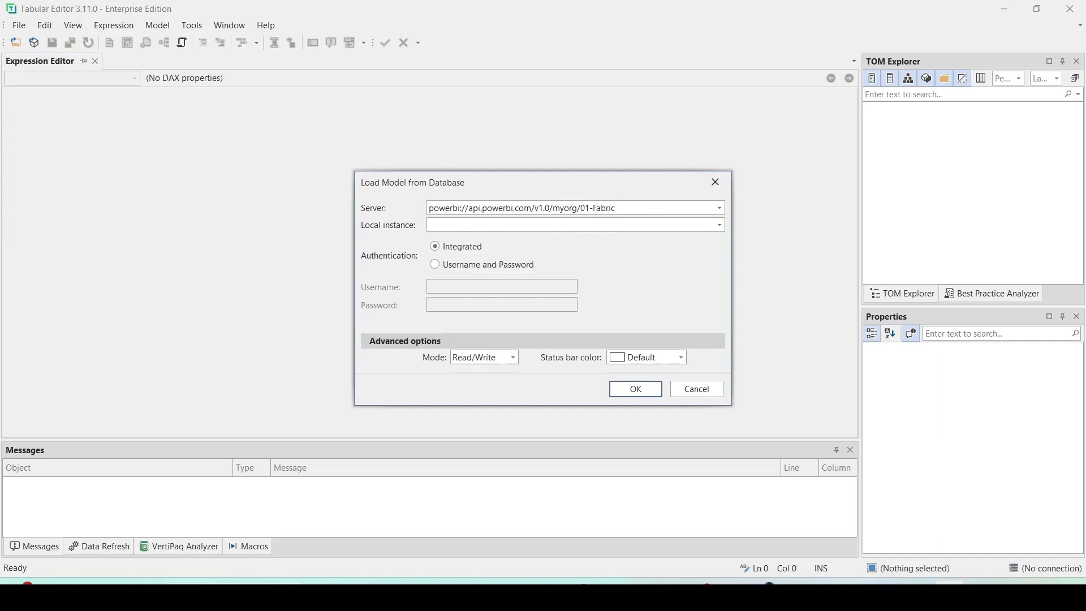
Switch to Power BI, open the workspace settings of 01-Fabric and examine its Premium license mode
{"action": "key", "text": "alt+Tab"}
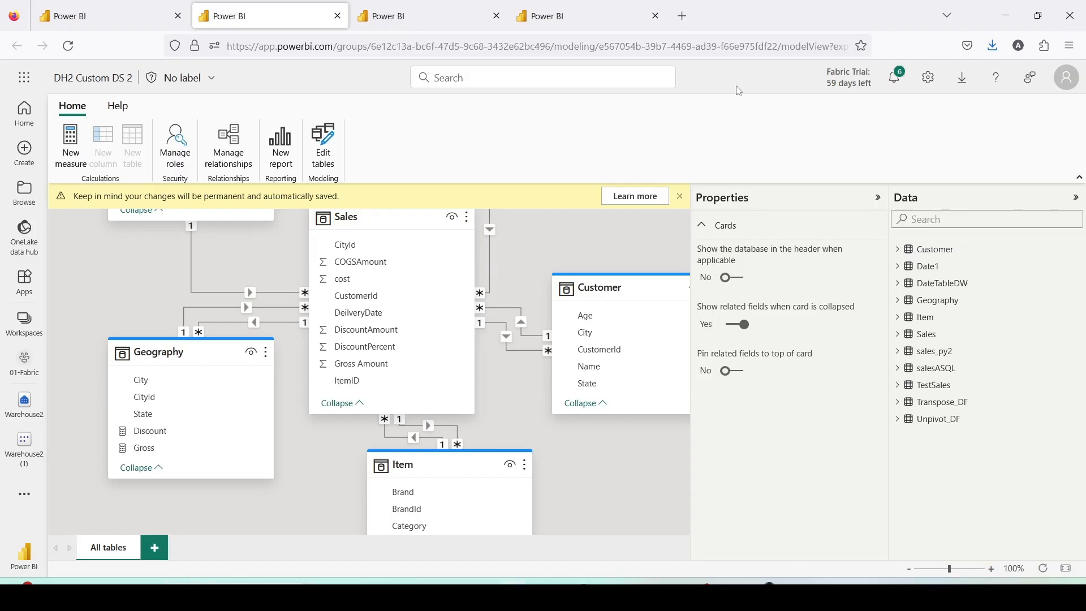
{"action": "left_click", "coordinate": [122, 17]}
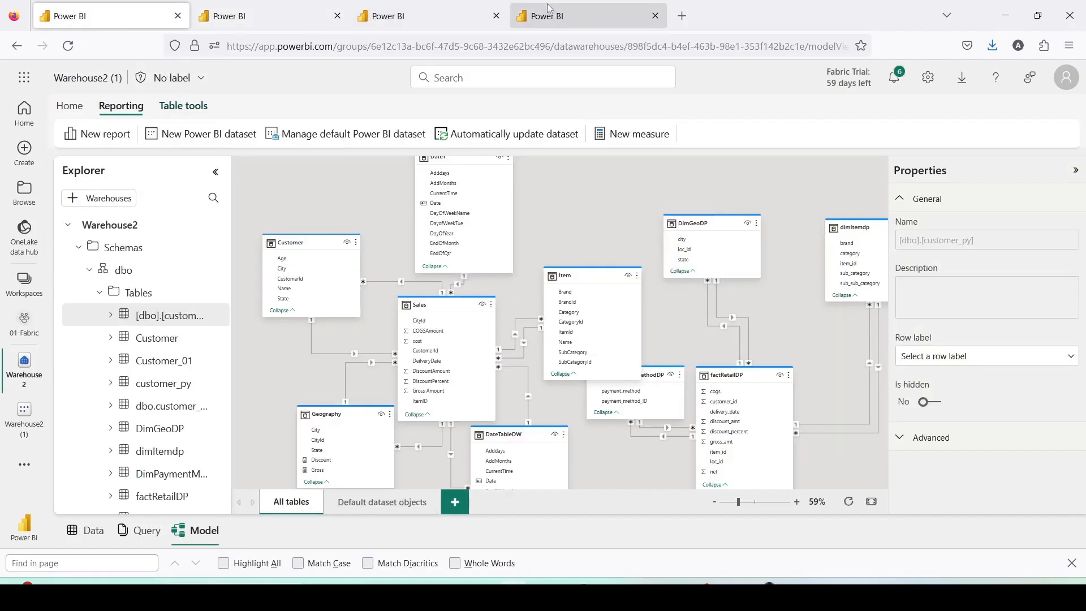
{"action": "left_click", "coordinate": [564, 13]}
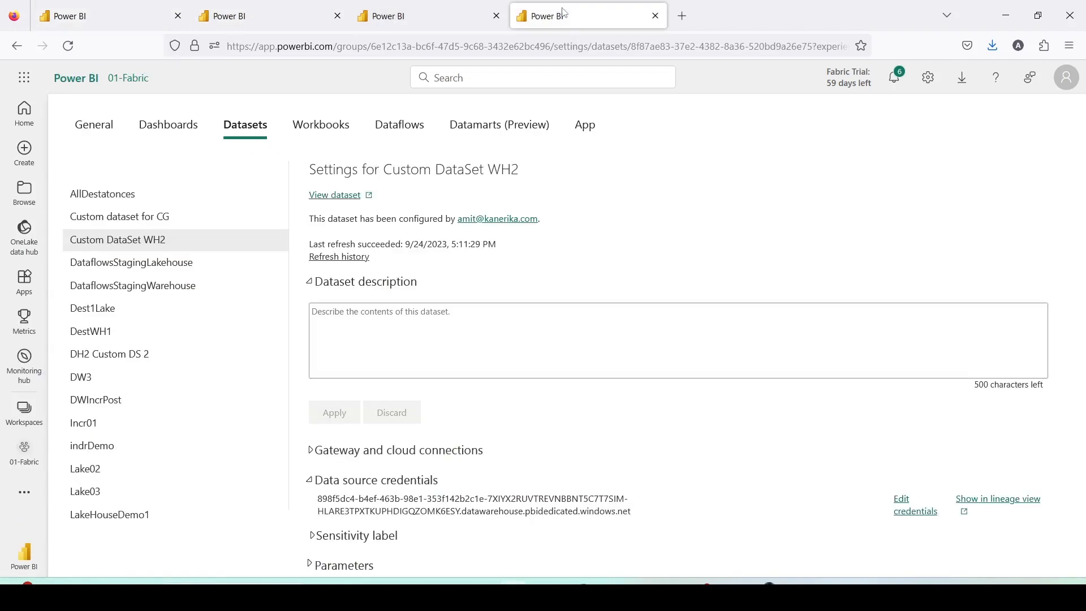
{"action": "left_click", "coordinate": [27, 455]}
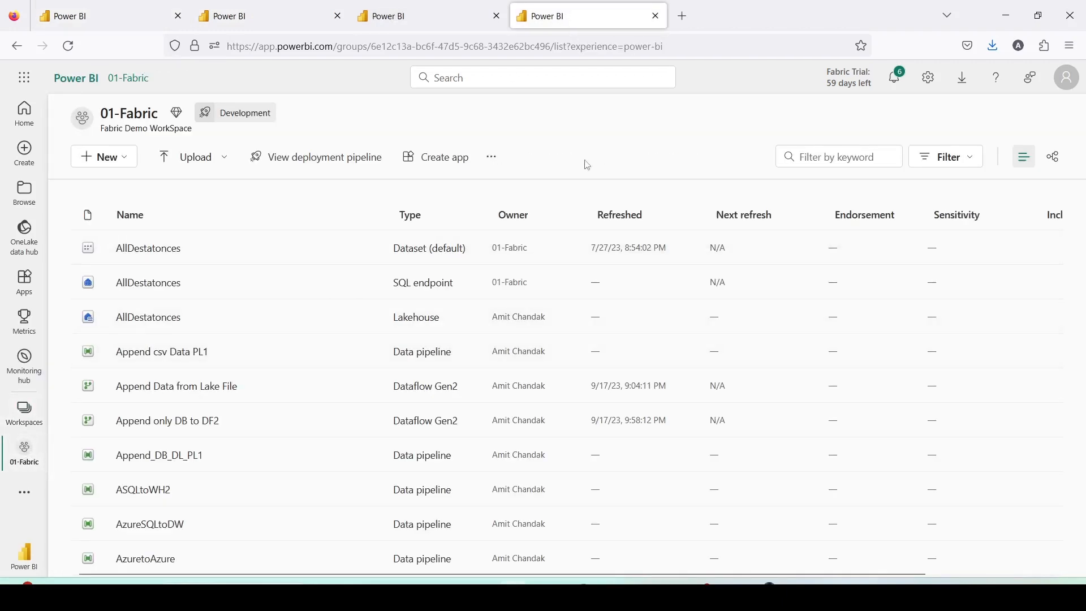
{"action": "left_click", "coordinate": [493, 161]}
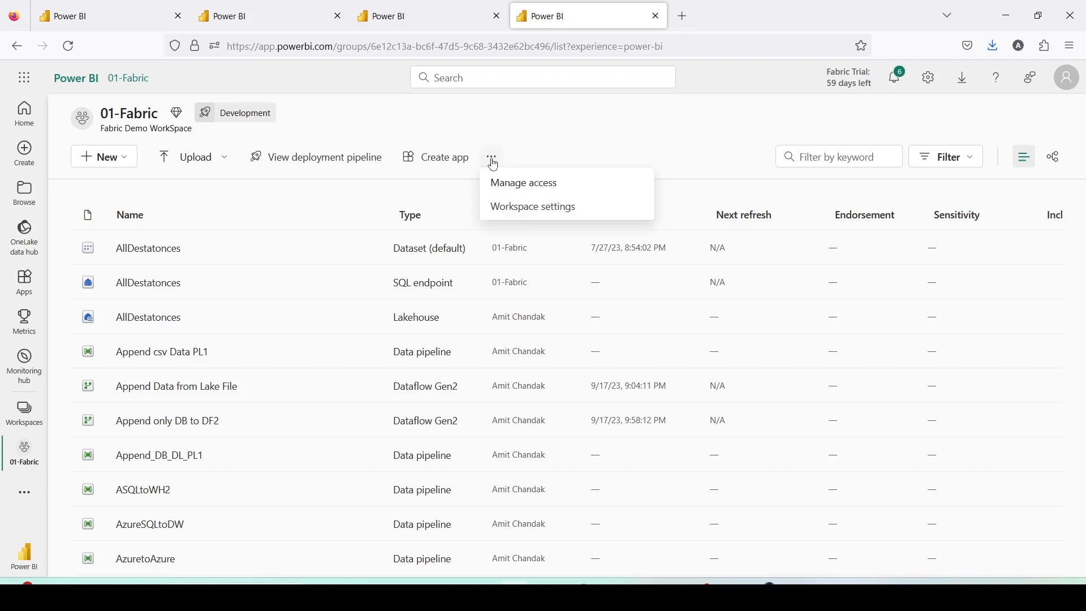
{"action": "left_click", "coordinate": [507, 214]}
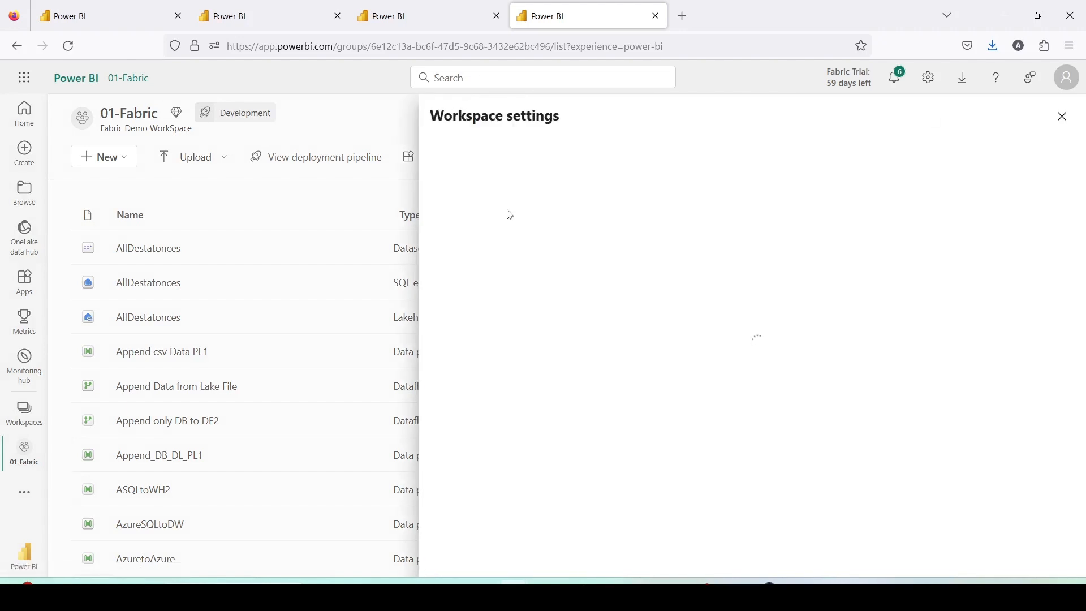
{"action": "left_click", "coordinate": [495, 192]}
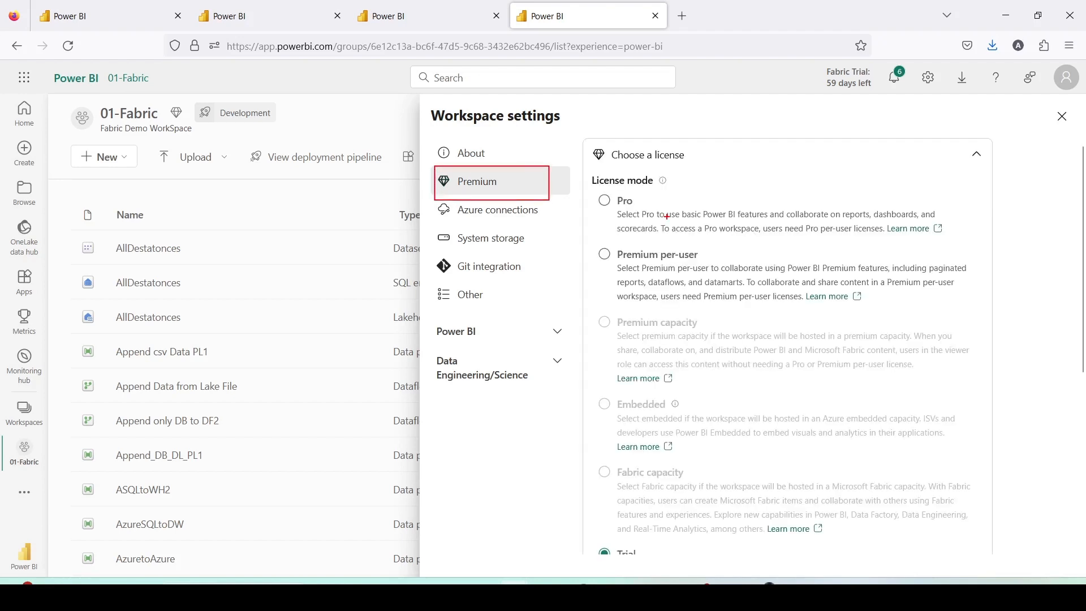
{"action": "scroll", "coordinate": [741, 232], "scroll_direction": "down", "scroll_amount": 5}
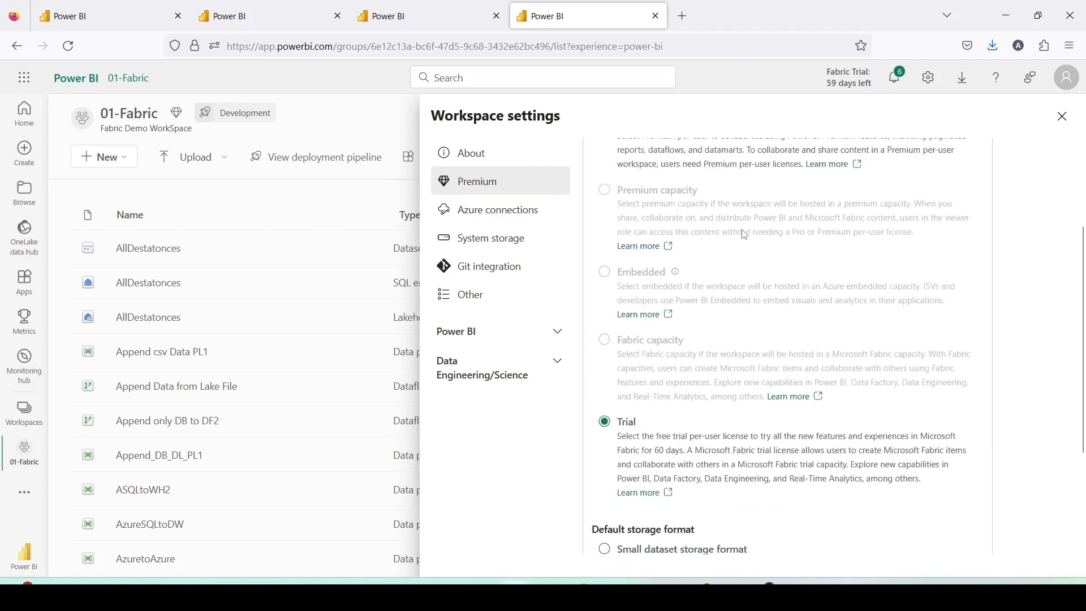
{"action": "scroll", "coordinate": [744, 234], "scroll_direction": "down", "scroll_amount": 1}
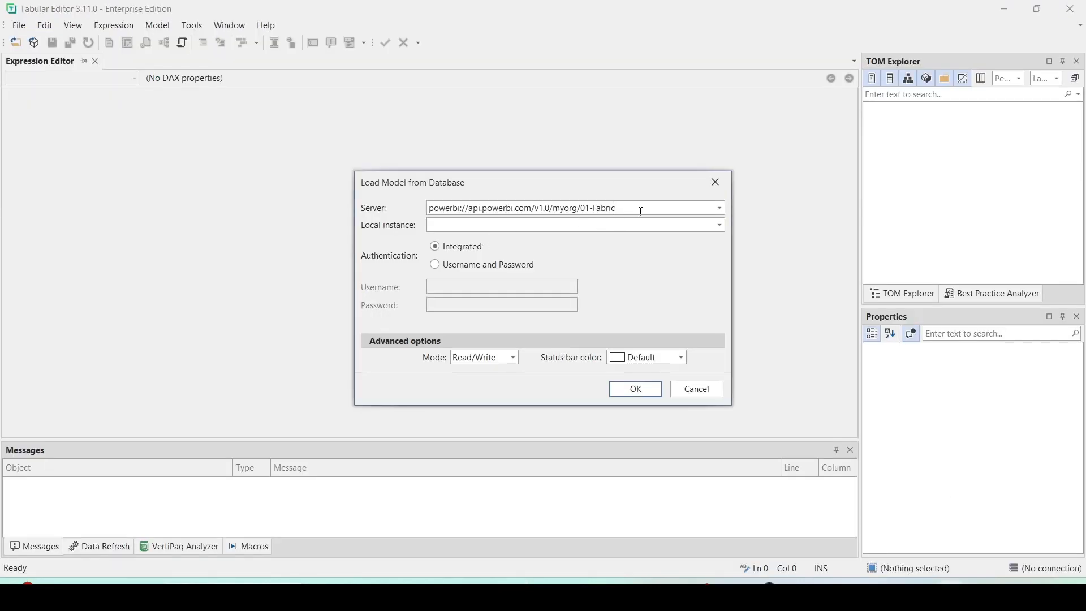
Choose Username and Password authentication for the 01-Fabric server and select DH2 Custom DS 2 in its database list
{"action": "left_click", "coordinate": [435, 264]}
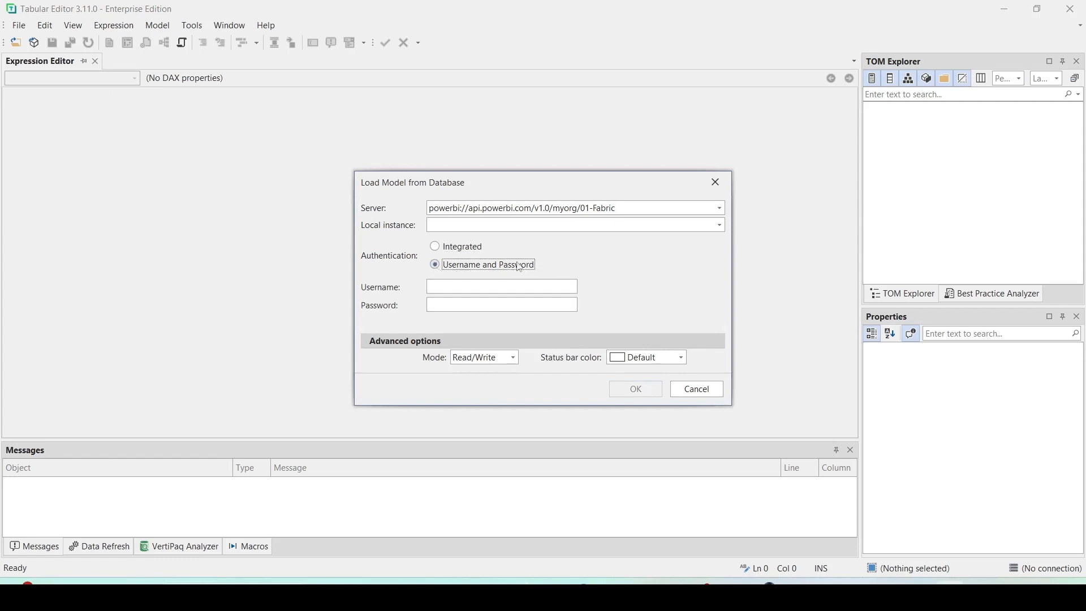
{"action": "left_click_drag", "start_coordinate": [534, 187], "coordinate": [1085, 187]}
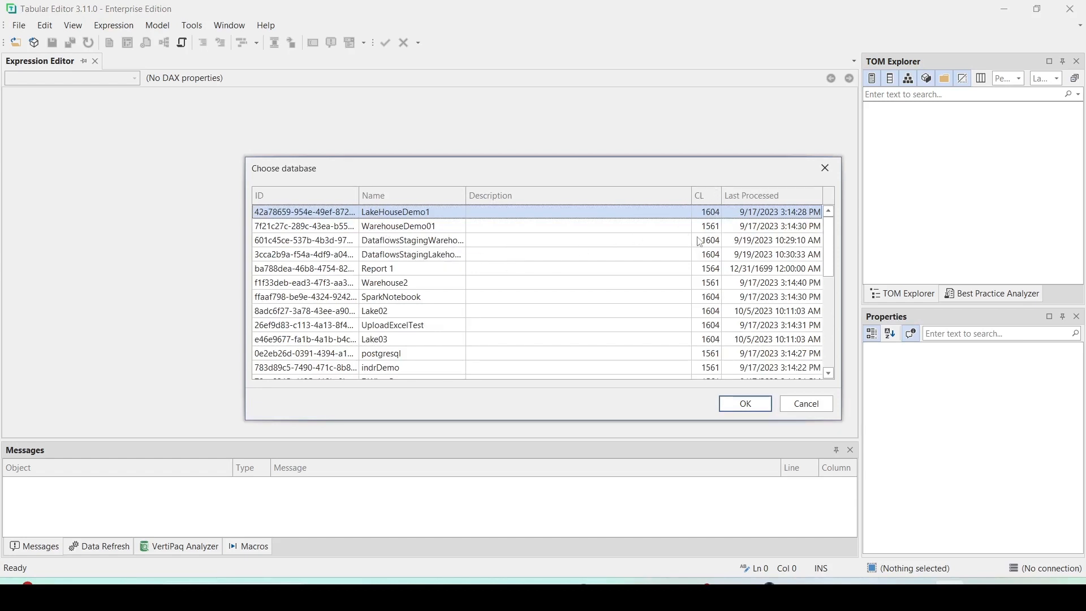
{"action": "scroll", "coordinate": [709, 232], "scroll_direction": "down", "scroll_amount": 2}
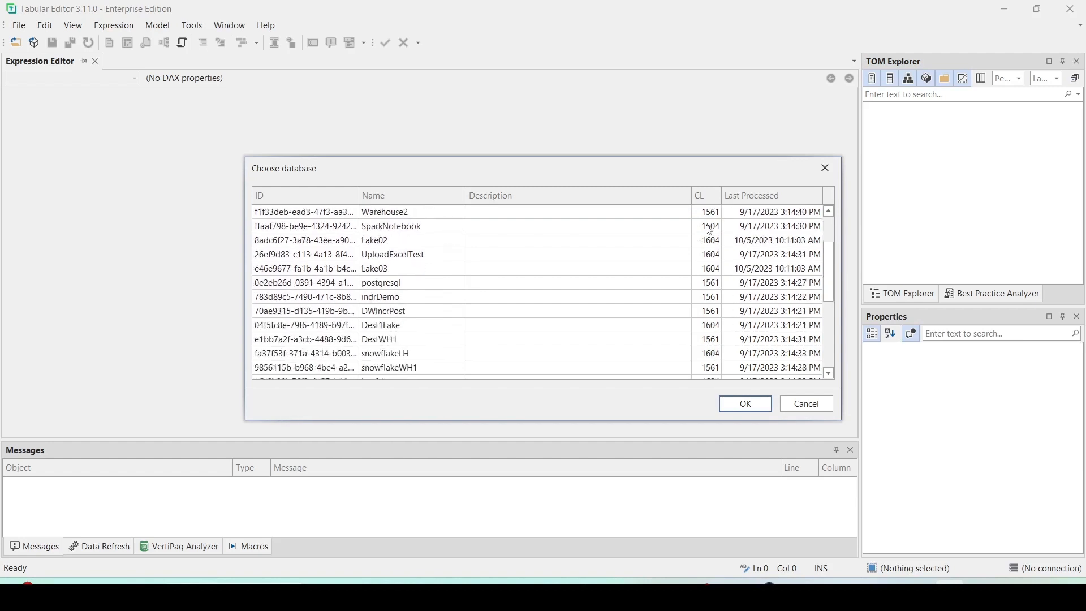
{"action": "scroll", "coordinate": [710, 229], "scroll_direction": "down", "scroll_amount": 6}
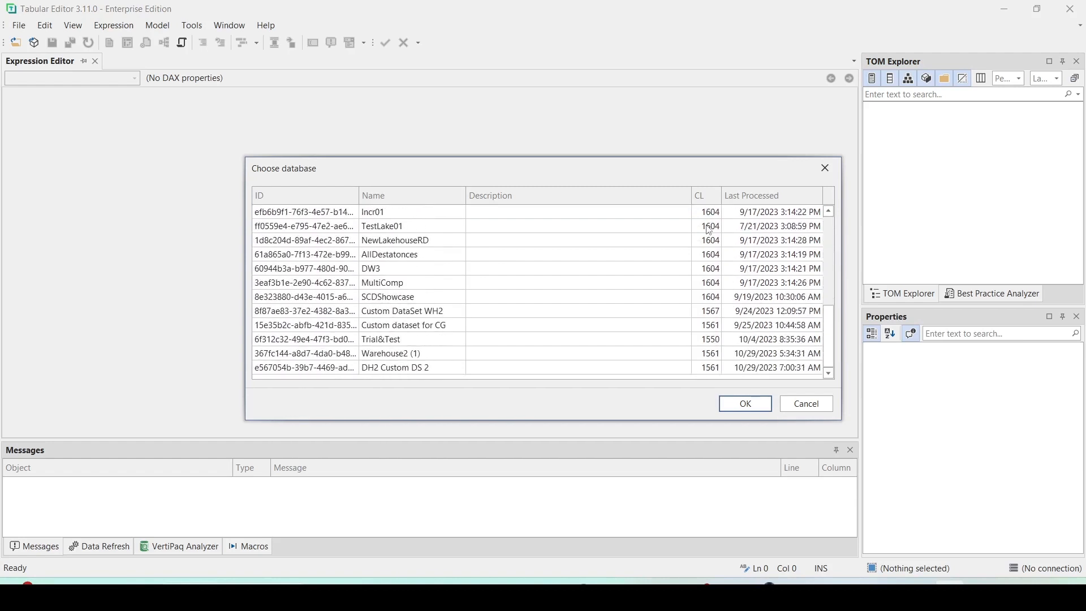
{"action": "left_click", "coordinate": [294, 374]}
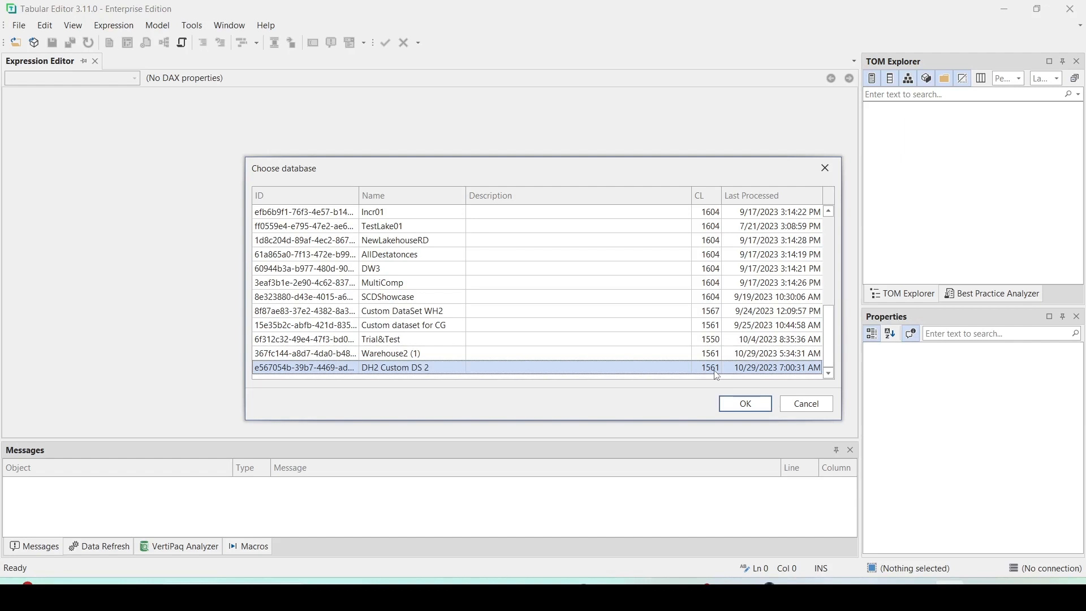
Look through the other databases' compatibility levels and load the DH2 Custom DS 2 model
{"action": "scroll", "coordinate": [409, 322], "scroll_direction": "up", "scroll_amount": 3}
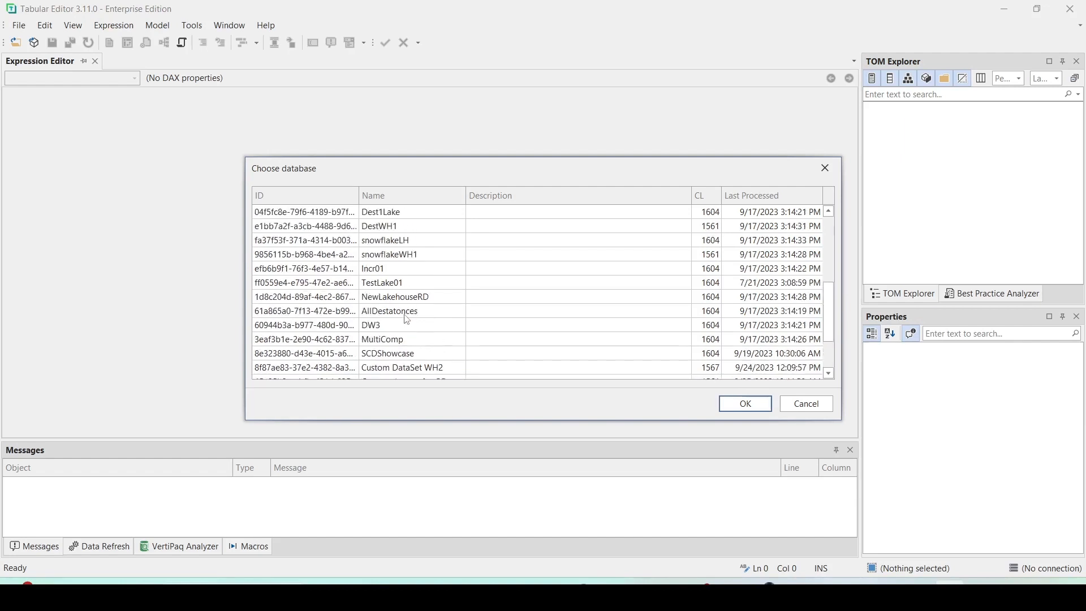
{"action": "scroll", "coordinate": [408, 294], "scroll_direction": "up", "scroll_amount": 1}
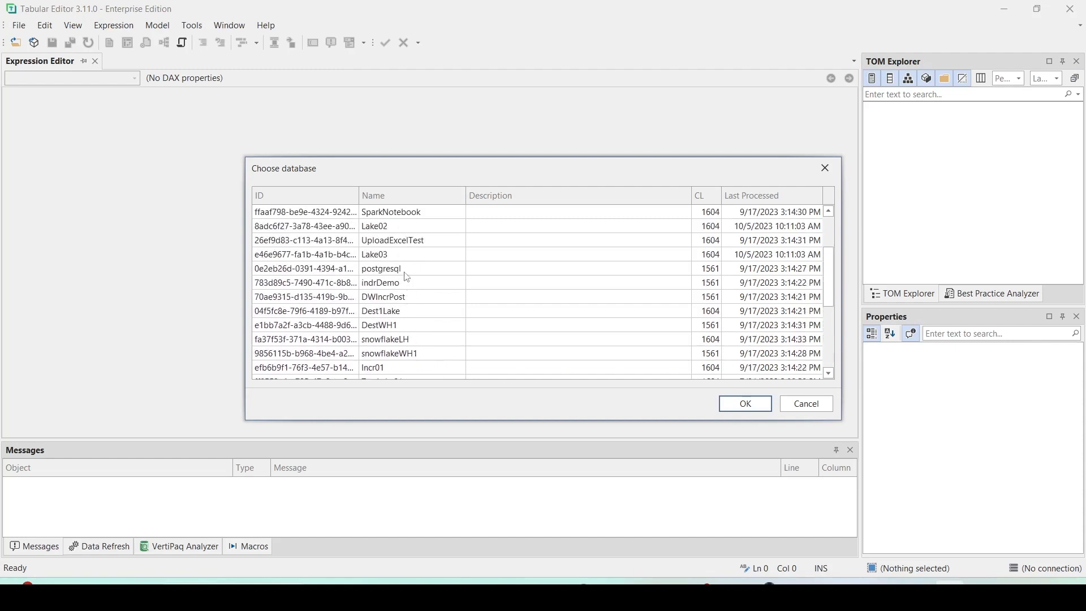
{"action": "scroll", "coordinate": [399, 240], "scroll_direction": "up", "scroll_amount": 1}
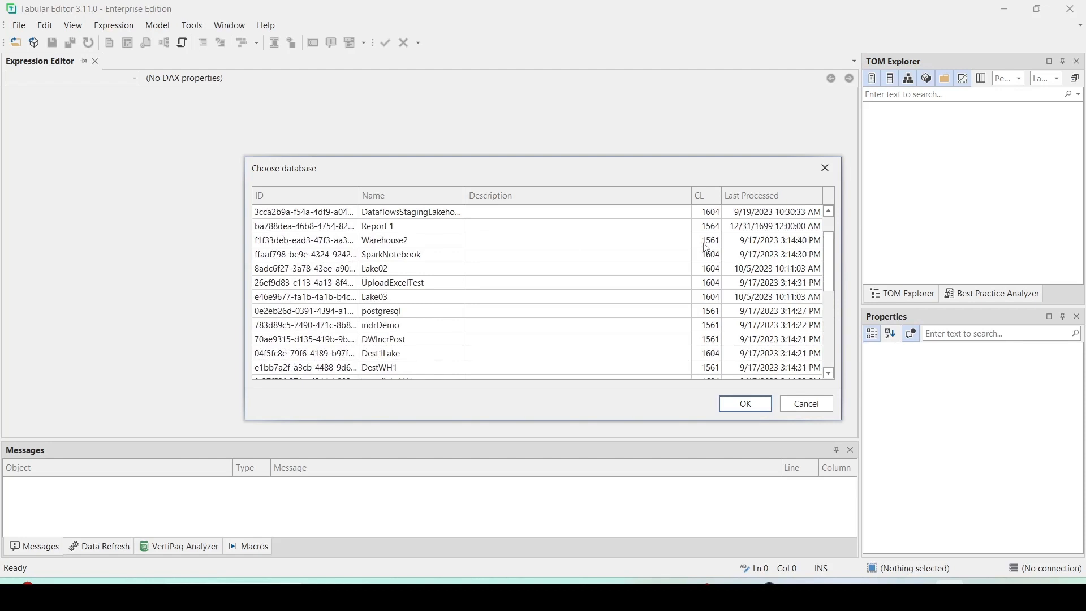
{"action": "scroll", "coordinate": [517, 291], "scroll_direction": "down", "scroll_amount": 8}
{"action": "key", "text": "End"}
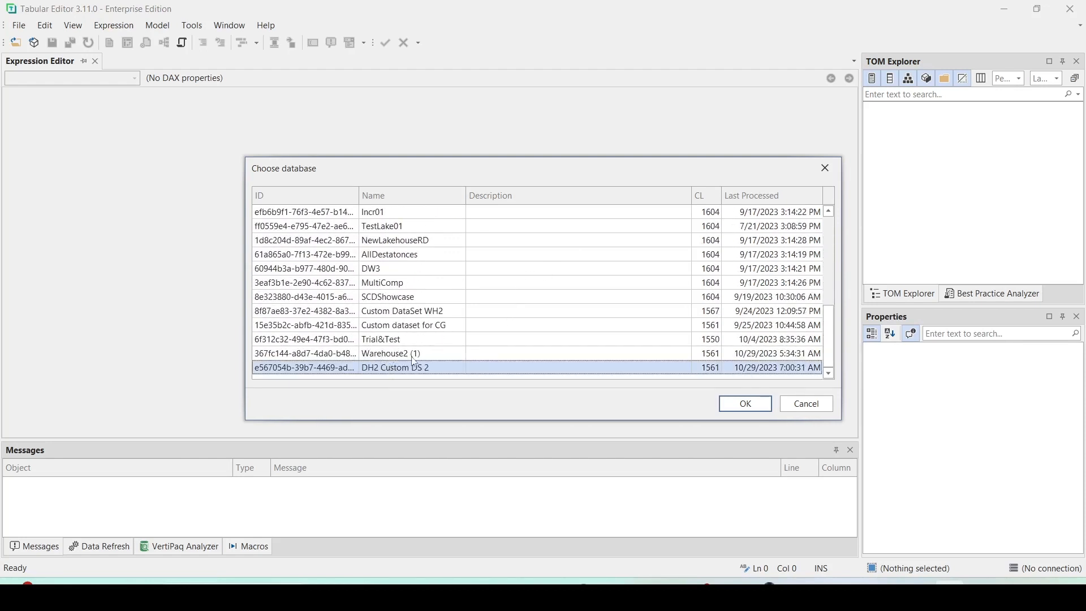
{"action": "left_click", "coordinate": [744, 404]}
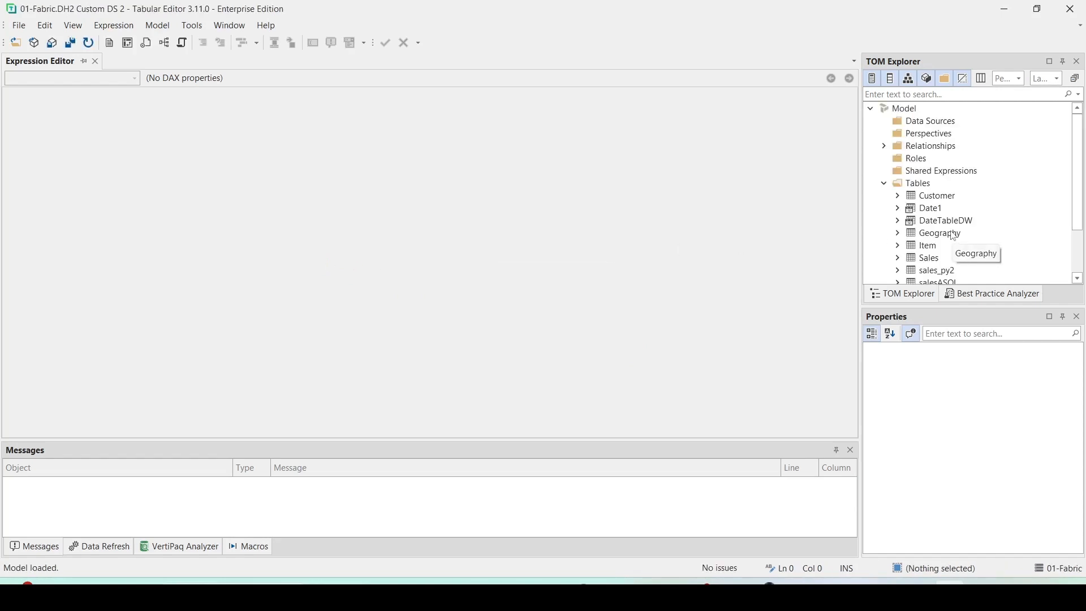
Expand the Sales table of the loaded model and create a new measure in it
{"action": "left_click", "coordinate": [898, 258]}
{"action": "scroll", "coordinate": [962, 212], "scroll_direction": "down", "scroll_amount": 2}
{"action": "scroll", "coordinate": [961, 212], "scroll_direction": "down", "scroll_amount": 1}
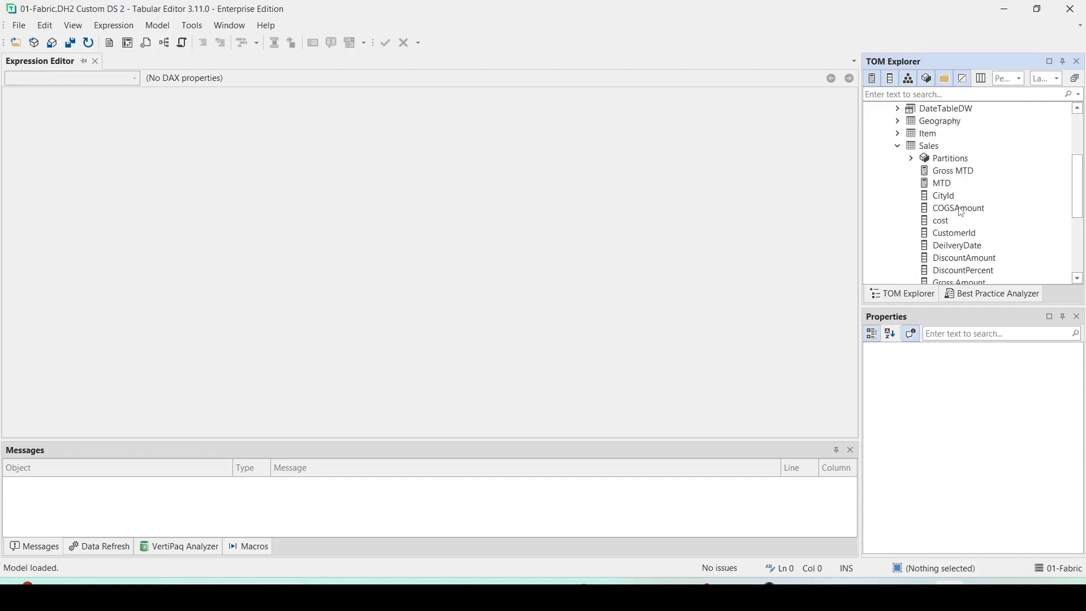
{"action": "scroll", "coordinate": [962, 213], "scroll_direction": "down", "scroll_amount": 2}
{"action": "scroll", "coordinate": [962, 212], "scroll_direction": "up", "scroll_amount": 2}
{"action": "left_click", "coordinate": [928, 147]}
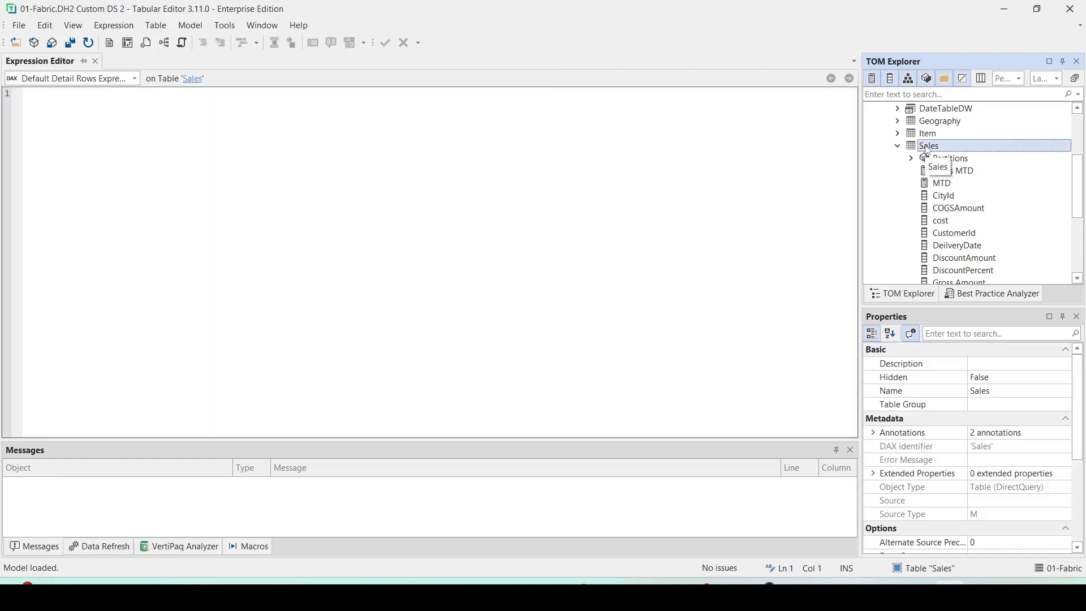
{"action": "right_click", "coordinate": [927, 150]}
{"action": "mouse_move", "coordinate": [965, 210]}
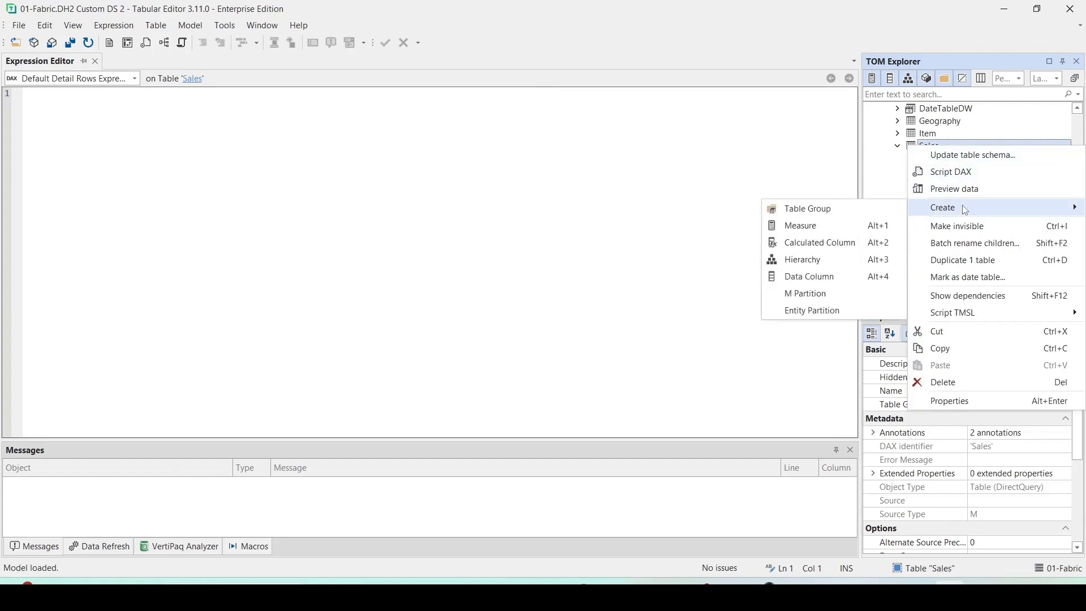
{"action": "left_click", "coordinate": [837, 227]}
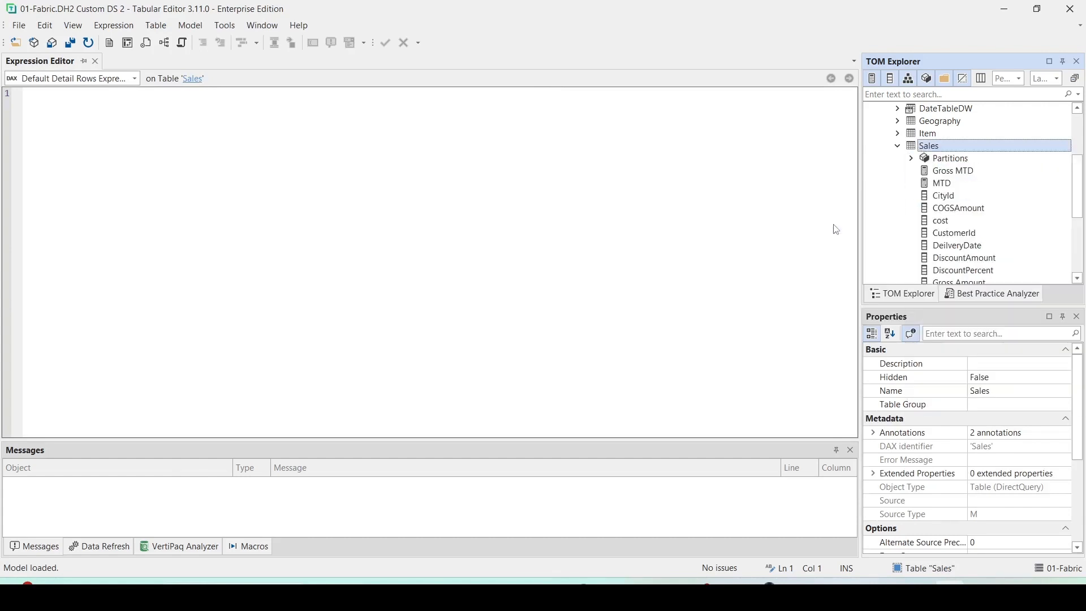
{"action": "left_click", "coordinate": [56, 143]}
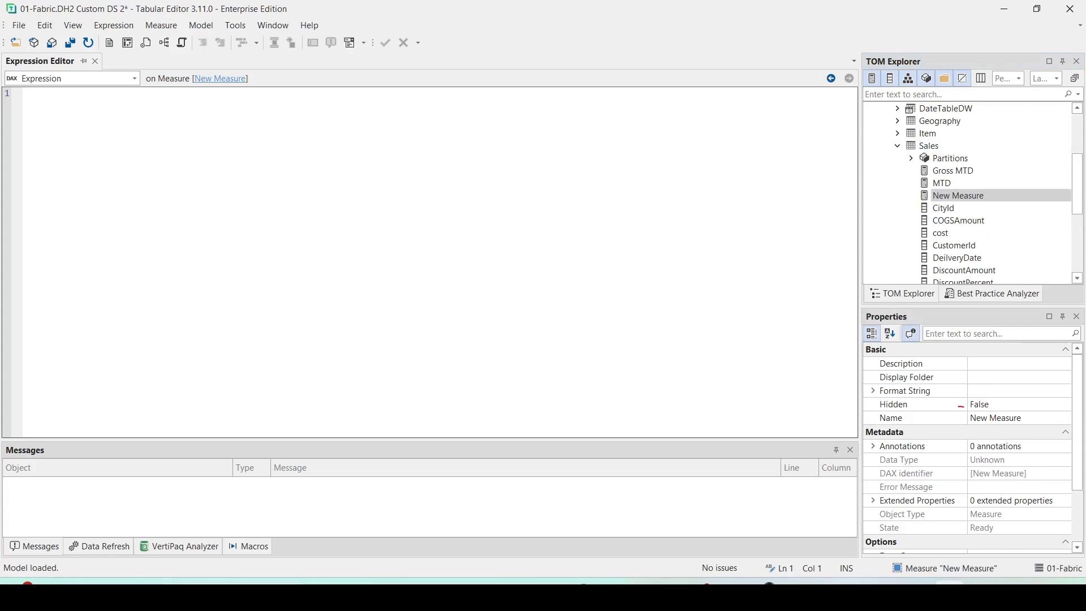
Rename the new Sales measure as Net
{"action": "mouse_move", "coordinate": [961, 406]}
{"action": "left_mouse_down"}
{"action": "mouse_move", "coordinate": [1055, 425]}
{"action": "mouse_move", "coordinate": [952, 418]}
{"action": "mouse_move", "coordinate": [1025, 420]}
{"action": "left_mouse_up"}
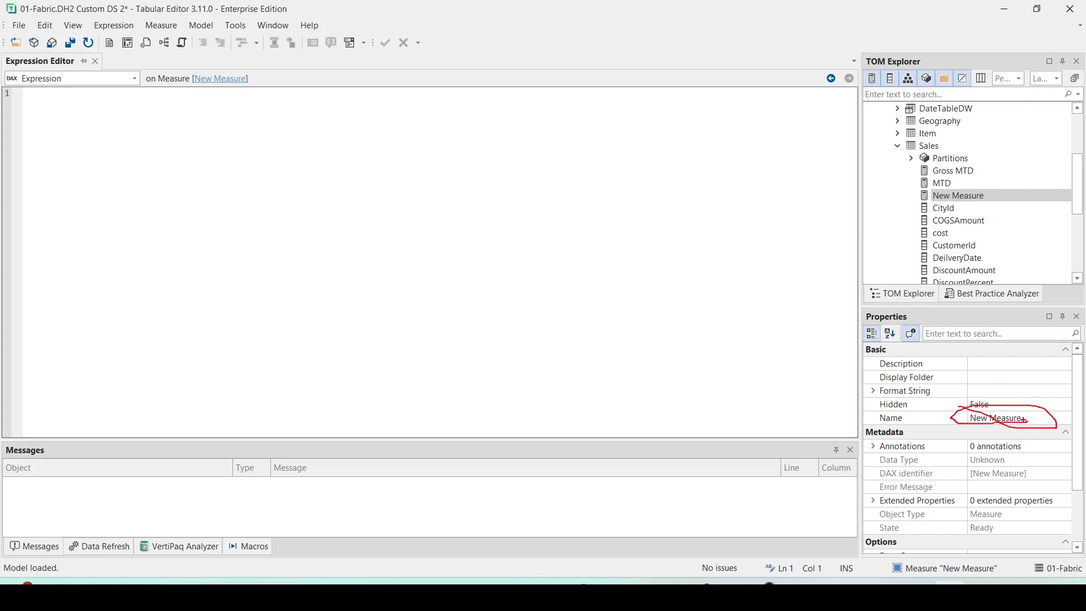
{"action": "double_click", "coordinate": [996, 419]}
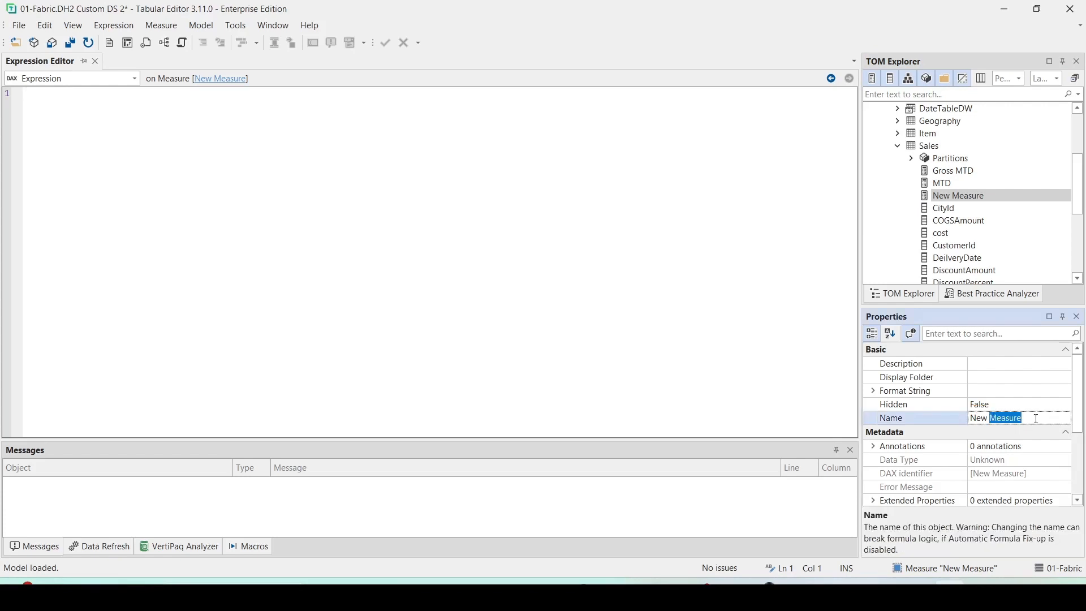
{"action": "left_click_drag", "start_coordinate": [1035, 419], "coordinate": [947, 421]}
{"action": "type", "text": "Net"}
{"action": "key", "text": "Return"}
Define the Net measure as SUM(Sales[Gross Amount]) - SUM(Sales[DiscountAmount]), accept the expression and collapse the Sales table
{"action": "left_click", "coordinate": [105, 161]}
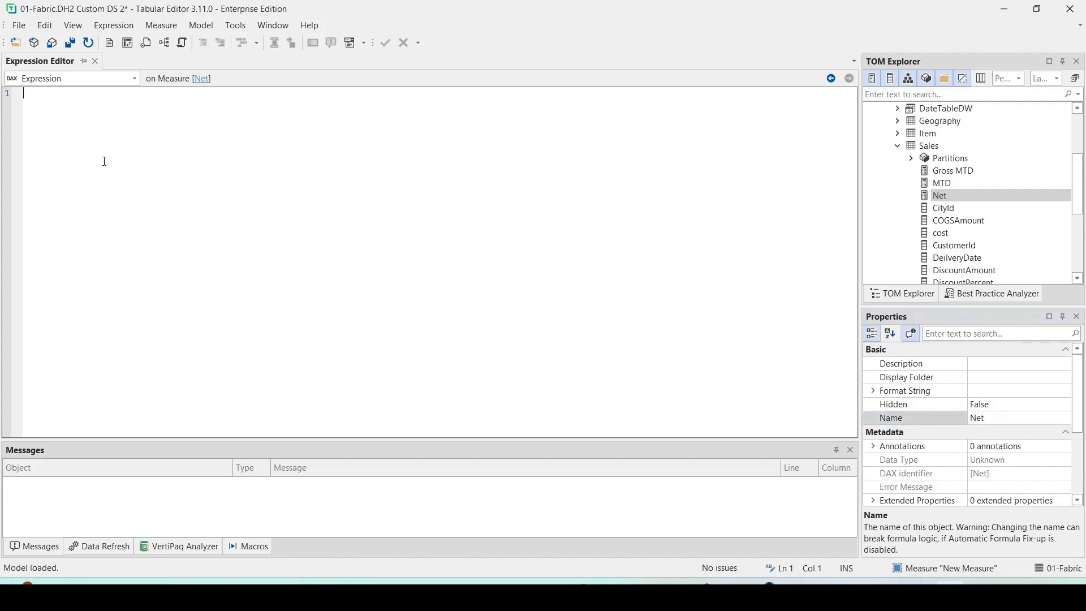
{"action": "type", "text": "SUM("}
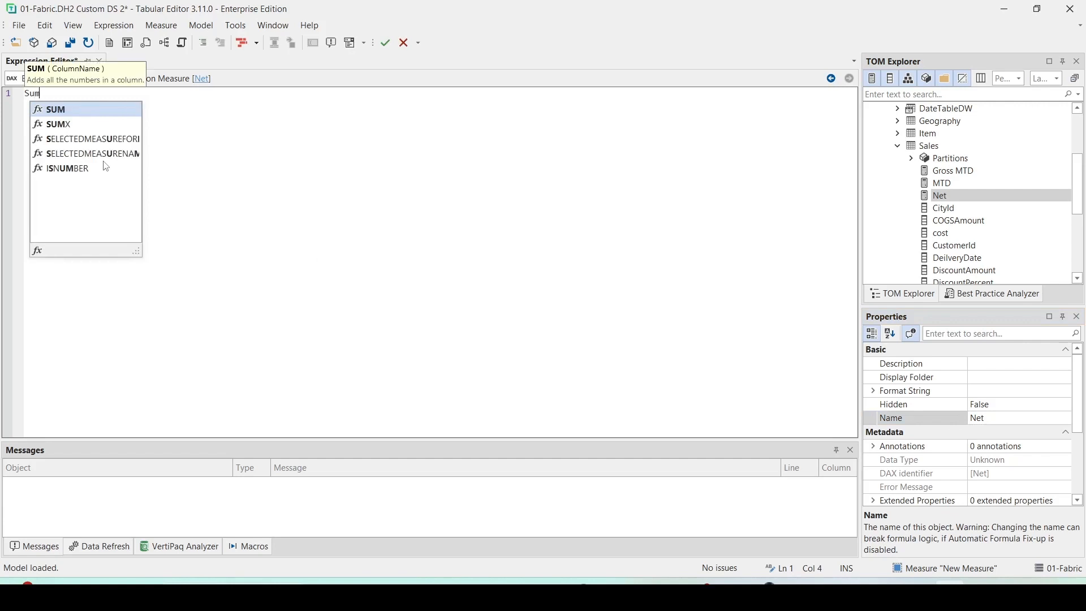
{"action": "type", "text": "Sal"}
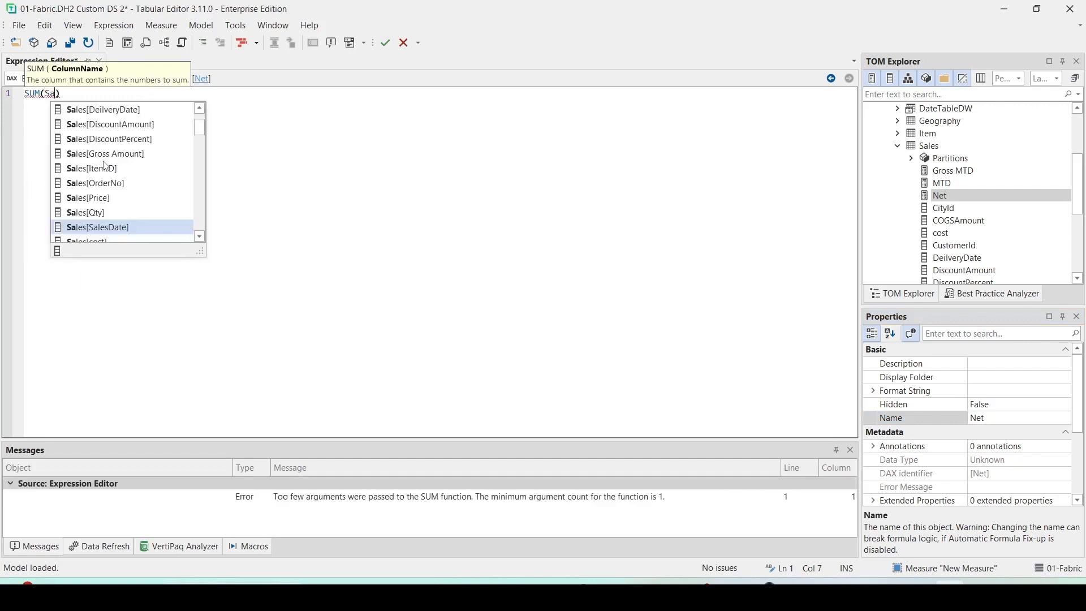
{"action": "type", "text": "es[G"}
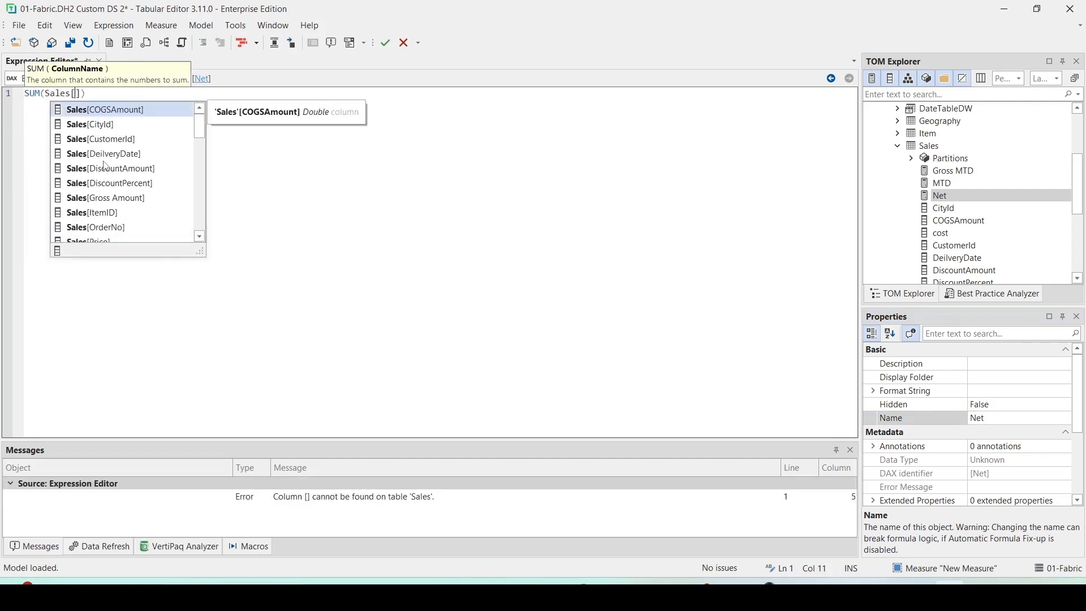
{"action": "key", "text": "Tab"}
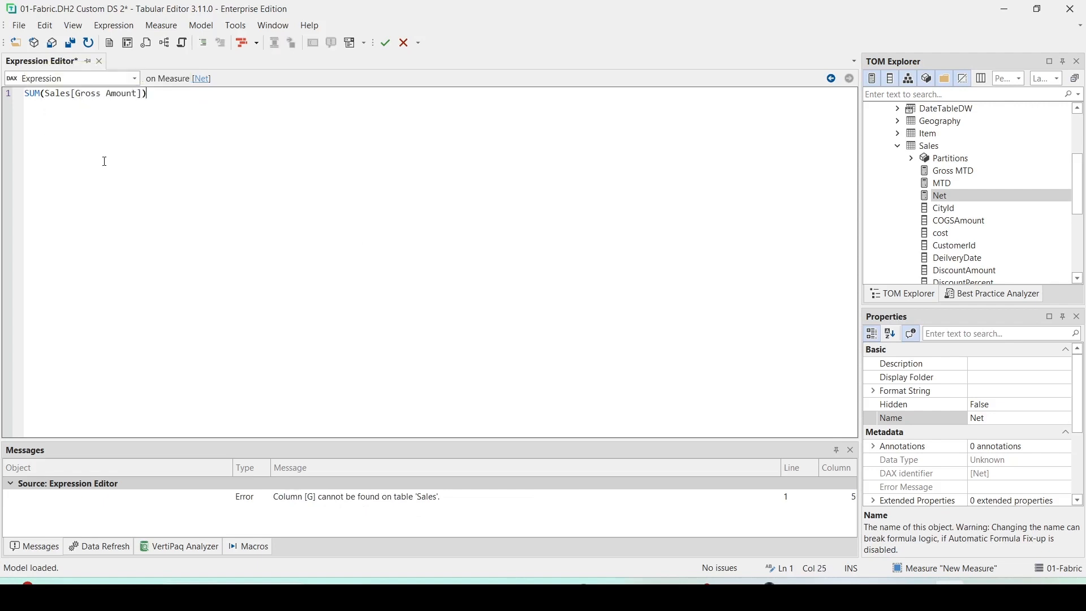
{"action": "type", "text": "- SUM(Dis"}
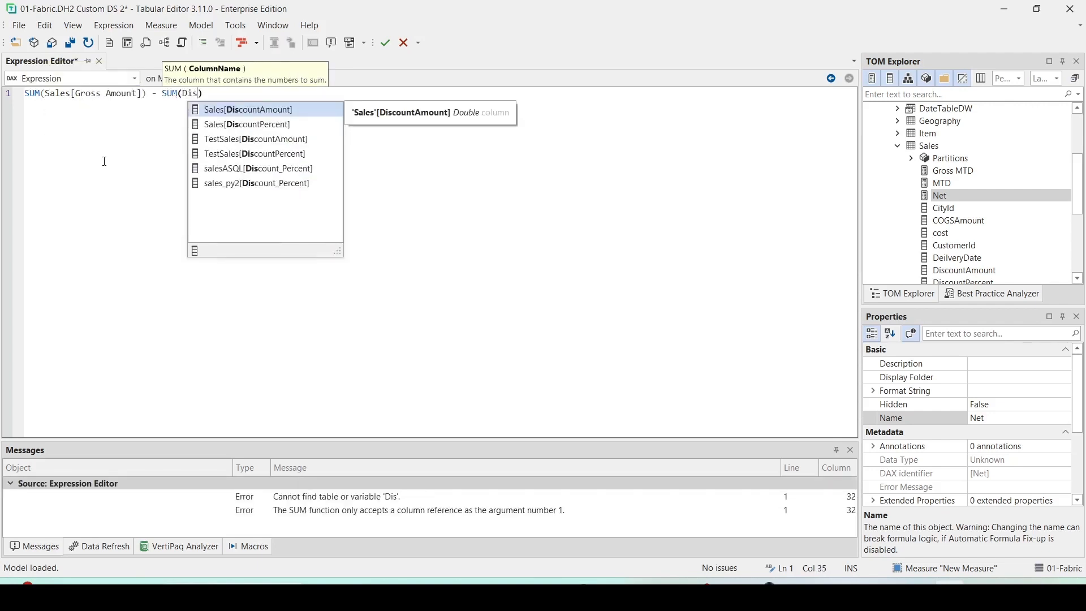
{"action": "key", "text": "Tab"}
{"action": "left_click", "coordinate": [385, 43]}
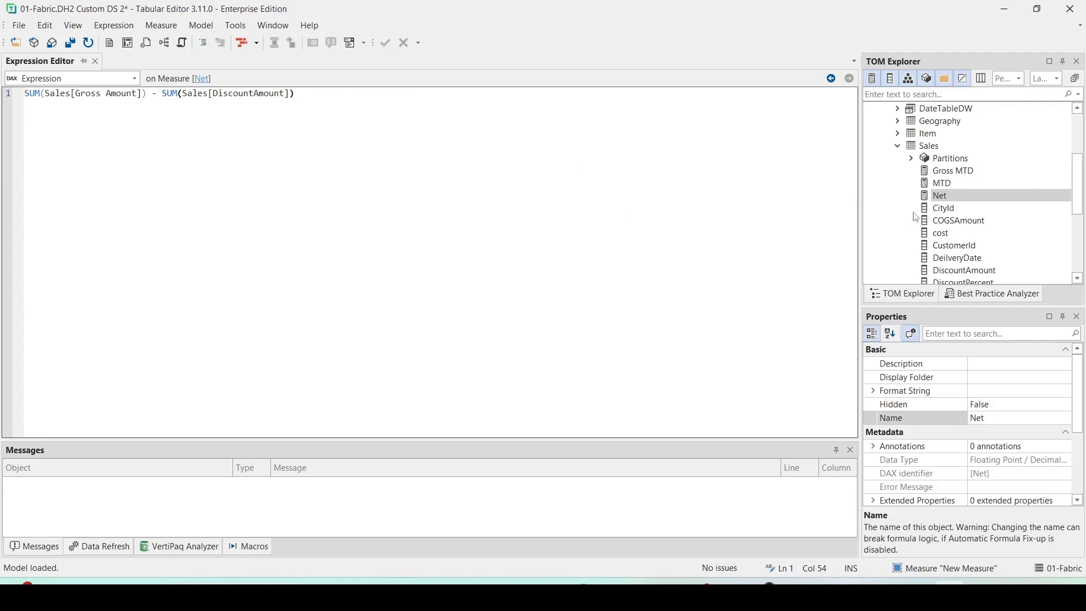
{"action": "scroll", "coordinate": [908, 195], "scroll_direction": "up", "scroll_amount": 1}
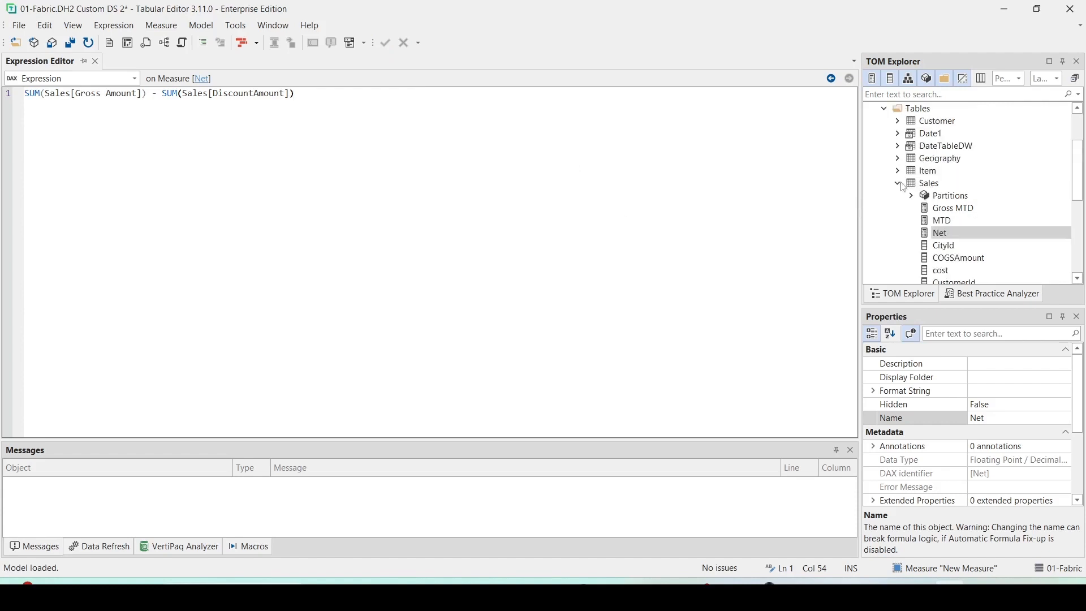
{"action": "left_click", "coordinate": [898, 183]}
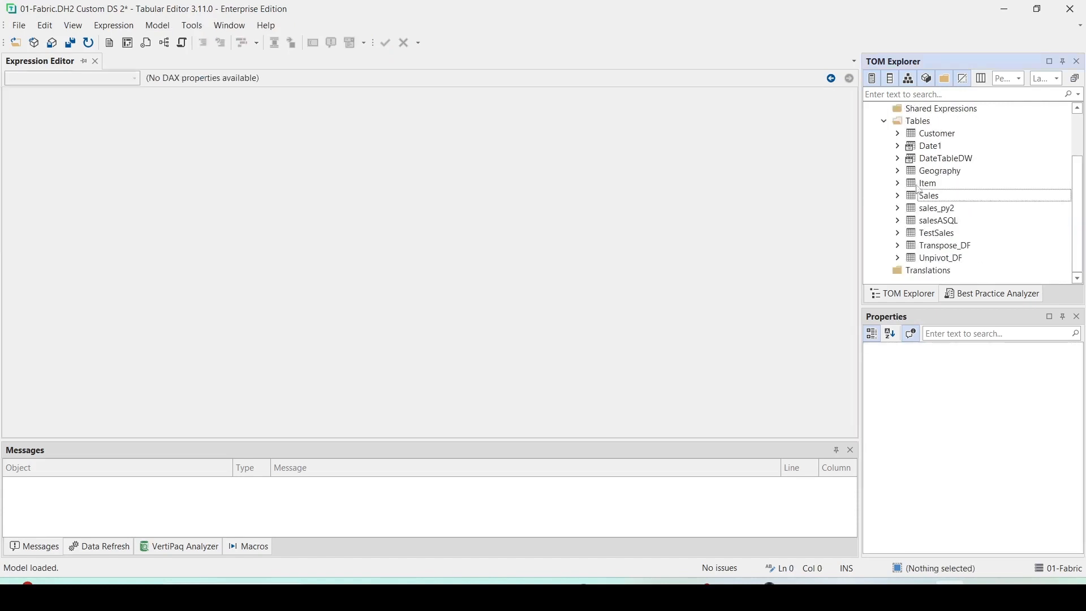
Create a new calculation group among the model's tables and name it TI
{"action": "right_click", "coordinate": [922, 120]}
{"action": "mouse_move", "coordinate": [958, 169]}
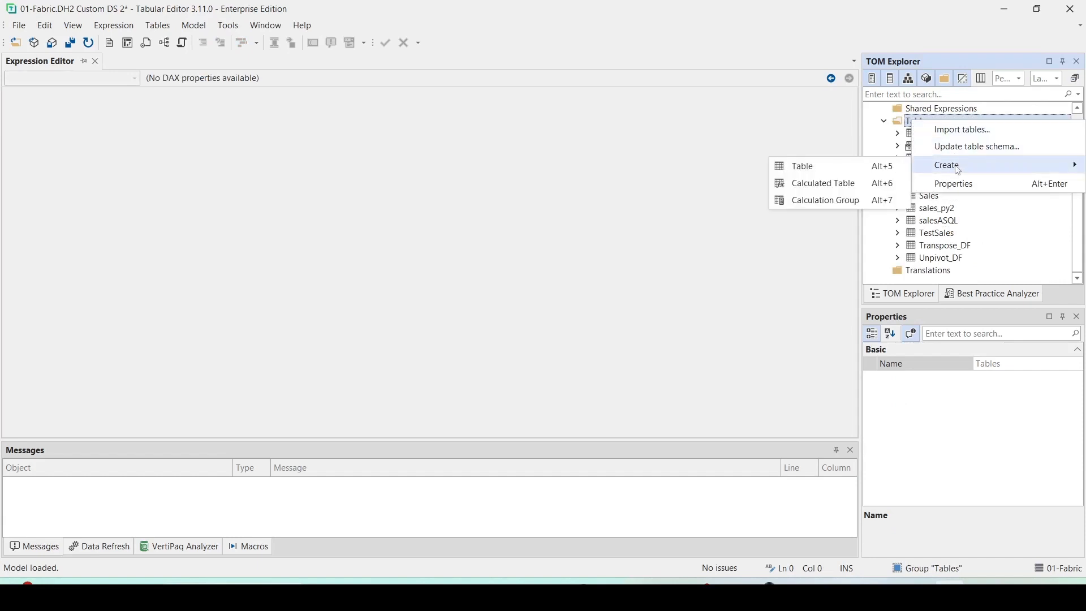
{"action": "left_click", "coordinate": [844, 206]}
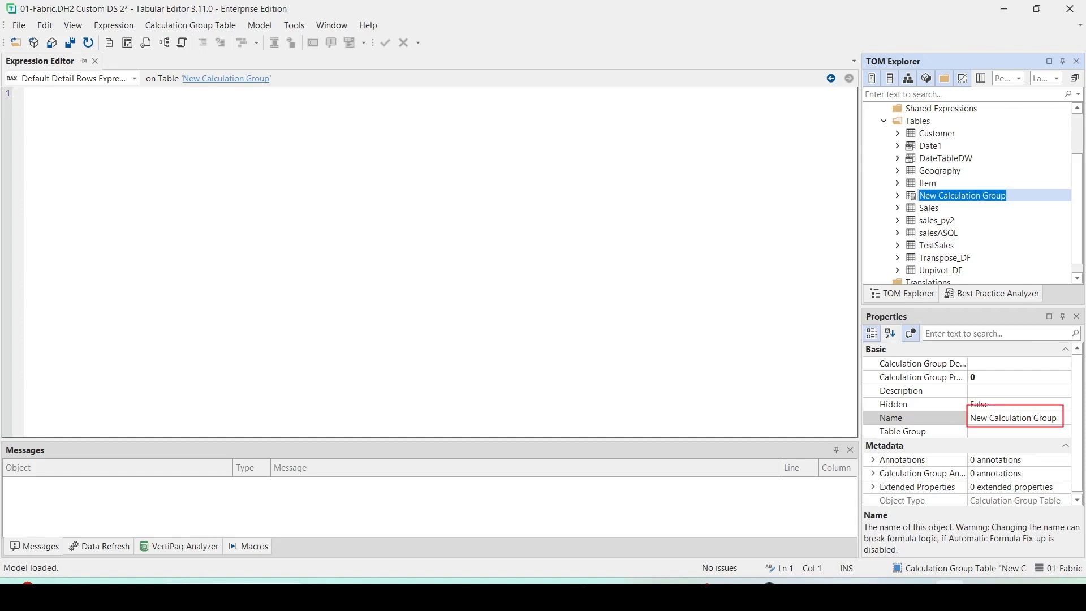
{"action": "left_click", "coordinate": [1025, 423]}
{"action": "double_click", "coordinate": [1014, 418]}
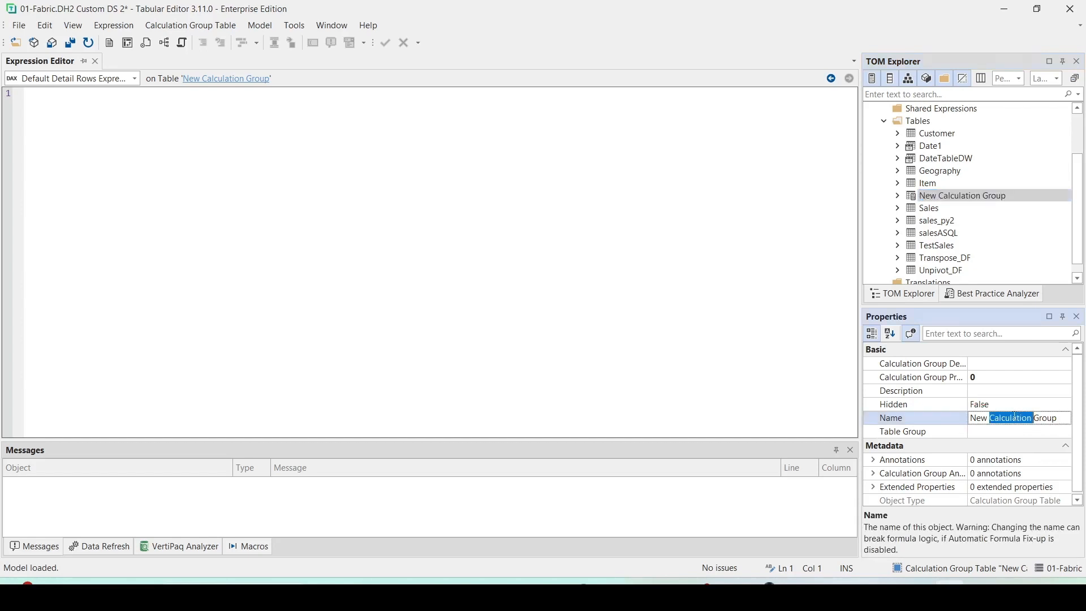
{"action": "left_click", "coordinate": [1015, 417]}
{"action": "key", "text": "ctrl+a"}
{"action": "key", "text": "BackSpace"}
{"action": "type", "text": "T"}
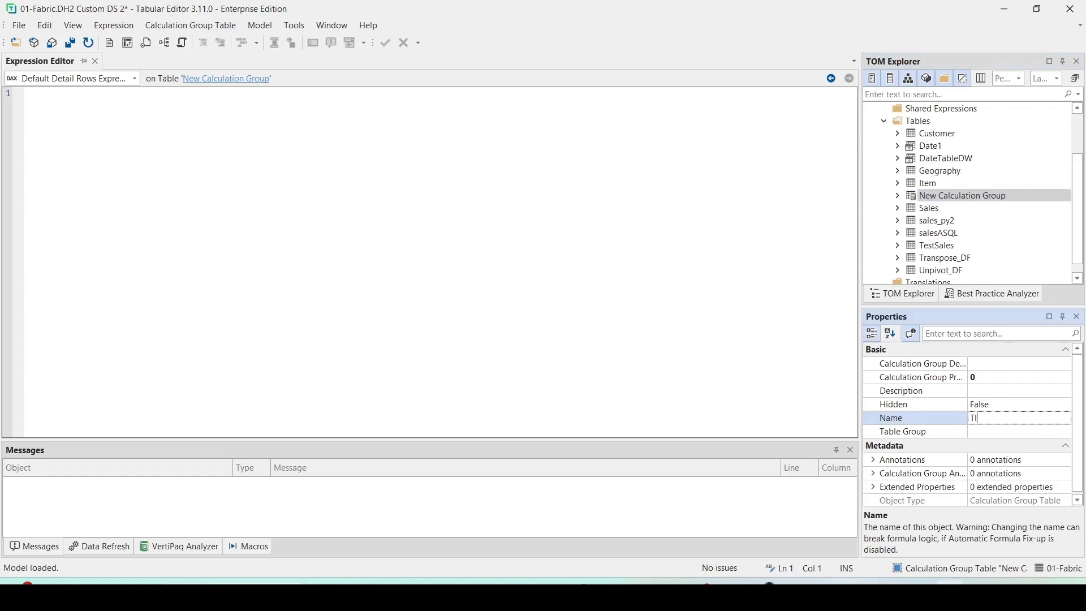
{"action": "type", "text": "I"}
Expand the TI calculation group, add a calculation item to it and name the item MTD
{"action": "left_click", "coordinate": [899, 246]}
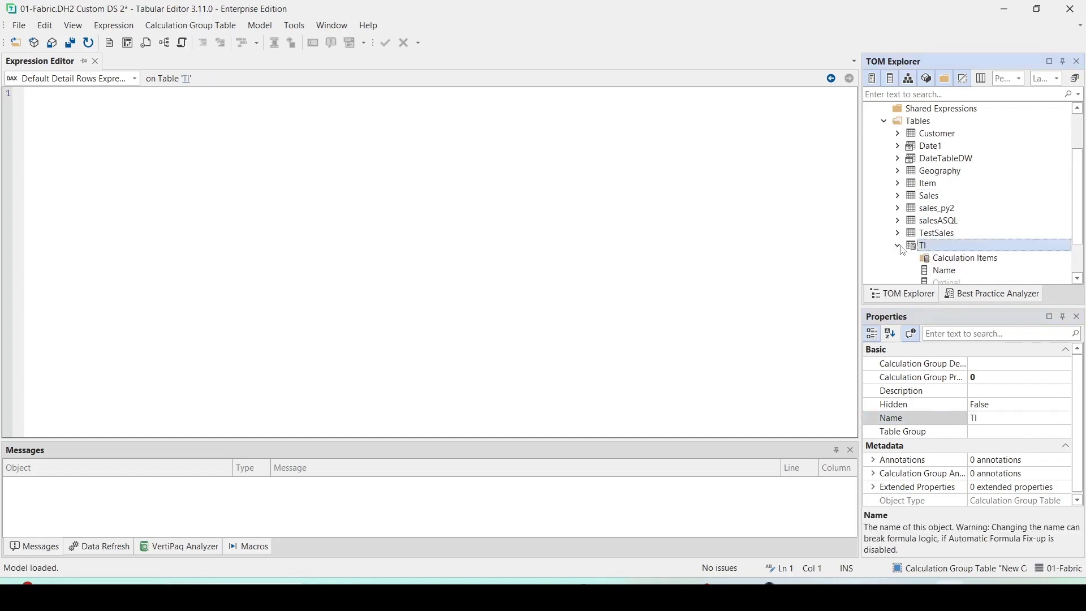
{"action": "scroll", "coordinate": [928, 238], "scroll_direction": "down", "scroll_amount": 1}
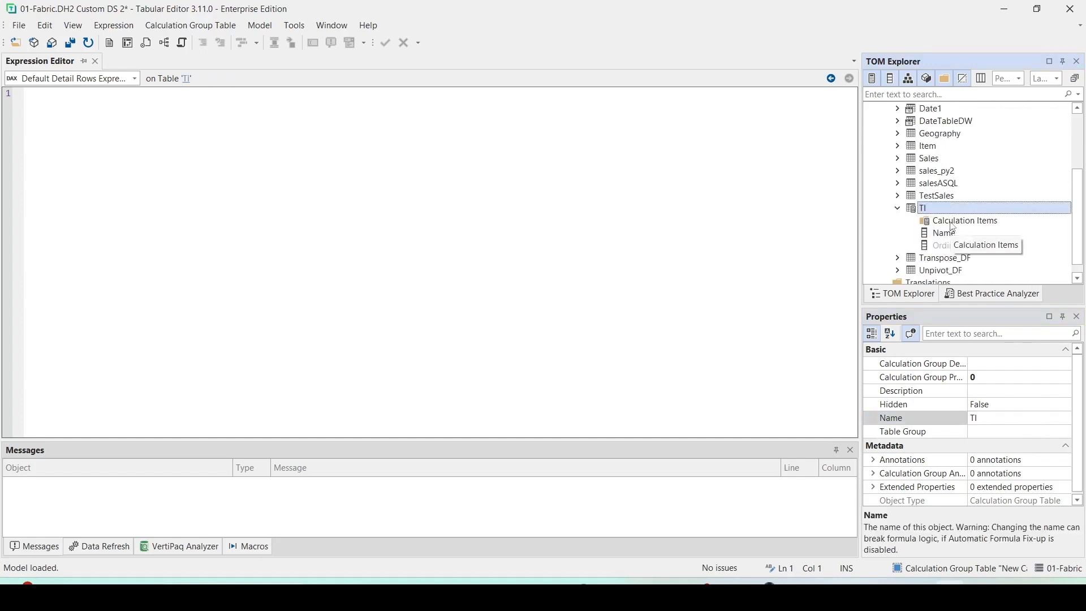
{"action": "right_click", "coordinate": [953, 227]}
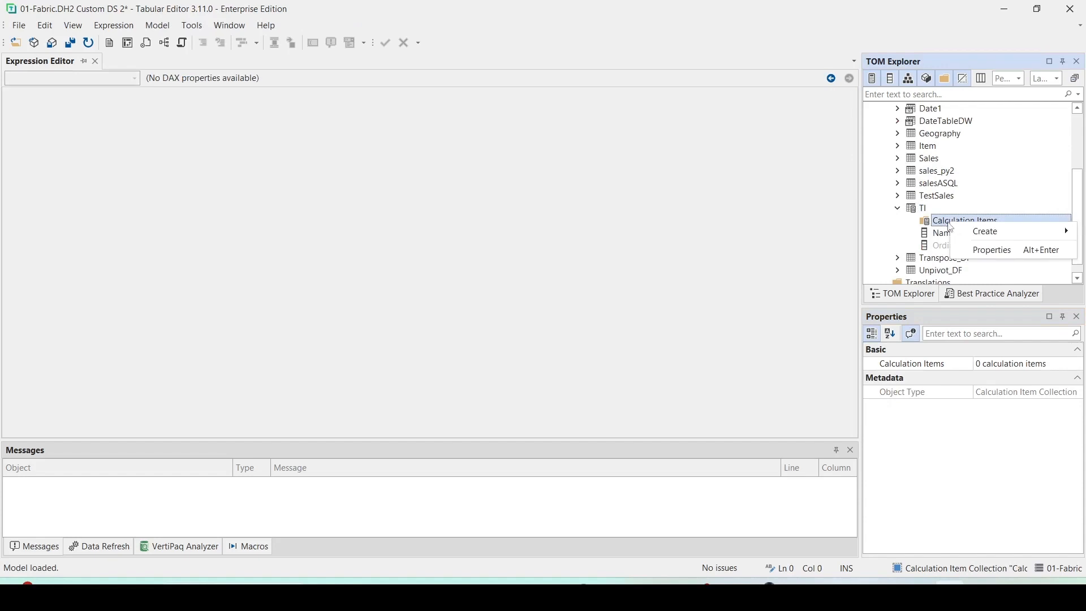
{"action": "mouse_move", "coordinate": [965, 233]}
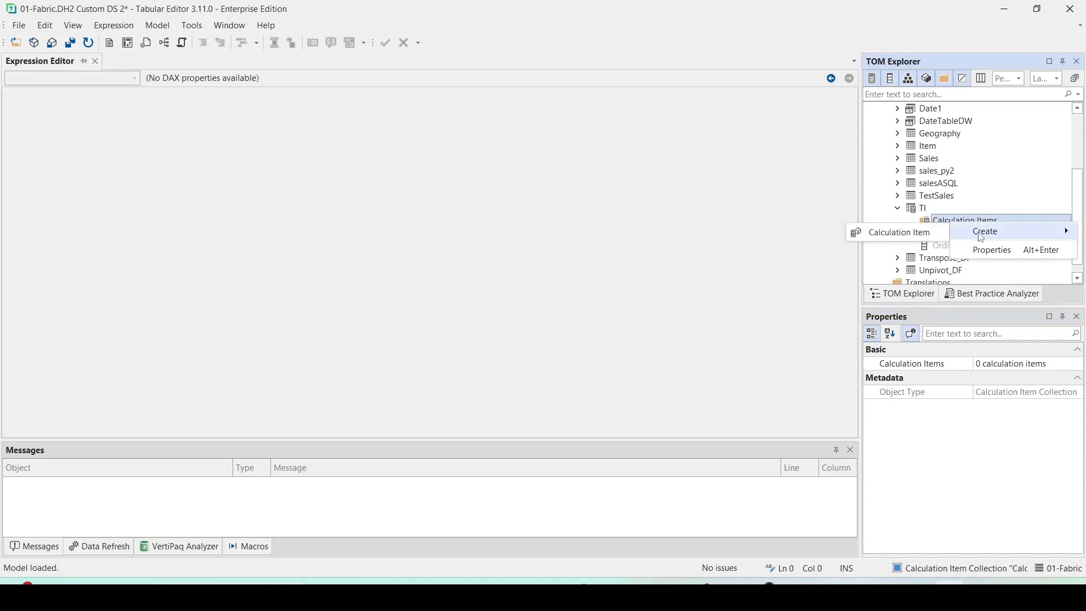
{"action": "left_click", "coordinate": [933, 238]}
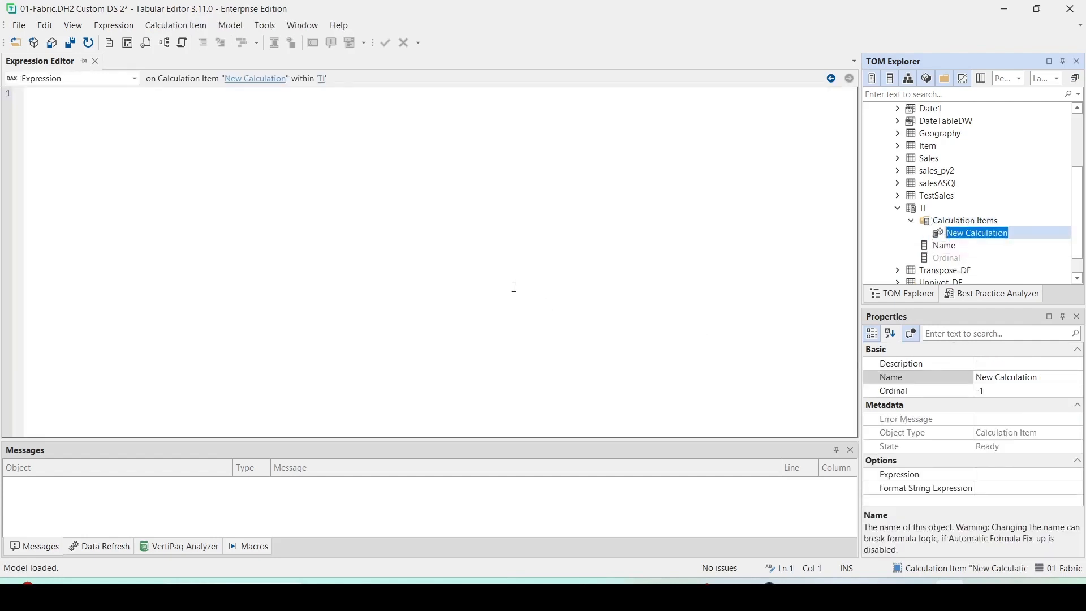
{"action": "left_click", "coordinate": [993, 376]}
{"action": "double_click", "coordinate": [993, 377]}
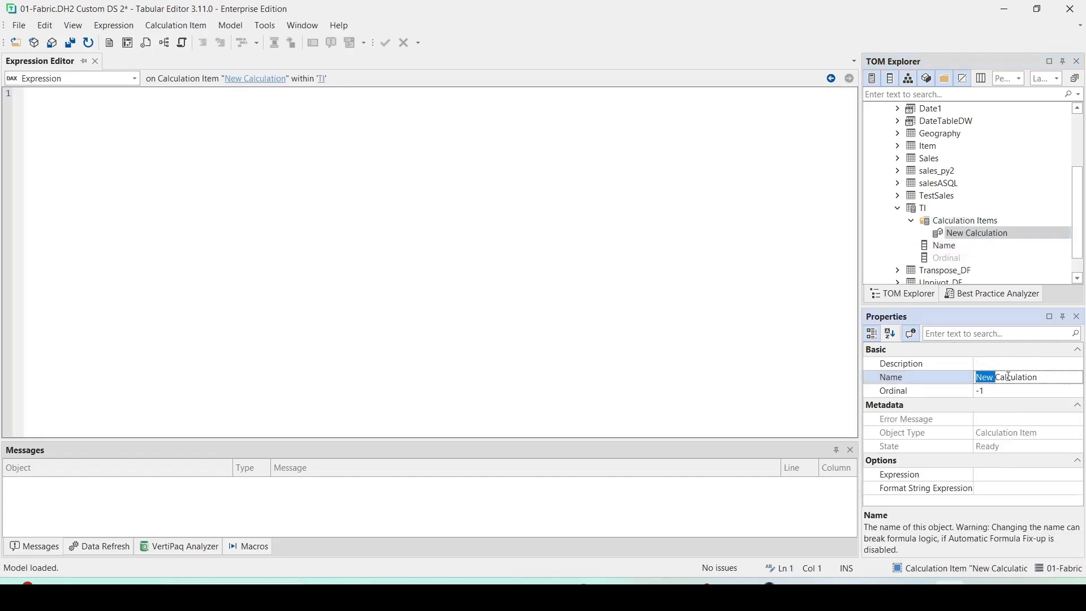
{"action": "key", "text": "shift+End"}
{"action": "type", "text": "MTSD"}
{"action": "key", "text": "Return"}
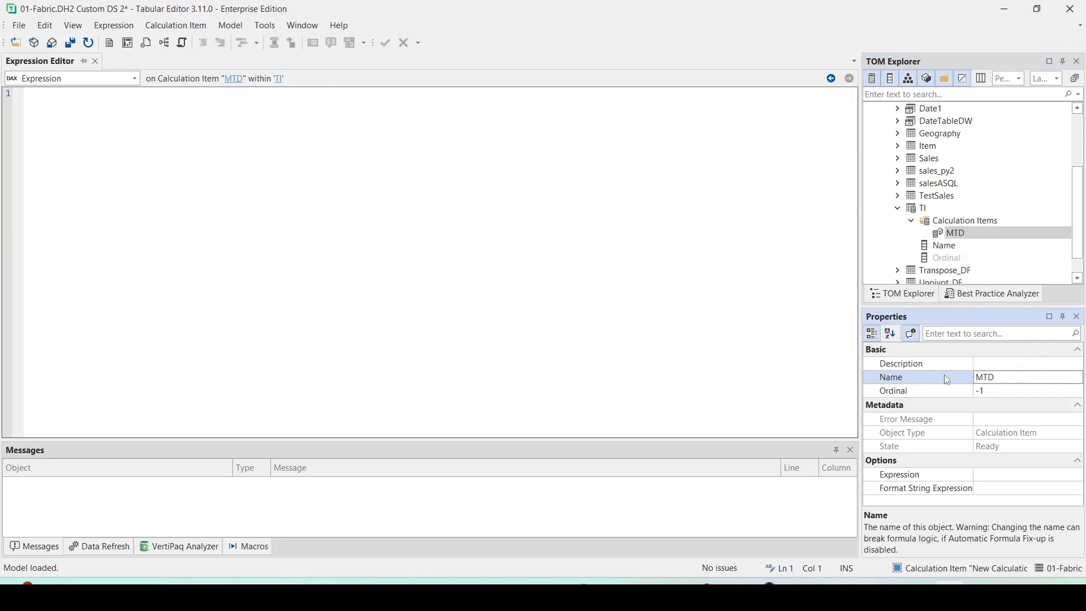
Add a second calculation item to the TI group and name it QTD
{"action": "right_click", "coordinate": [963, 221]}
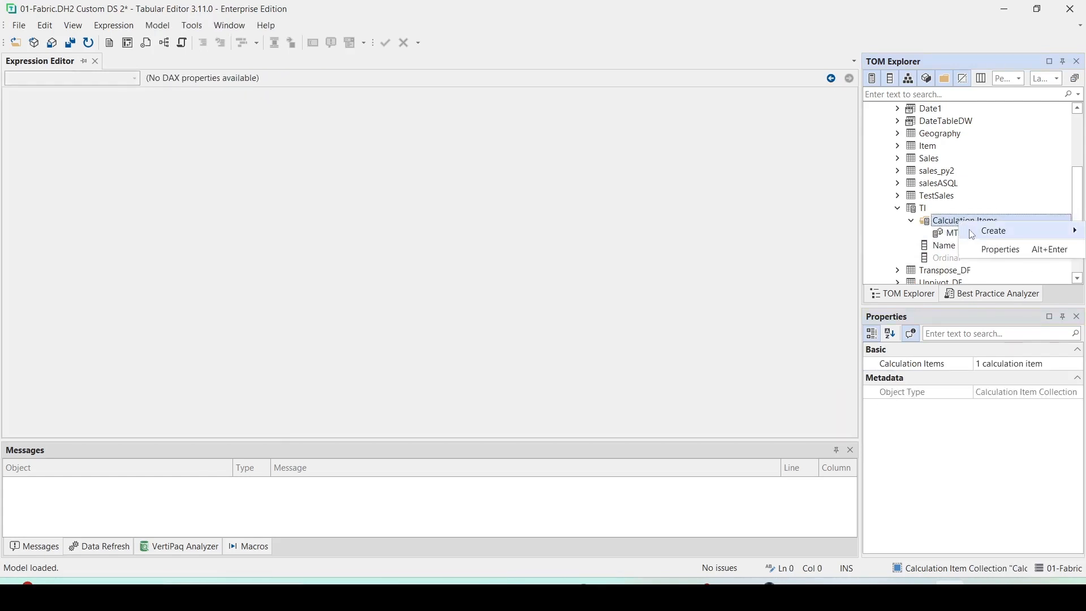
{"action": "mouse_move", "coordinate": [972, 232]}
{"action": "left_click", "coordinate": [905, 232]}
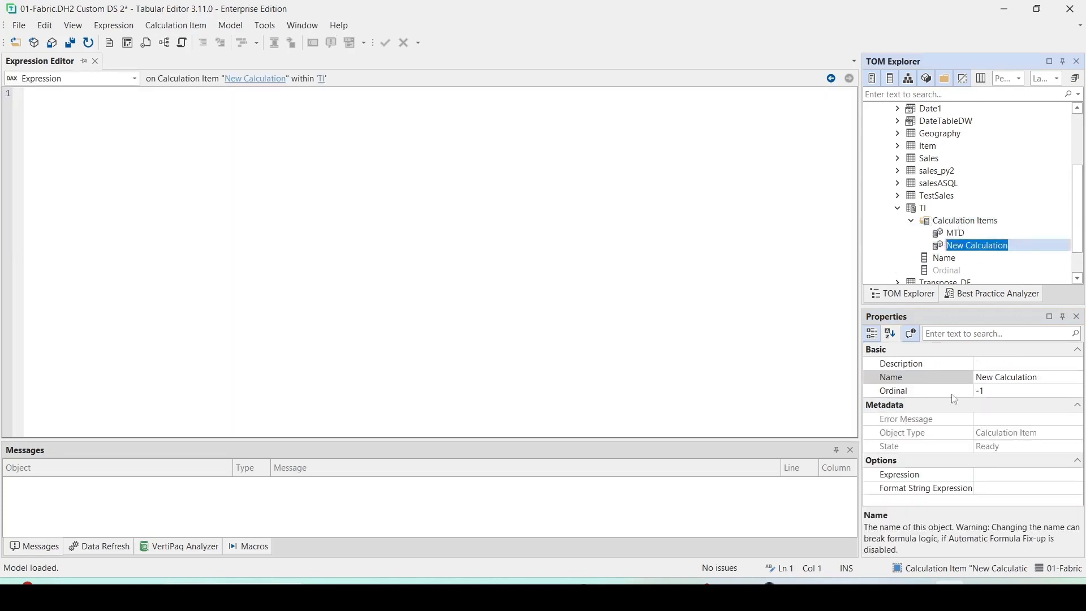
{"action": "double_click", "coordinate": [1000, 379]}
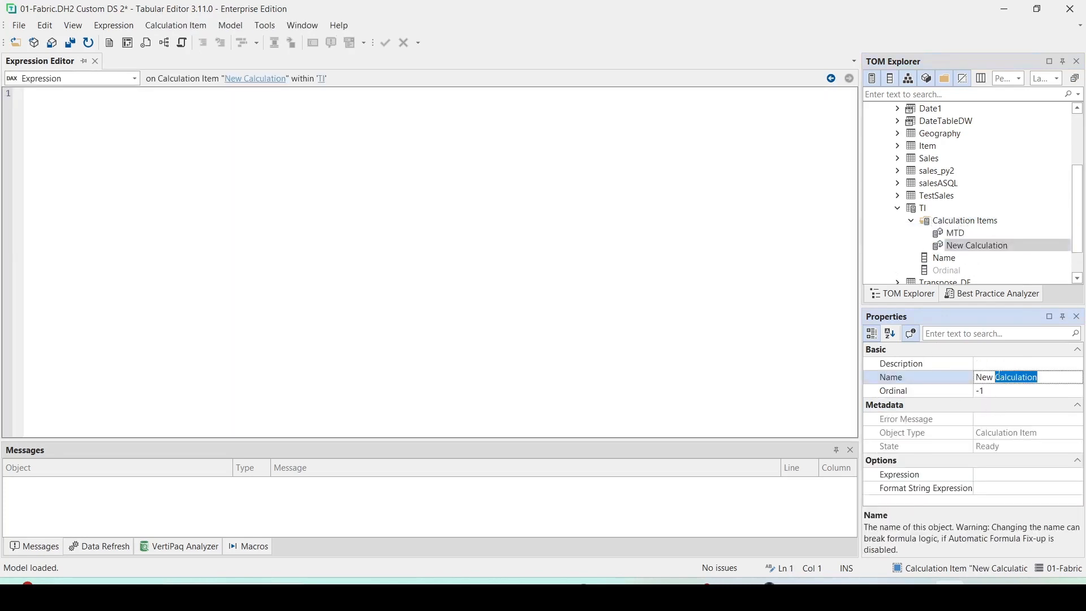
{"action": "key", "text": "BackSpace"}
{"action": "key", "text": "BackSpace"}
{"action": "key", "text": "BackSpace"}
{"action": "key", "text": "BackSpace"}
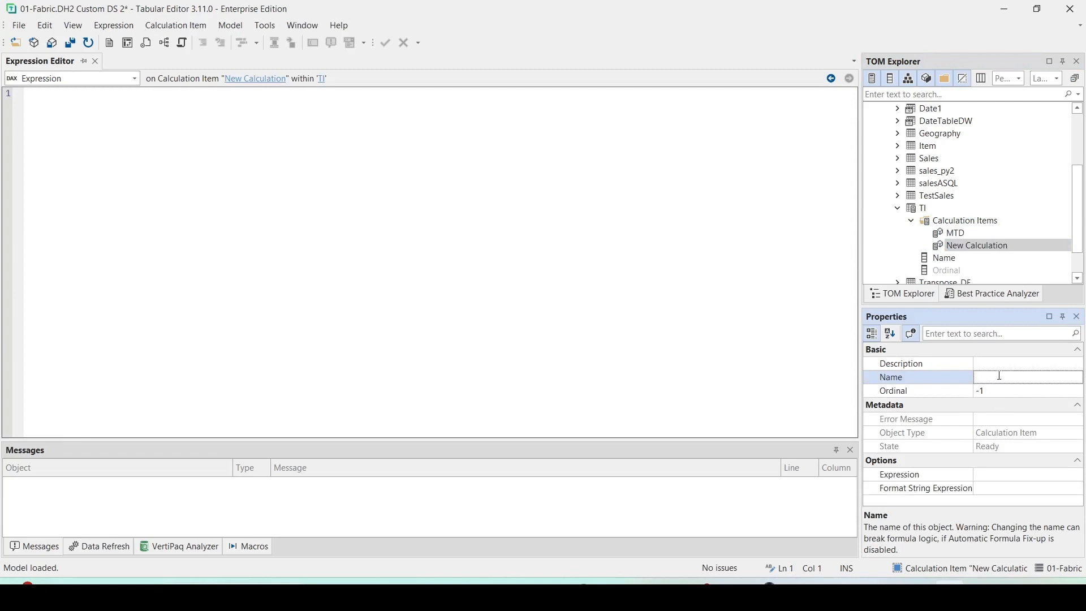
{"action": "type", "text": "QTD"}
{"action": "key", "text": "Return"}
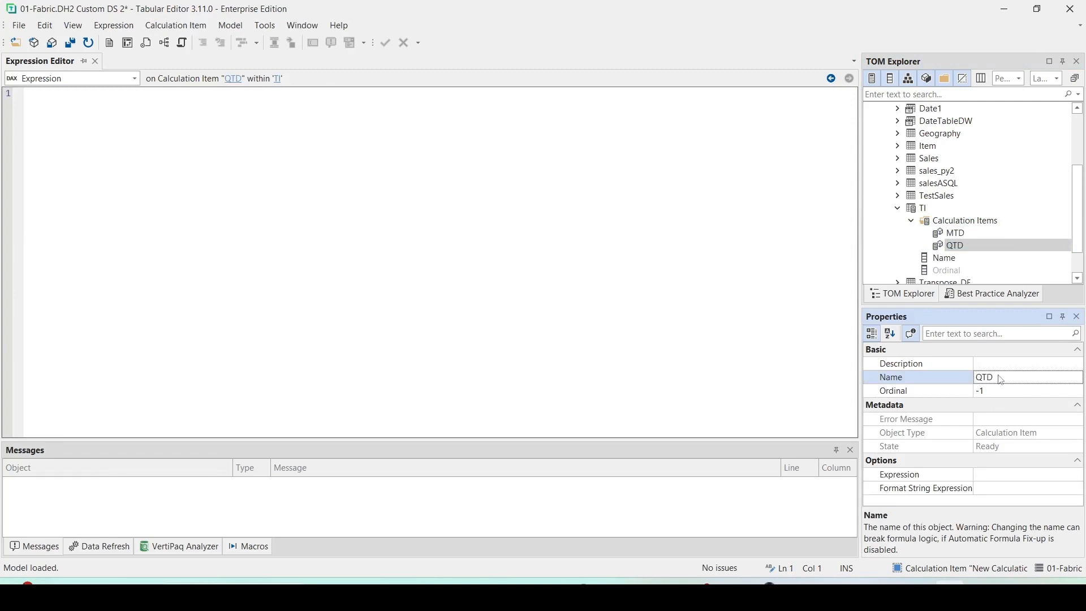
Add a third calculation item to the TI group and name it YTD
{"action": "left_click", "coordinate": [945, 223]}
{"action": "right_click", "coordinate": [945, 225]}
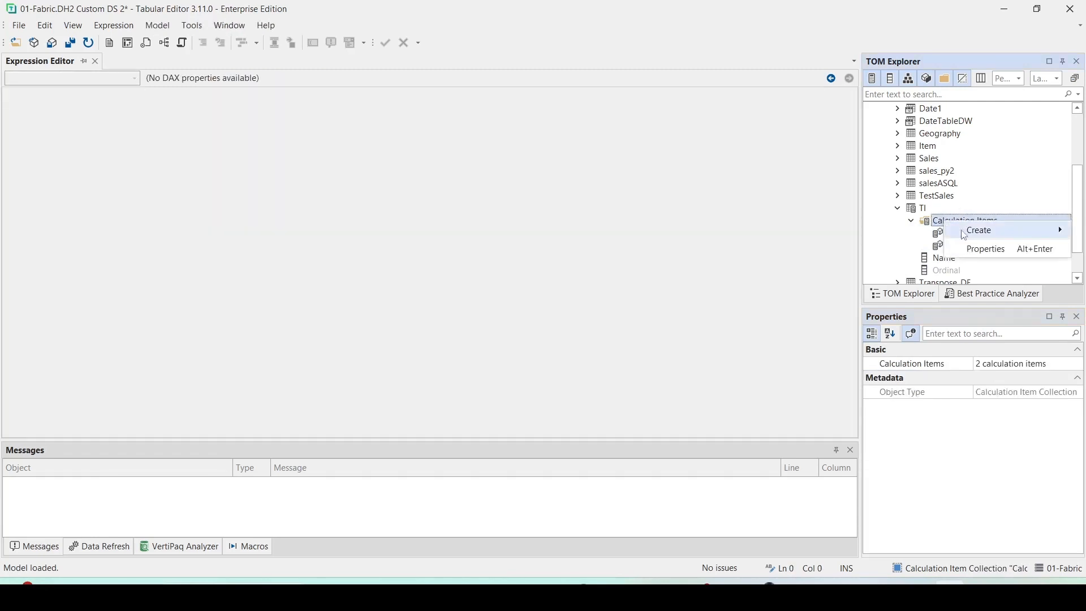
{"action": "mouse_move", "coordinate": [965, 232]}
{"action": "left_click", "coordinate": [880, 240]}
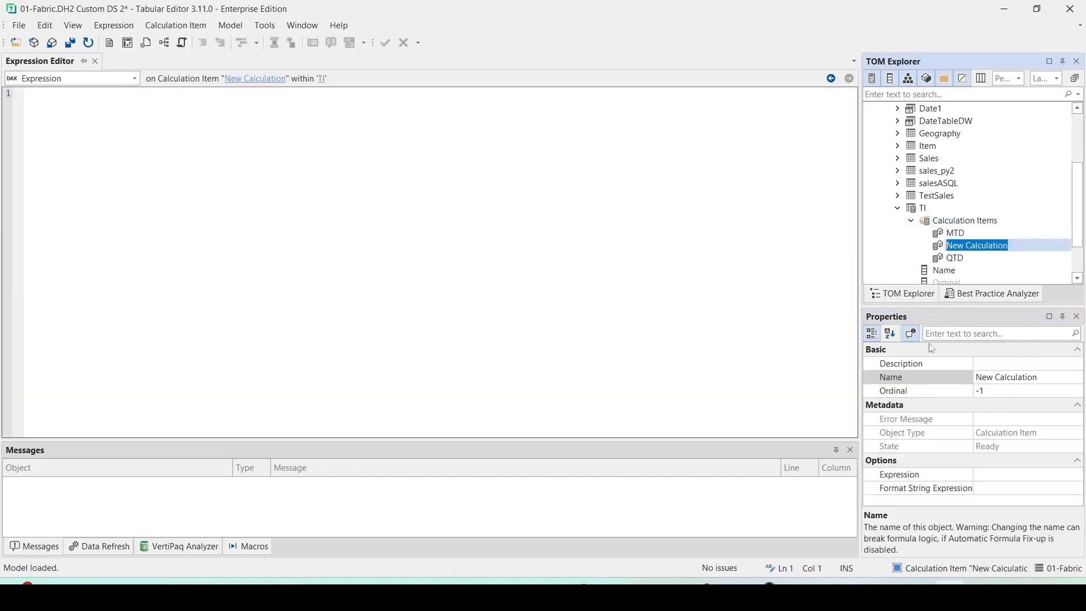
{"action": "left_click", "coordinate": [1030, 378]}
{"action": "left_click_drag", "start_coordinate": [1031, 378], "coordinate": [945, 382]}
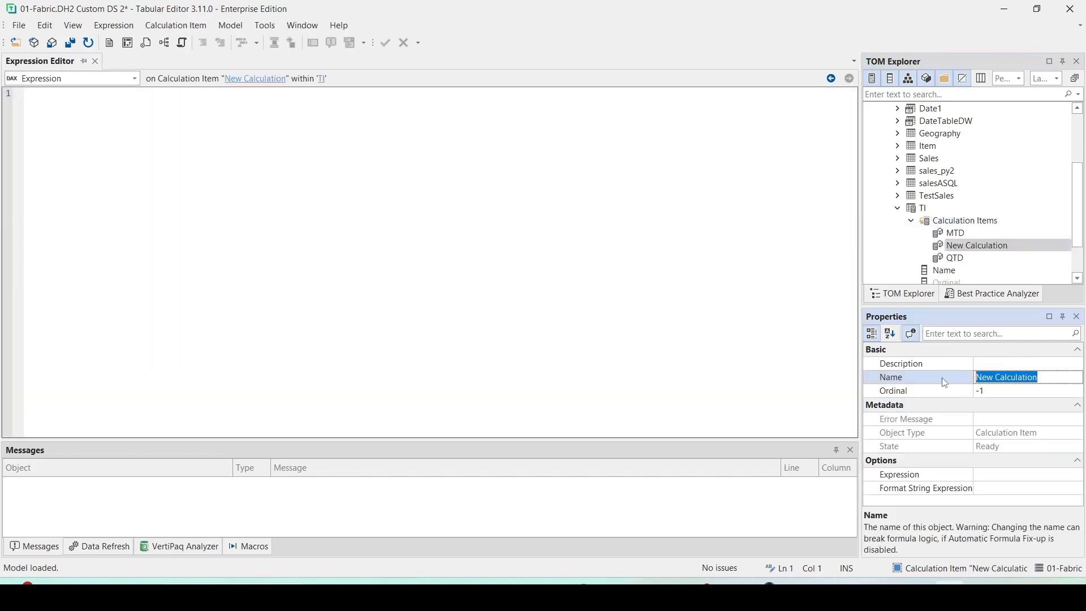
{"action": "type", "text": "YT"}
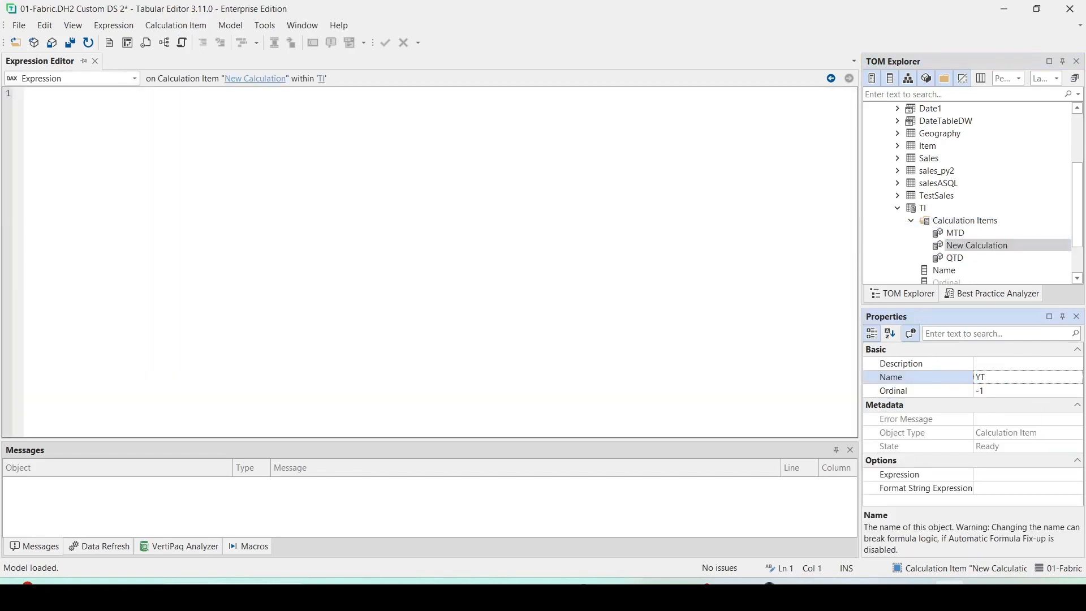
{"action": "type", "text": "SD"}
{"action": "key", "text": "Return"}
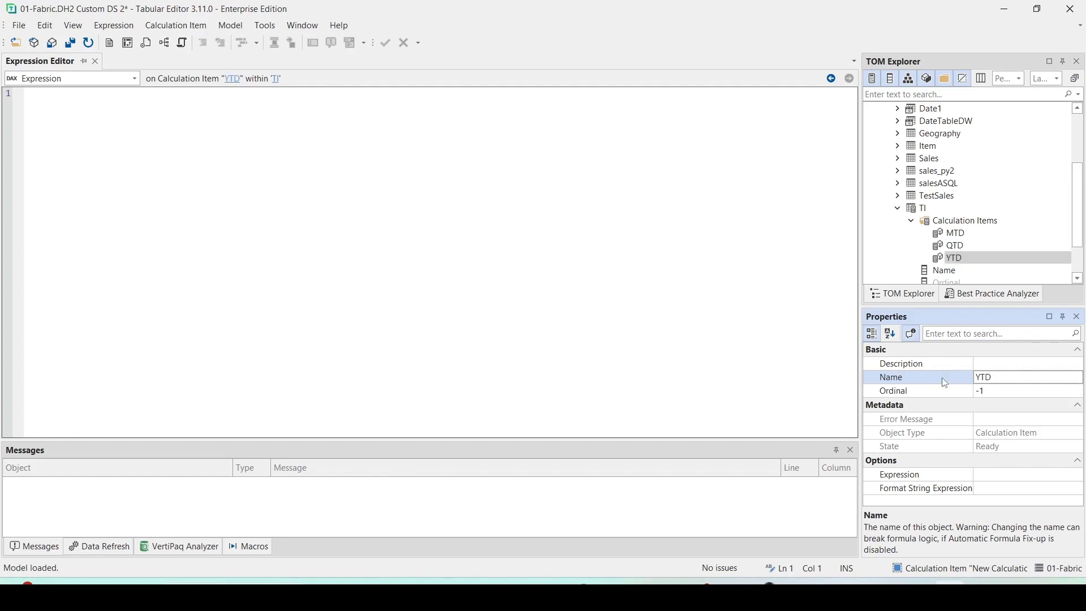
Write the MTD calculation item's expression as CALCULATE(SELECTEDMEASURE(), DATESMTD(Date1[Date]))
{"action": "left_click", "coordinate": [954, 234]}
{"action": "left_click", "coordinate": [107, 170]}
{"action": "type", "text": "c"}
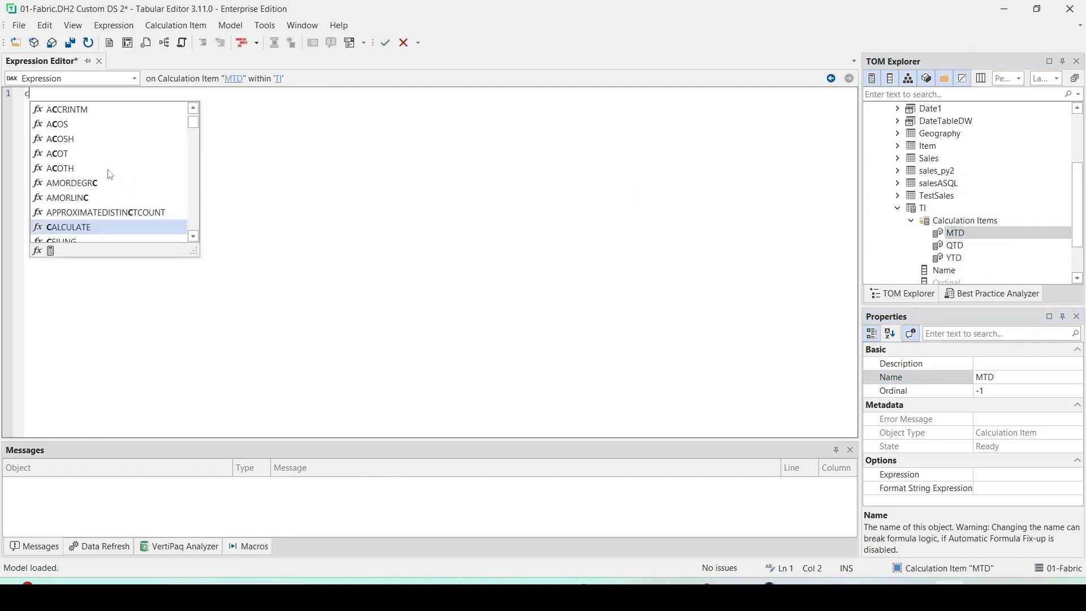
{"action": "type", "text": "ALCULATE(sele"}
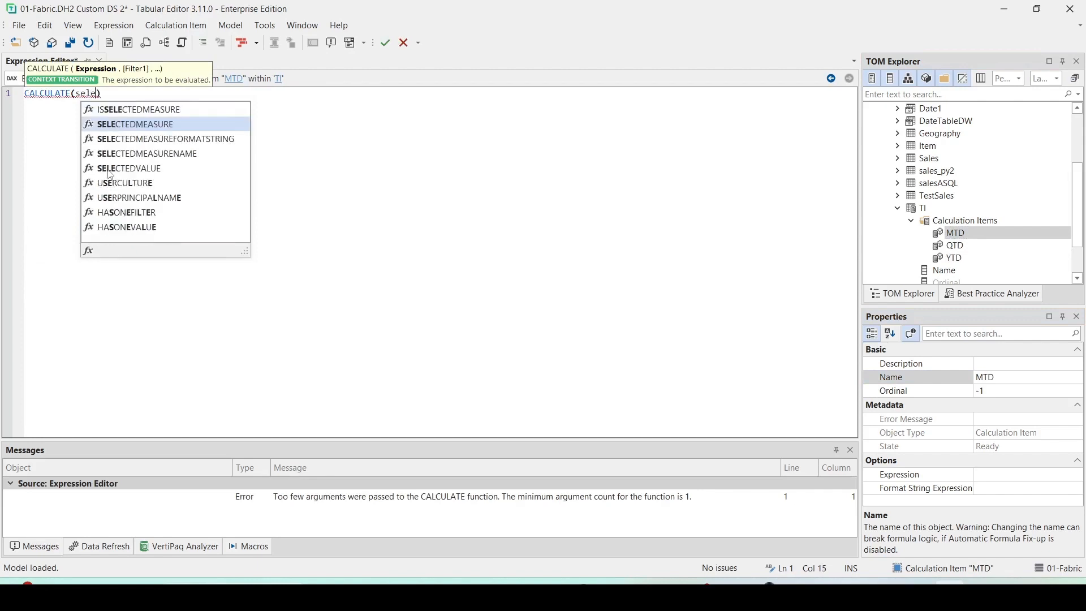
{"action": "key", "text": "Tab"}
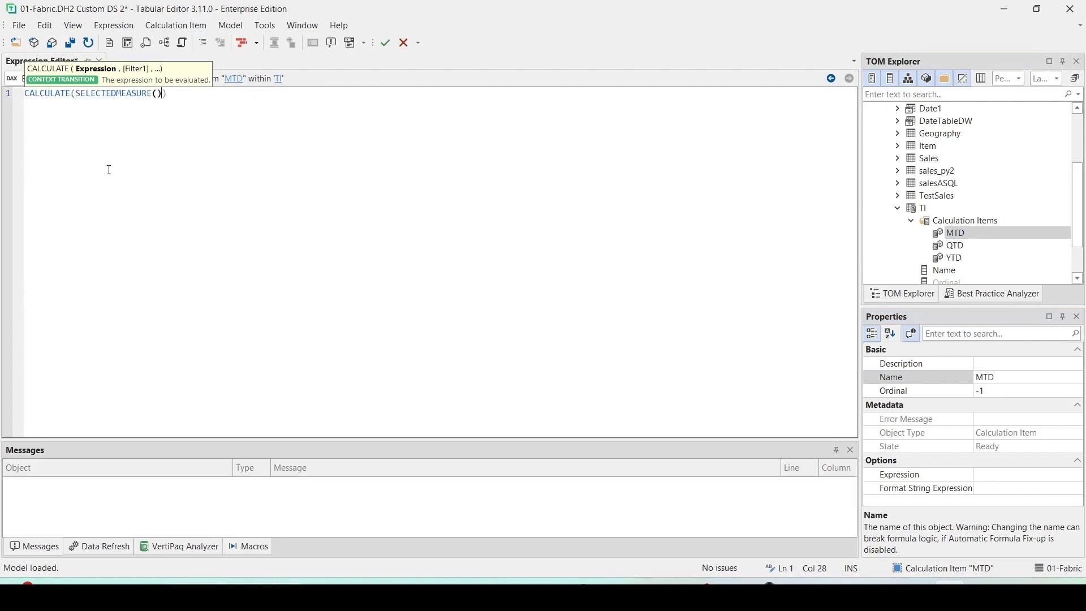
{"action": "type", "text": ", date"}
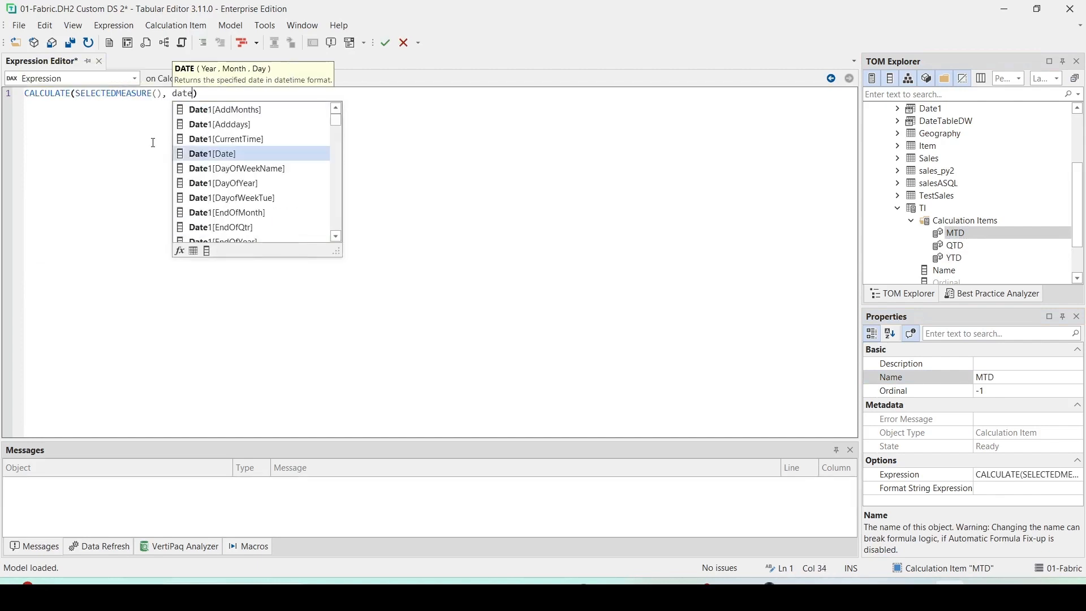
{"action": "type", "text": "m"}
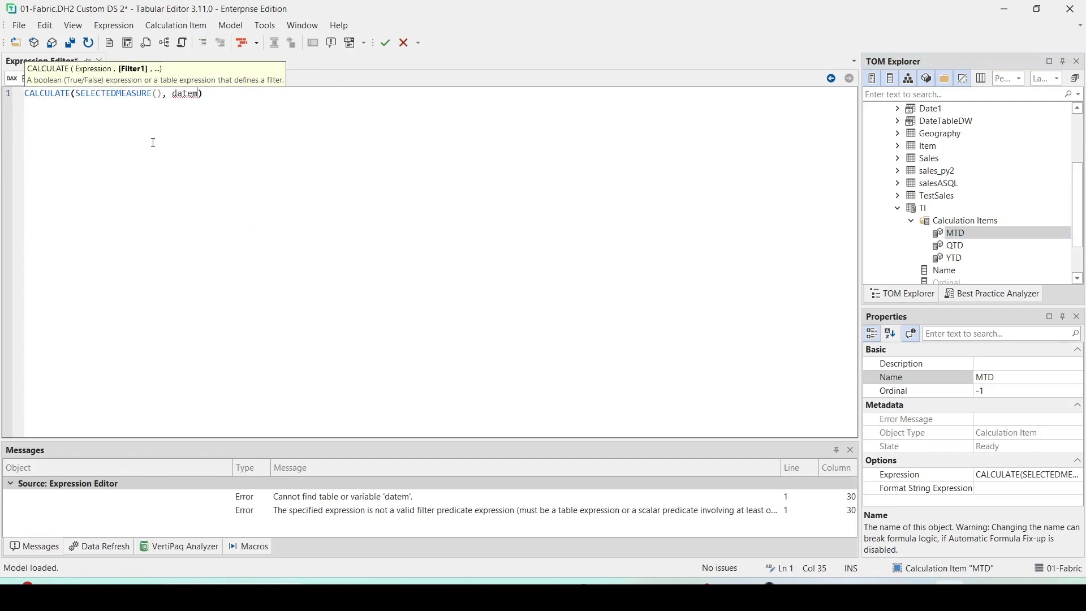
{"action": "key", "text": "BackSpace"}
{"action": "type", "text": "s"}
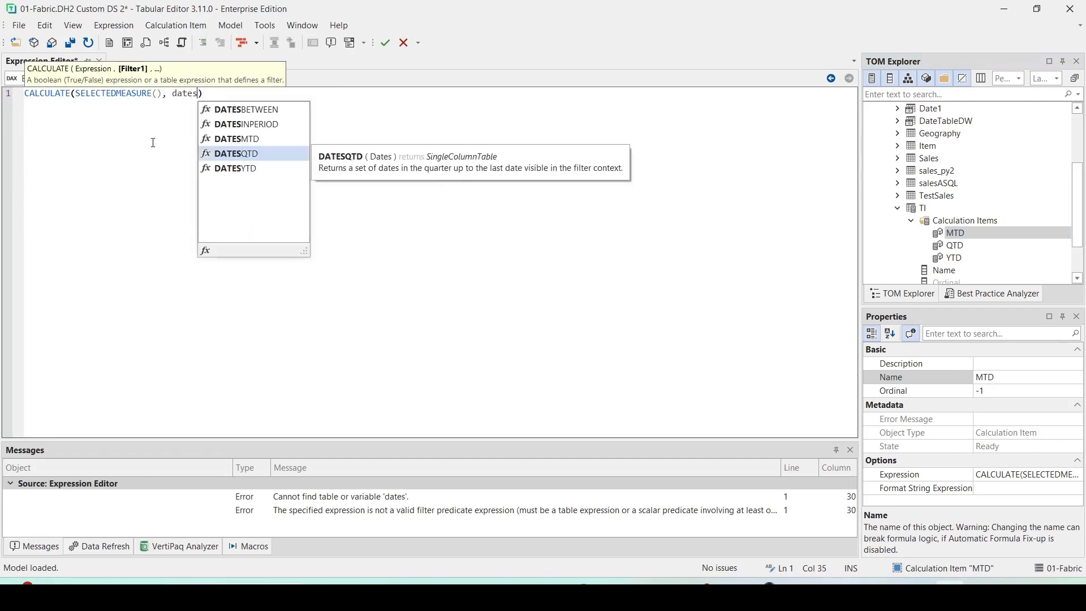
{"action": "key", "text": "Up"}
{"action": "key", "text": "Tab"}
{"action": "type", "text": "Date"}
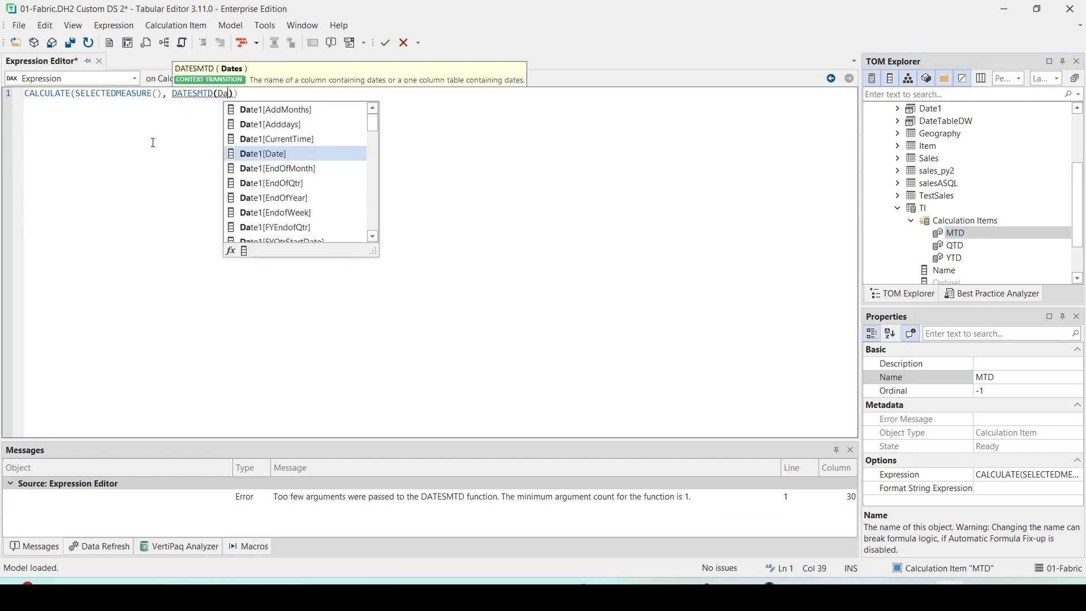
{"action": "key", "text": "Tab"}
{"action": "key", "text": "End"}
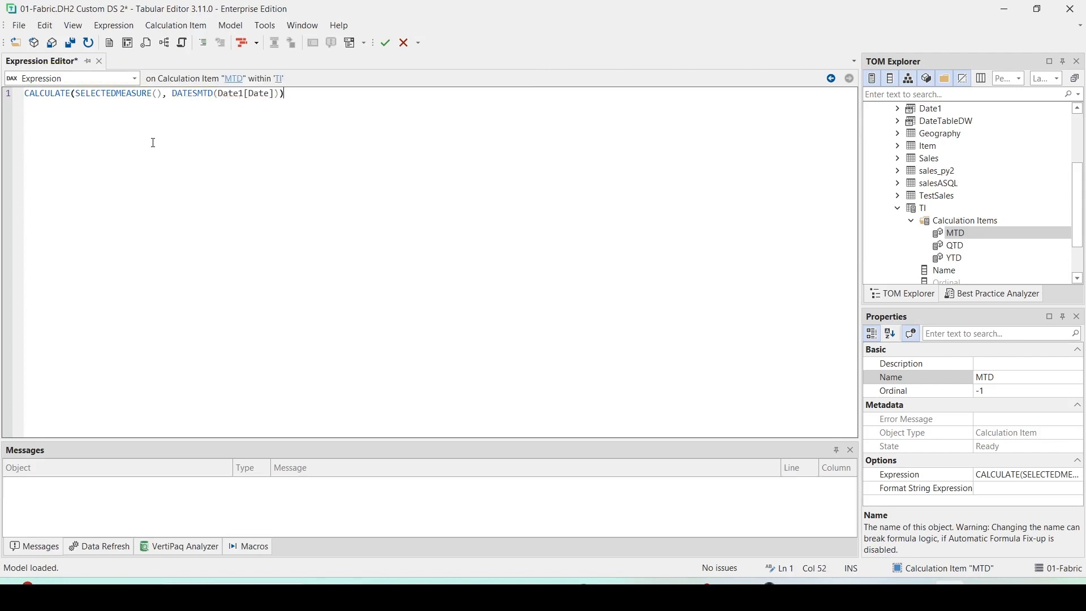
Copy the complete MTD expression for reuse and accept the expression change
{"action": "key", "text": "shift+Home"}
{"action": "key", "text": "ctrl+c"}
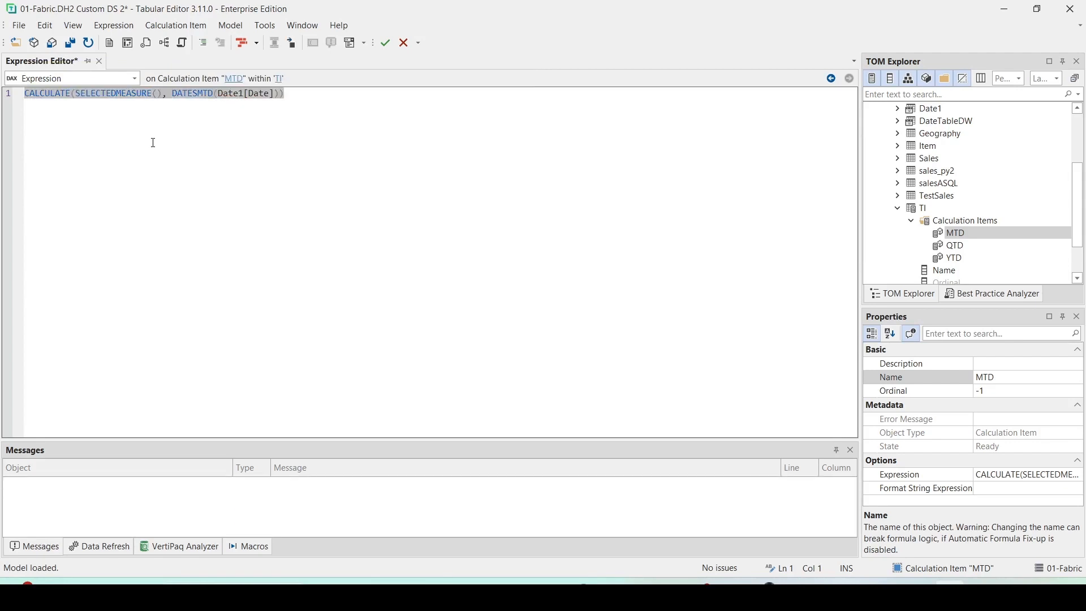
{"action": "left_click", "coordinate": [386, 43]}
{"action": "left_click", "coordinate": [345, 113]}
Paste the copied expression into the QTD calculation item and change its date function to DATESQTD
{"action": "left_click", "coordinate": [953, 246]}
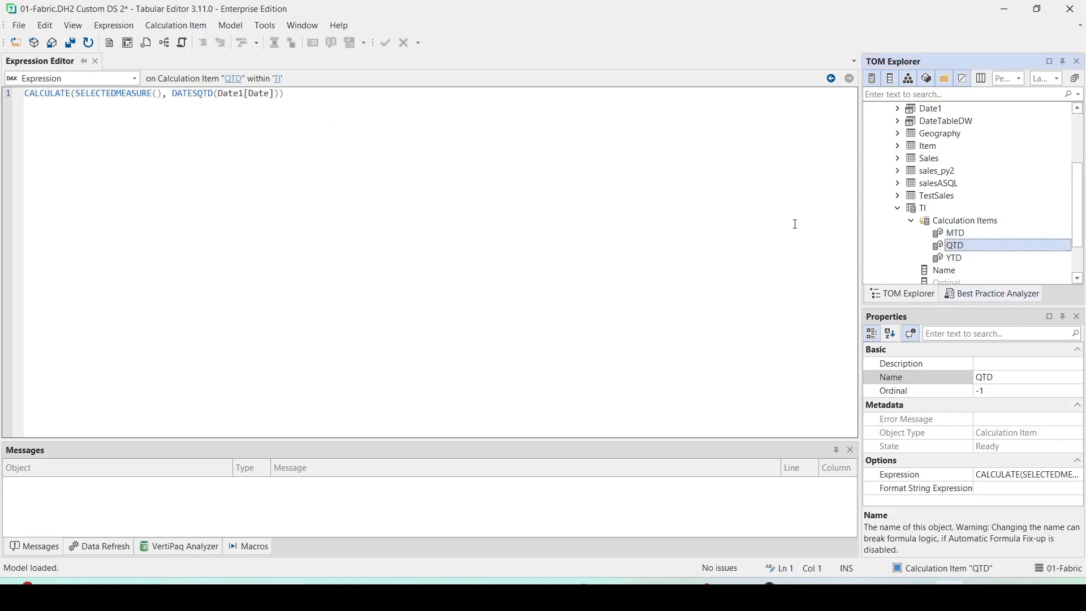
{"action": "left_click", "coordinate": [405, 113]}
{"action": "key", "text": "ctrl+a"}
{"action": "key", "text": "ctrl+v"}
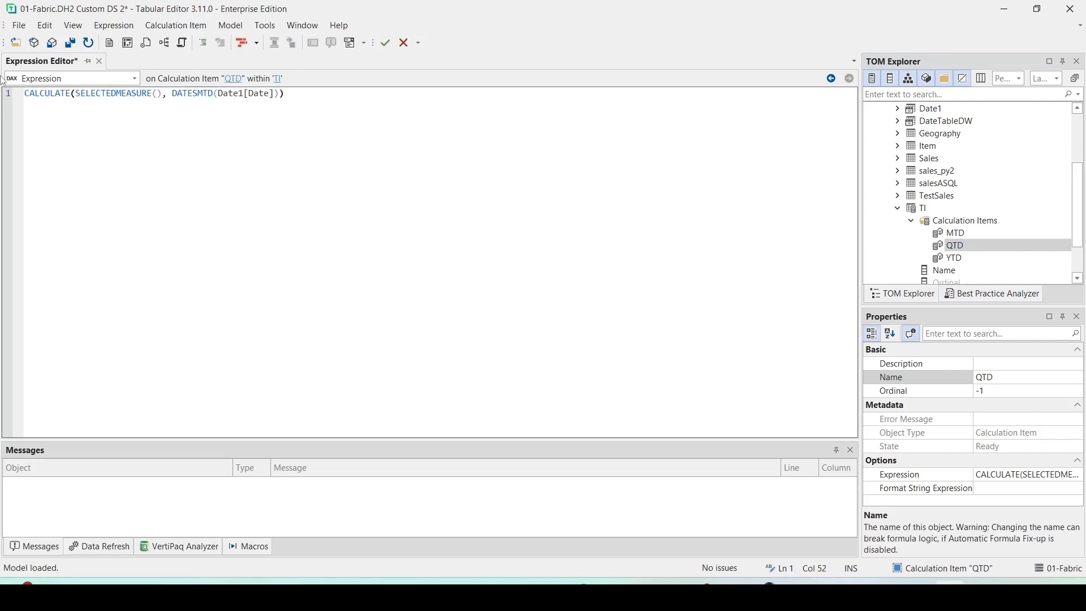
{"action": "left_click", "coordinate": [199, 95]}
{"action": "key", "text": "BackSpace"}
{"action": "type", "text": "Q"}
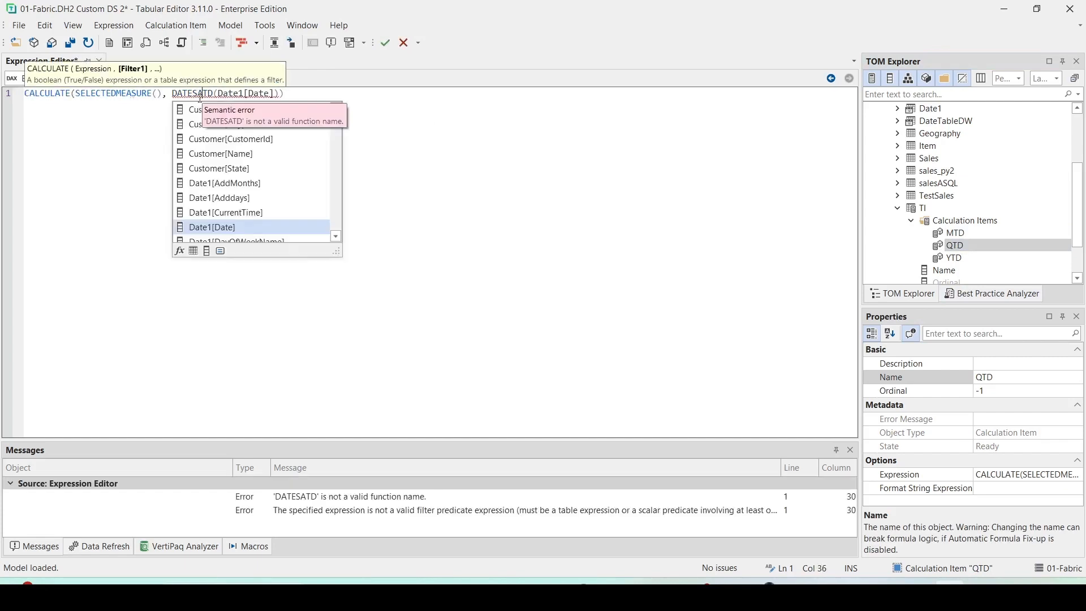
{"action": "left_click", "coordinate": [363, 122]}
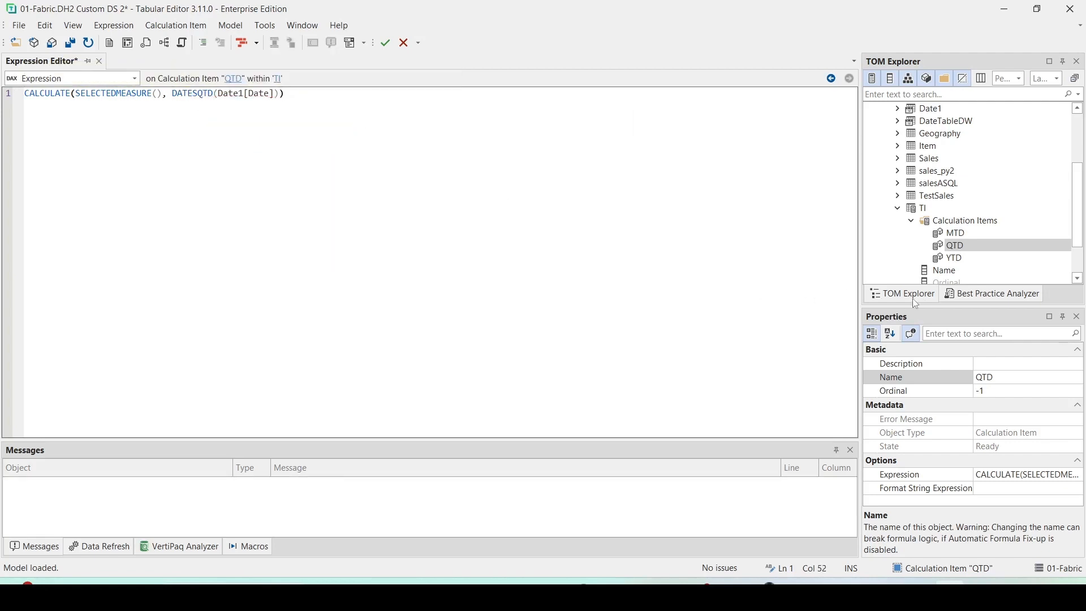
Paste the copied expression into the YTD calculation item with DATESYTD as its date function, accept it and save the model
{"action": "left_click", "coordinate": [952, 258]}
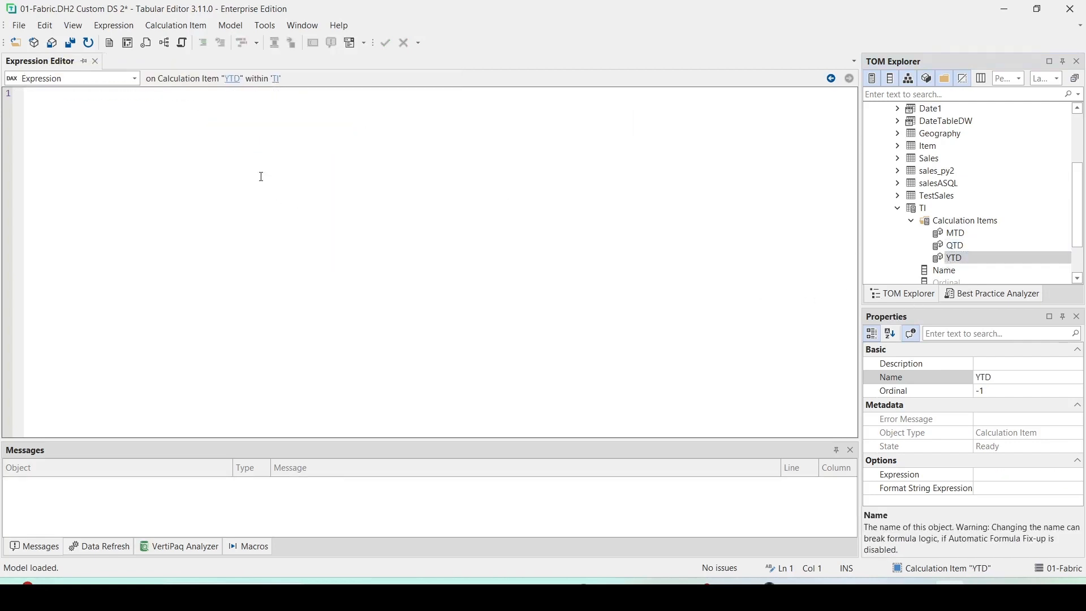
{"action": "key", "text": "ctrl+v"}
{"action": "left_click", "coordinate": [201, 94]}
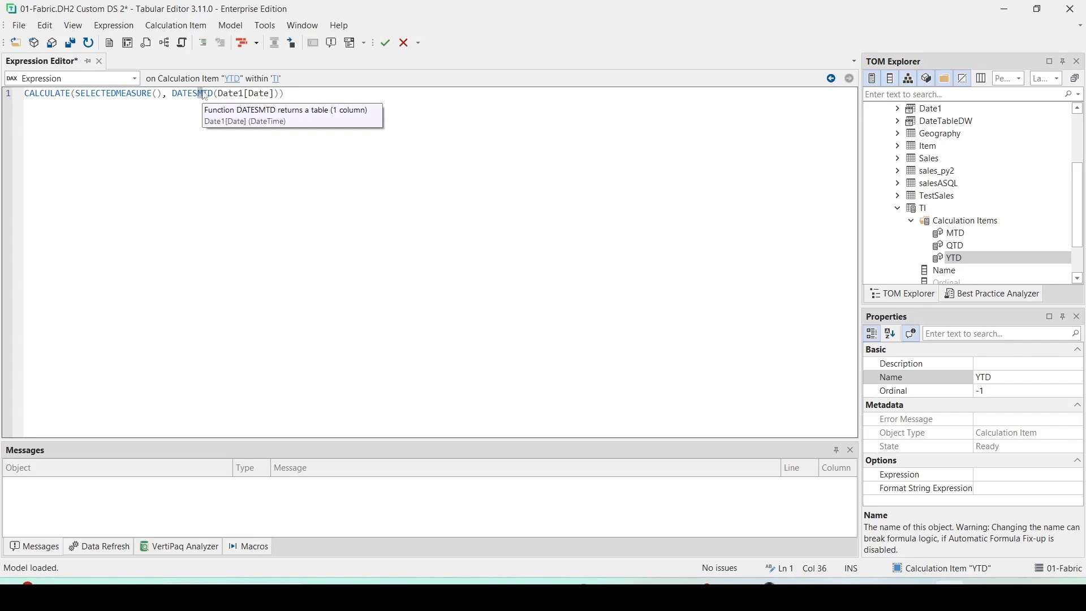
{"action": "key", "text": "BackSpace"}
{"action": "type", "text": "Y"}
{"action": "left_click", "coordinate": [302, 90]}
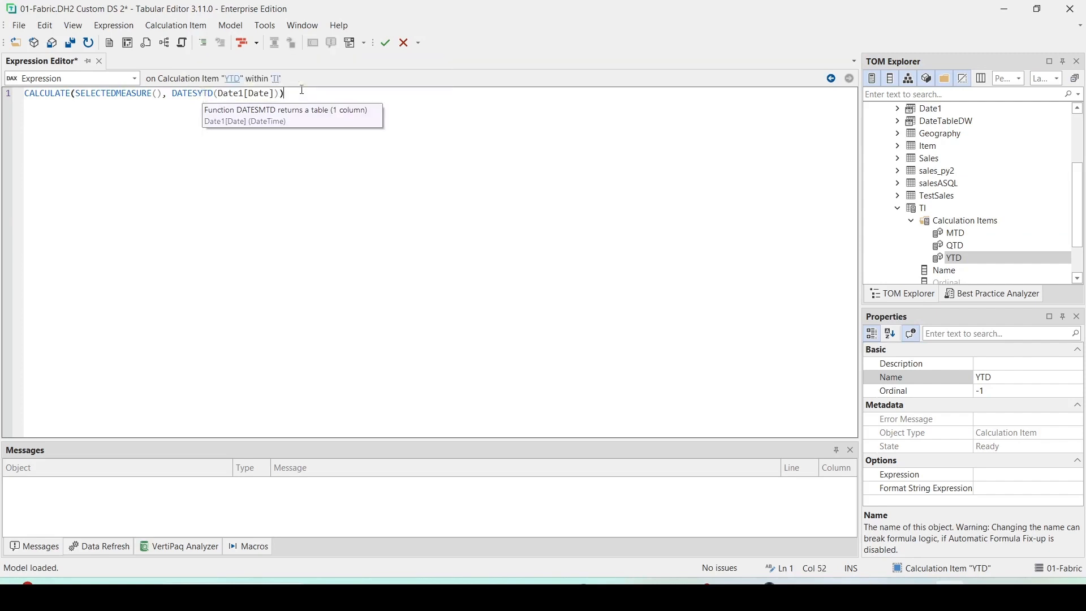
{"action": "key", "text": "Return"}
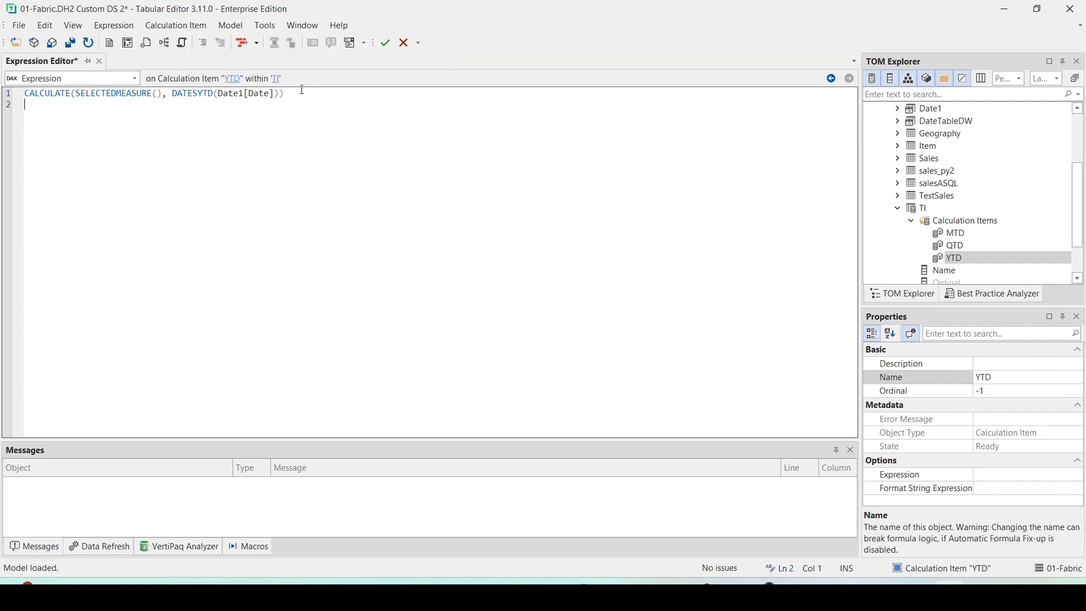
{"action": "key", "text": "BackSpace"}
{"action": "left_click", "coordinate": [385, 43]}
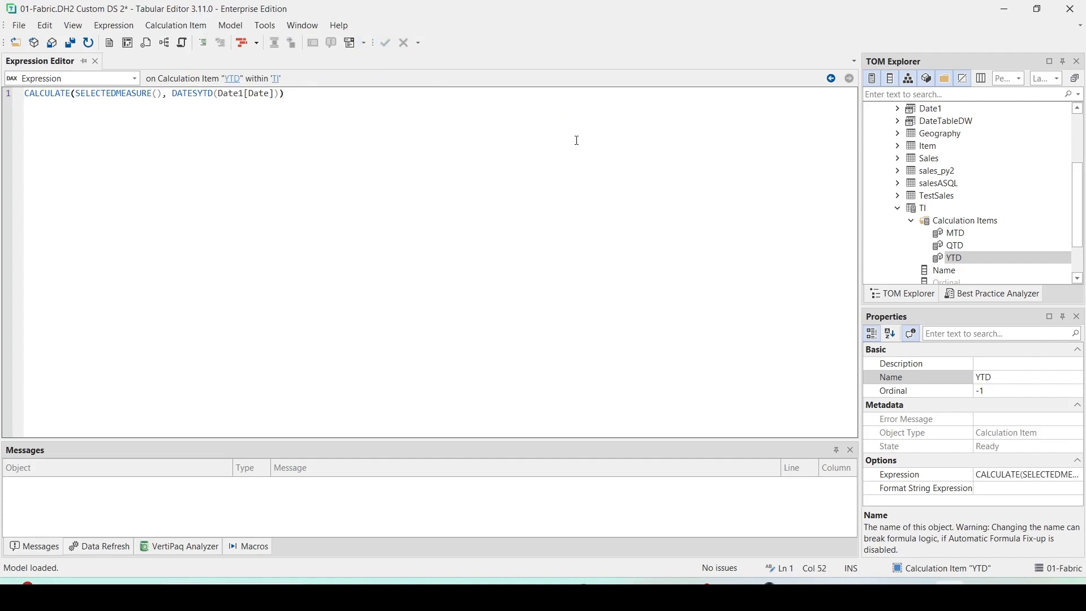
{"action": "left_click", "coordinate": [950, 249]}
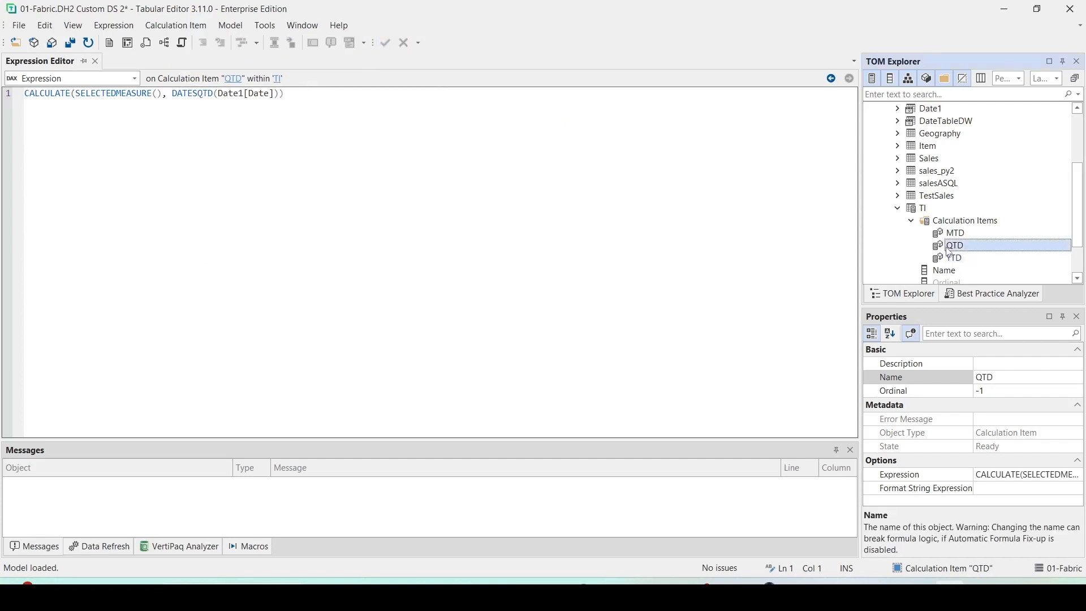
{"action": "left_click", "coordinate": [70, 43]}
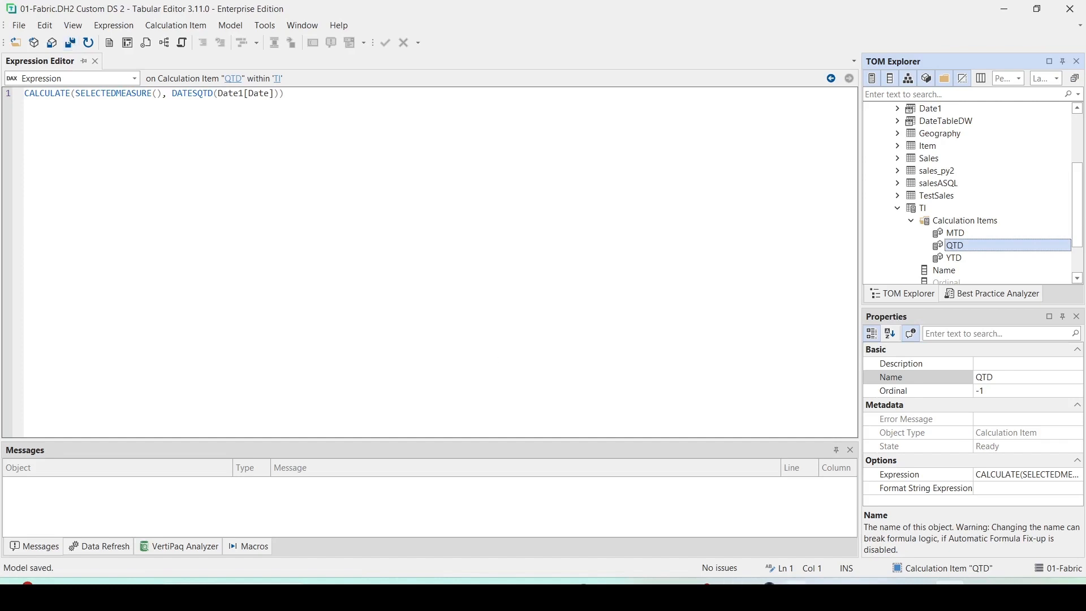
Switch to Power BI in the browser and reload the model view of DH2 Custom DS 2
{"action": "key", "text": "alt+Tab"}
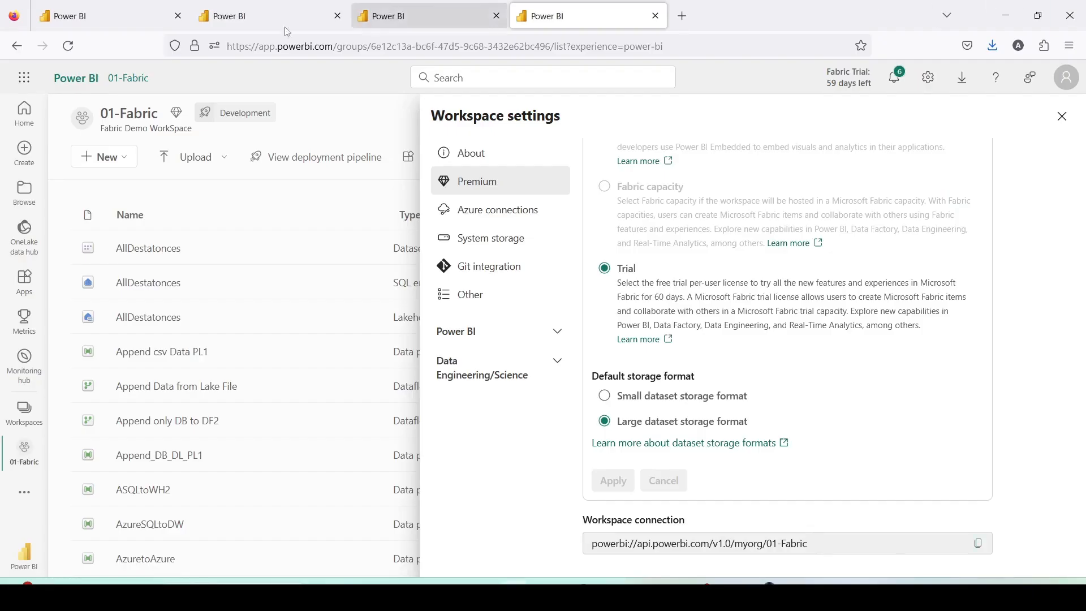
{"action": "left_click", "coordinate": [261, 17]}
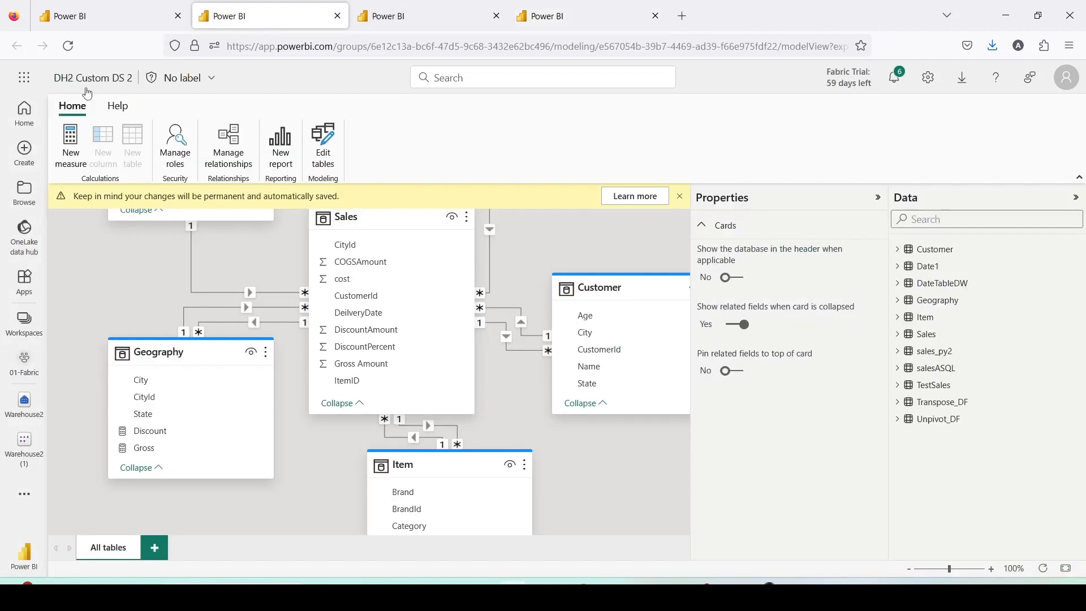
{"action": "left_click", "coordinate": [68, 46]}
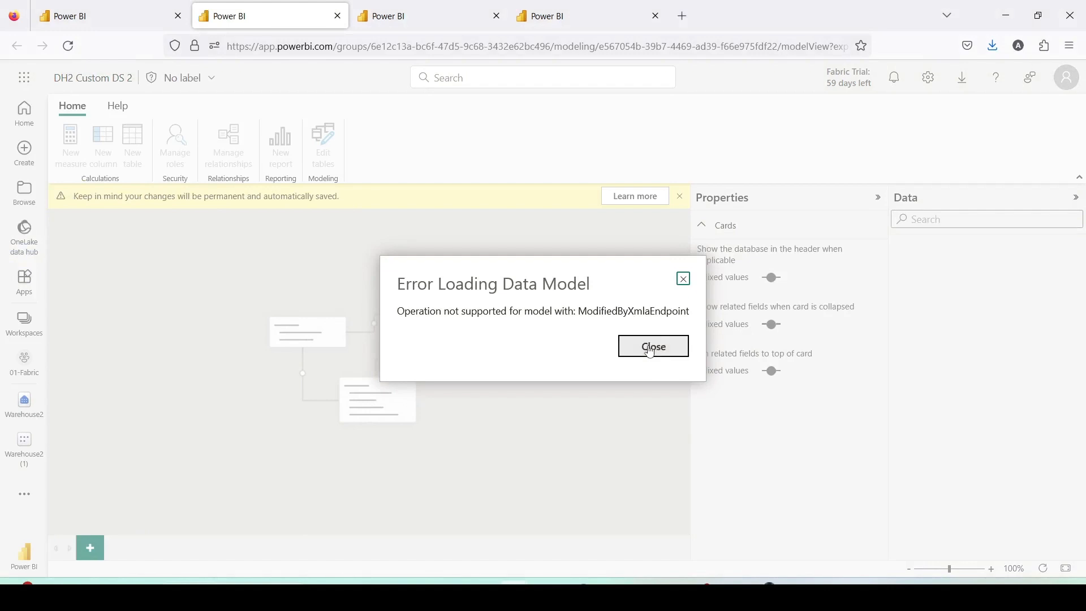
{"action": "left_click", "coordinate": [650, 349]}
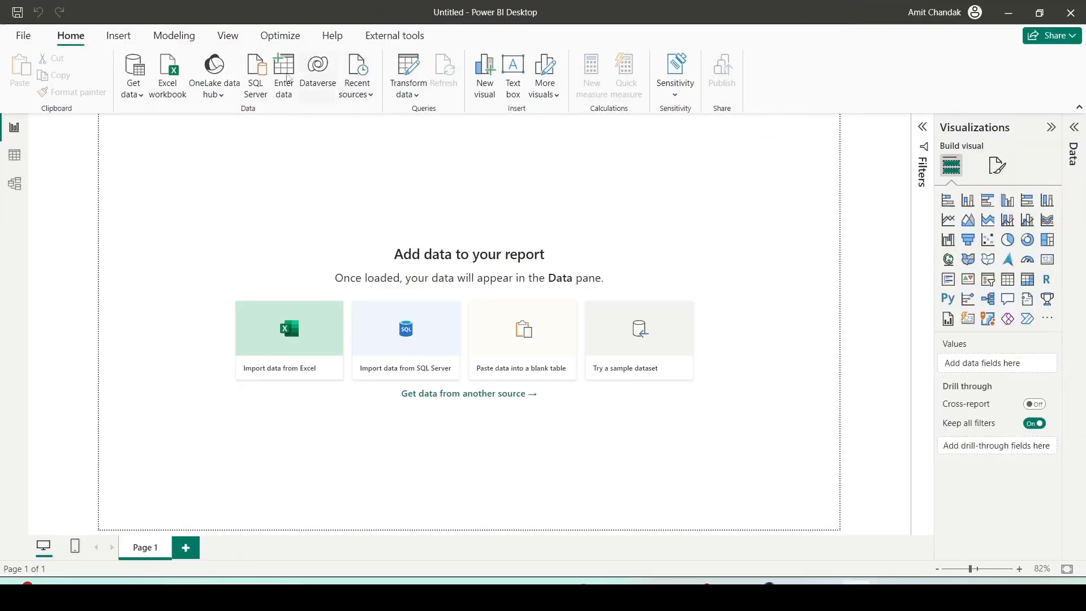
{"action": "left_click", "coordinate": [134, 95]}
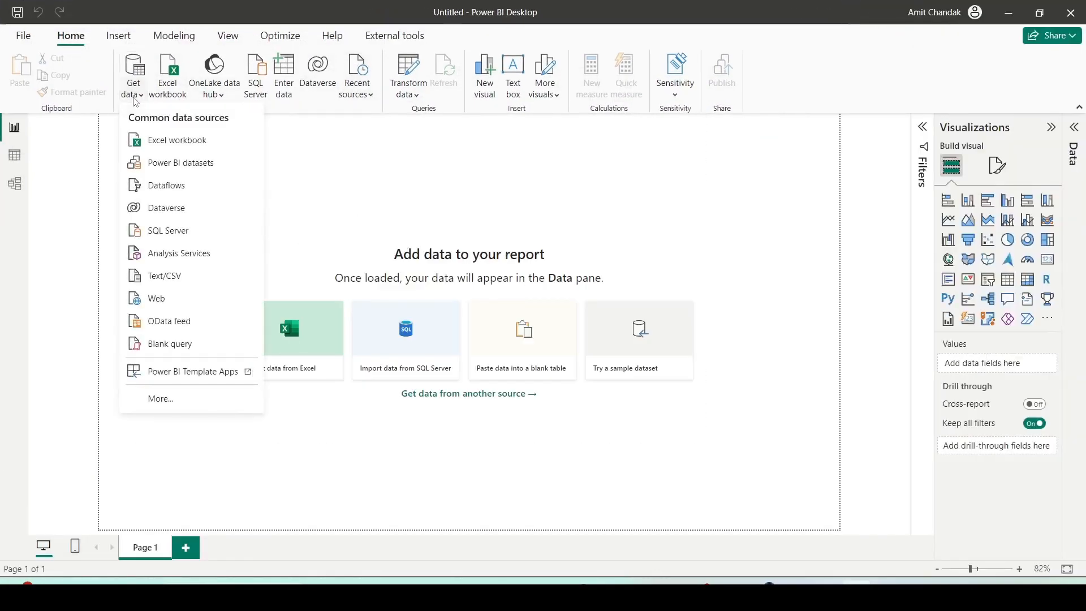
{"action": "left_click", "coordinate": [391, 168]}
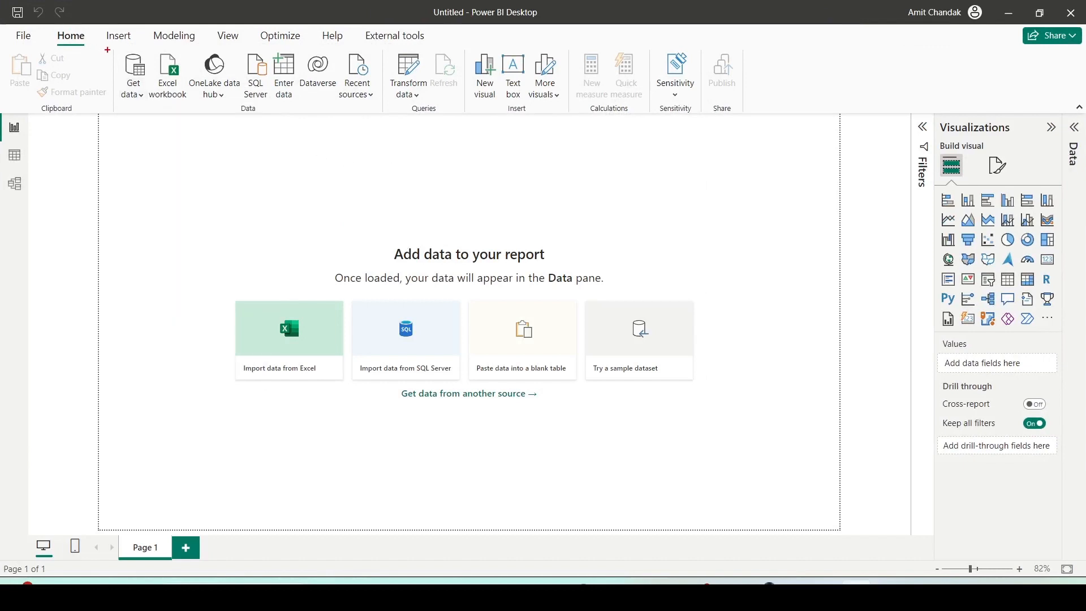
{"action": "mouse_move", "coordinate": [113, 50]}
{"action": "left_mouse_down"}
{"action": "mouse_move", "coordinate": [164, 112]}
{"action": "mouse_move", "coordinate": [150, 112]}
{"action": "left_mouse_up"}
Connect the blank report live to the DH2 Custom DS 2 dataset through the Microsoft Fabric source for Power BI datasets
{"action": "left_click", "coordinate": [134, 86]}
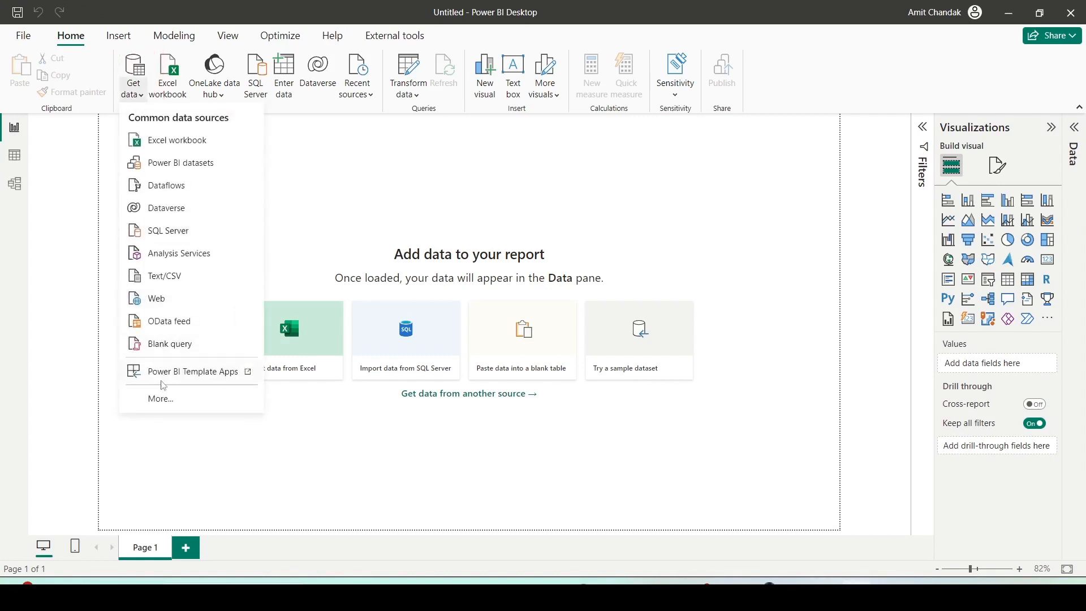
{"action": "left_click", "coordinate": [161, 399]}
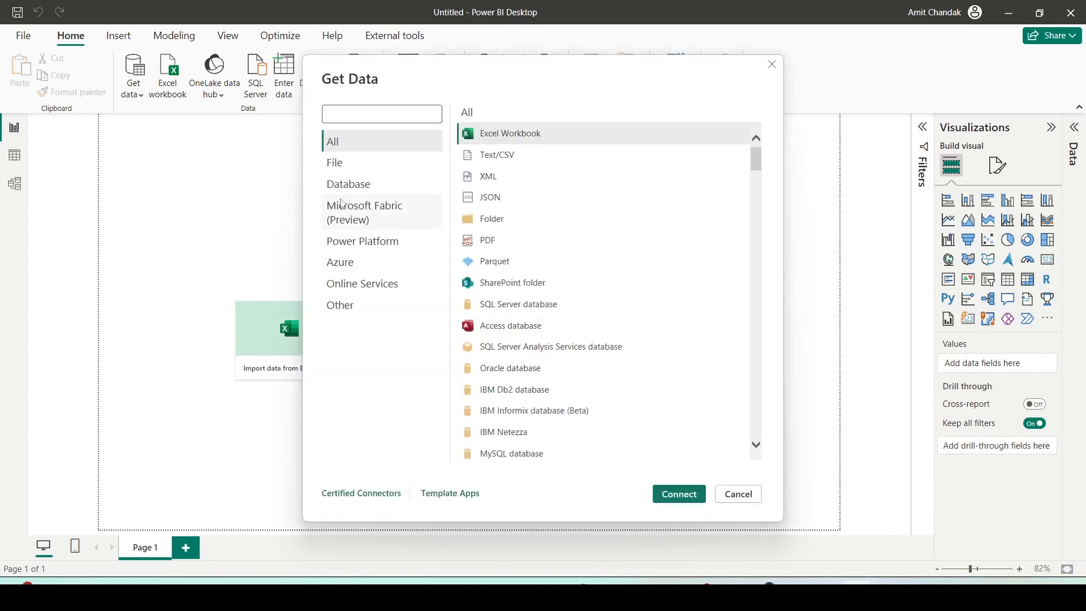
{"action": "left_click", "coordinate": [347, 218]}
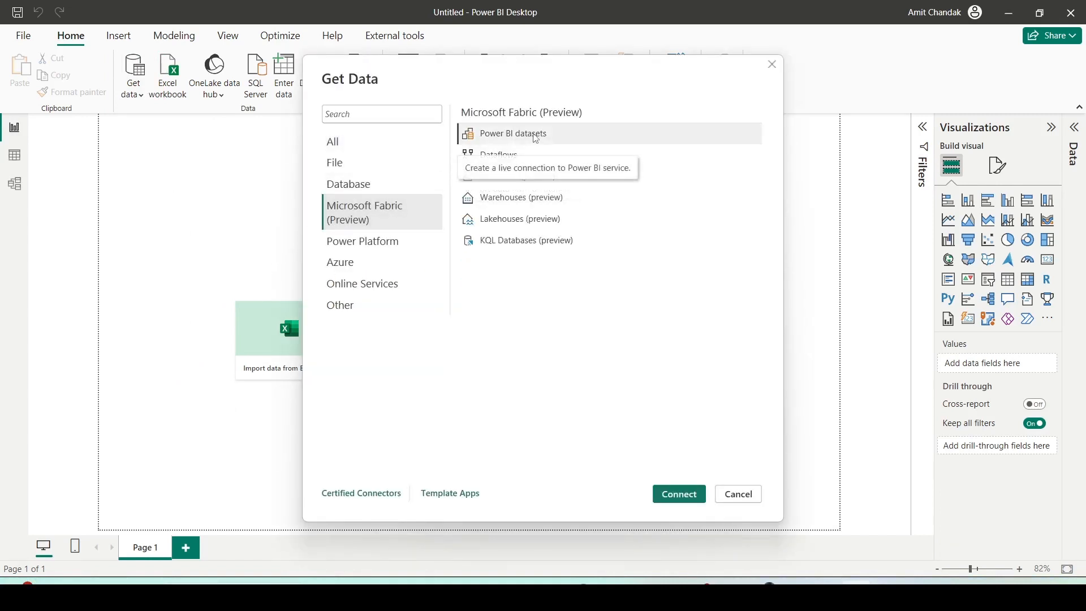
{"action": "left_click", "coordinate": [478, 135]}
{"action": "left_click", "coordinate": [681, 494]}
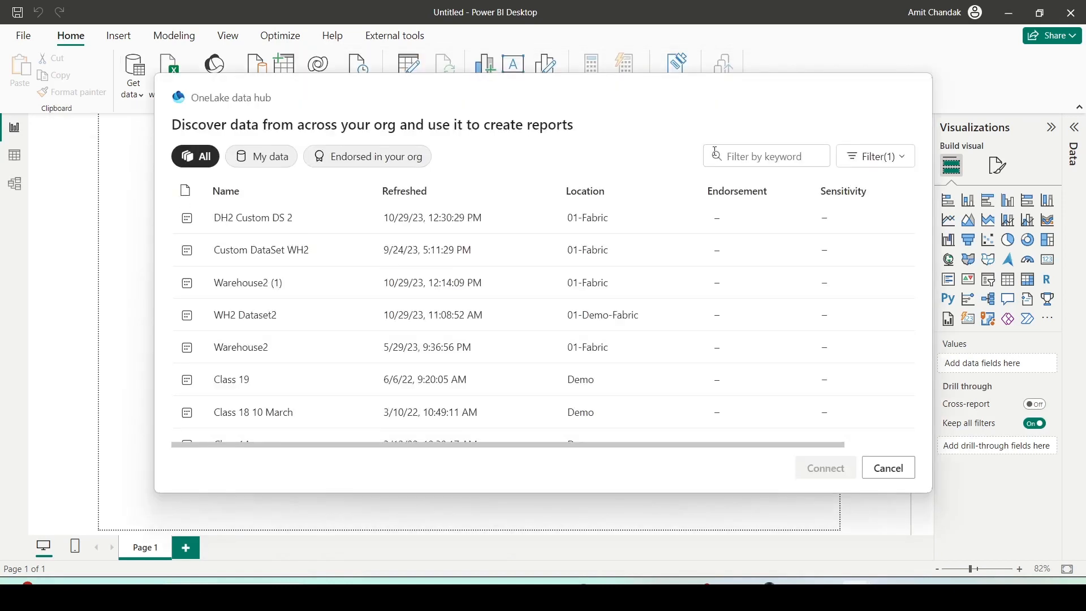
{"action": "left_click", "coordinate": [260, 221]}
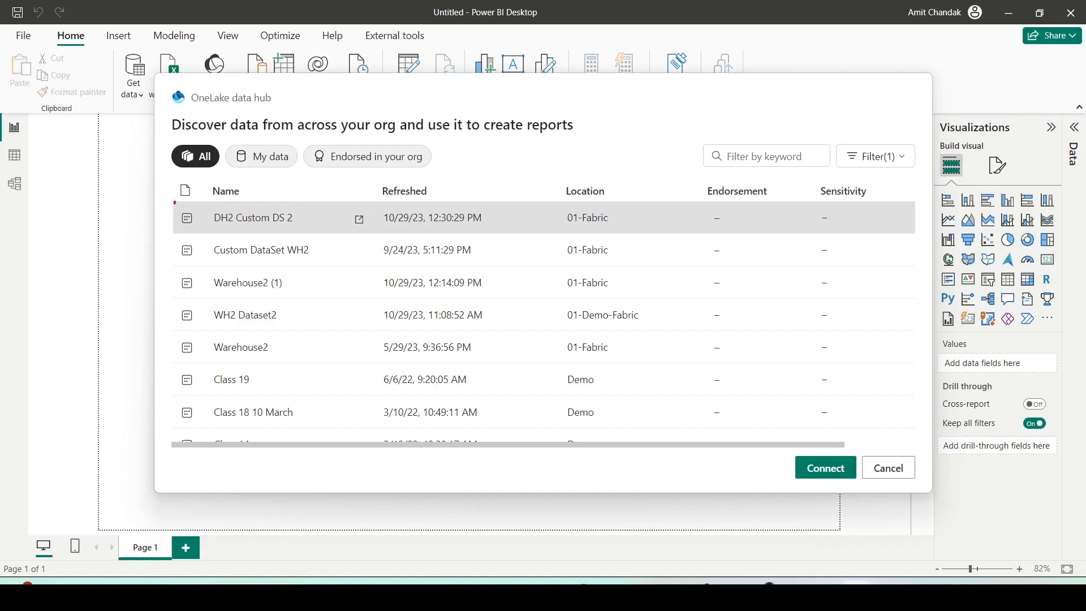
{"action": "left_click_drag", "start_coordinate": [174, 202], "coordinate": [324, 238]}
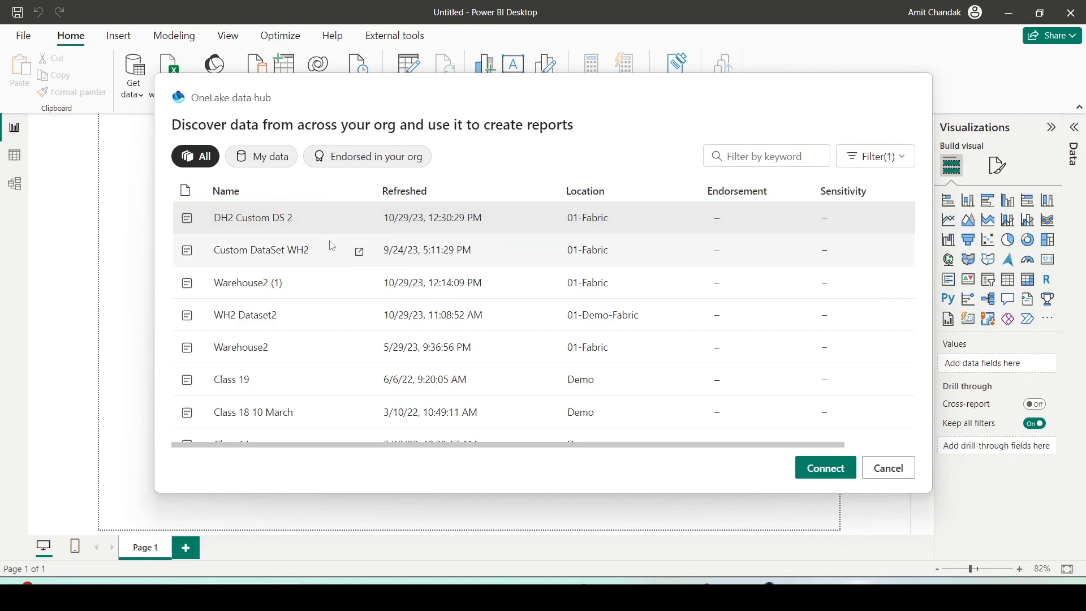
{"action": "left_click", "coordinate": [826, 468]}
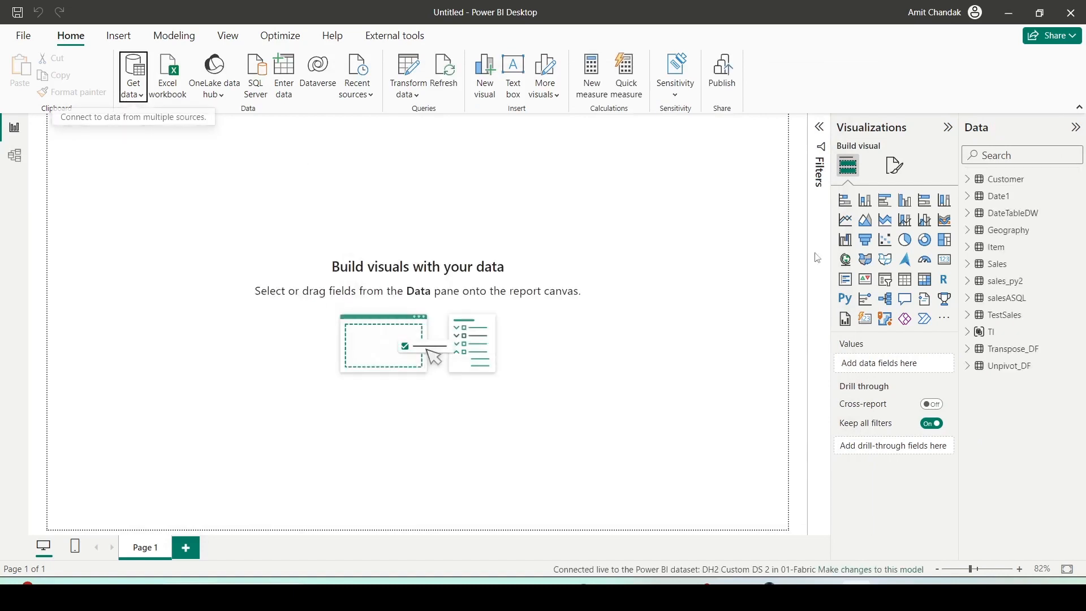
Place the TI table's Name field on the report page as a table and check the visual's error details
{"action": "left_click", "coordinate": [968, 333]}
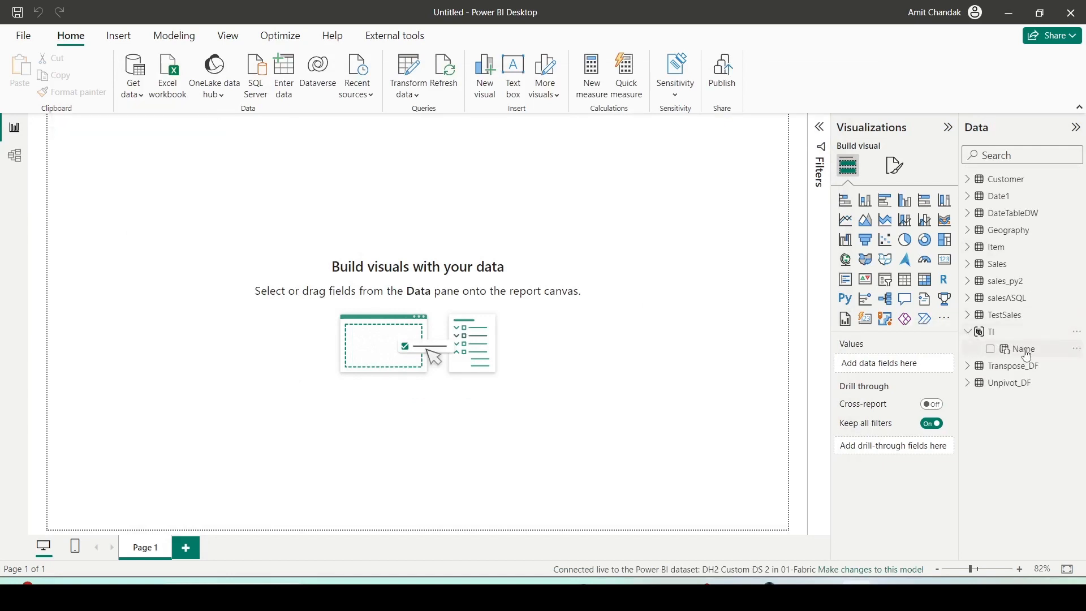
{"action": "left_click_drag", "start_coordinate": [1028, 356], "coordinate": [691, 170]}
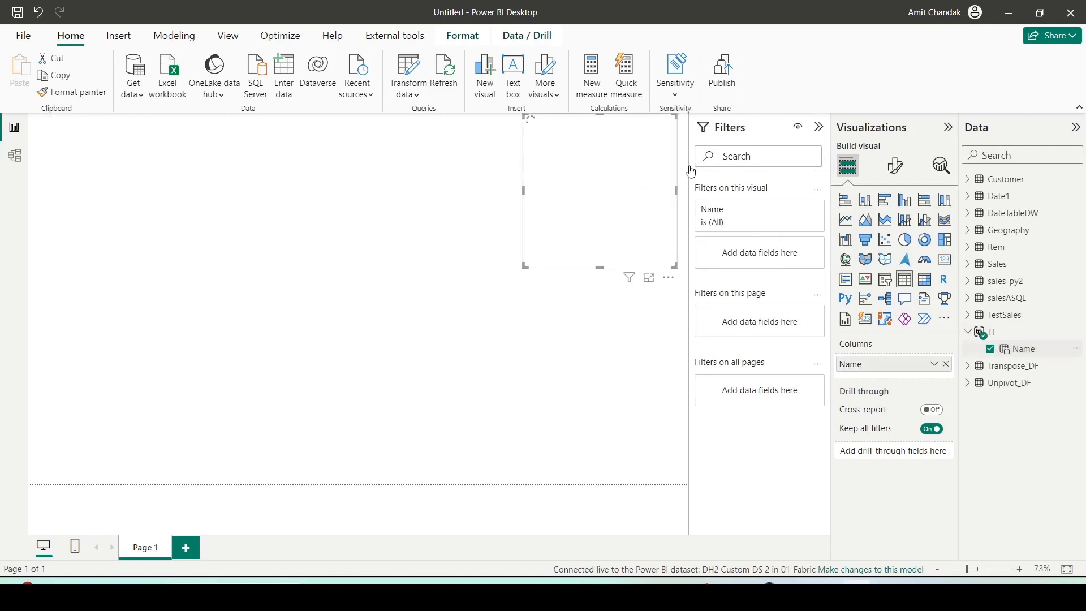
{"action": "left_click", "coordinate": [634, 199]}
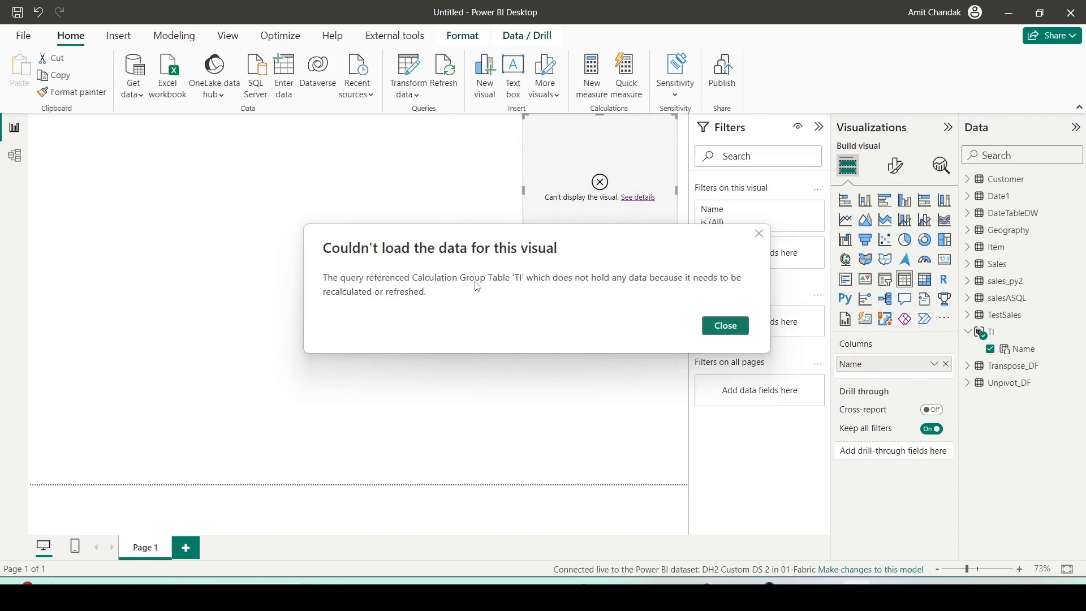
{"action": "left_click", "coordinate": [726, 327]}
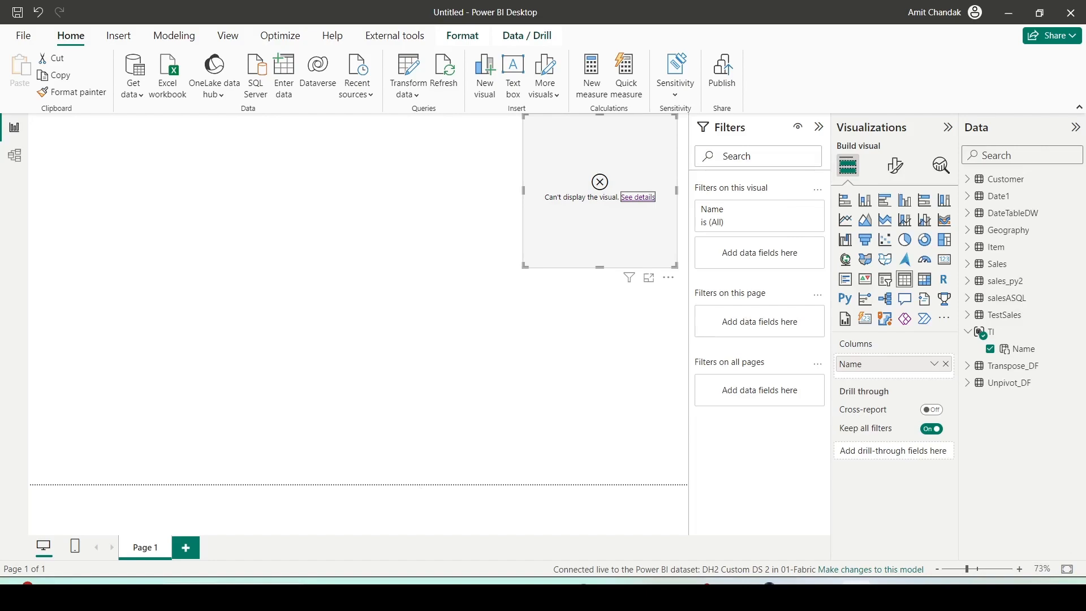
Switch to Power BI in the browser, filter the 01-Fabric workspace by the Dataset type and refresh DH2 Custom DS 2
{"action": "key", "text": "alt+Tab"}
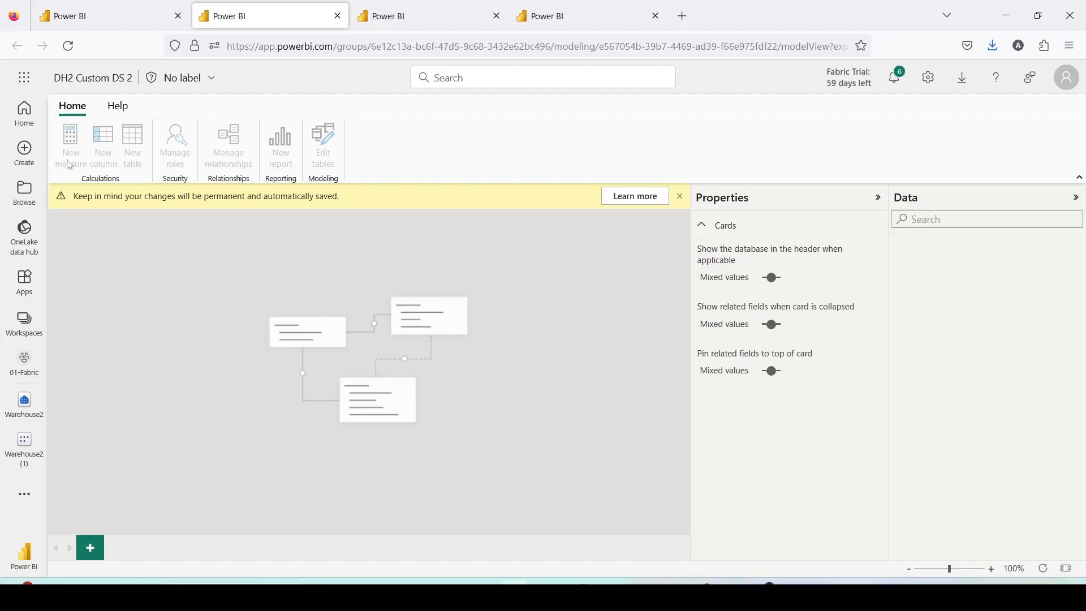
{"action": "left_click", "coordinate": [437, 23]}
{"action": "left_click", "coordinate": [180, 20]}
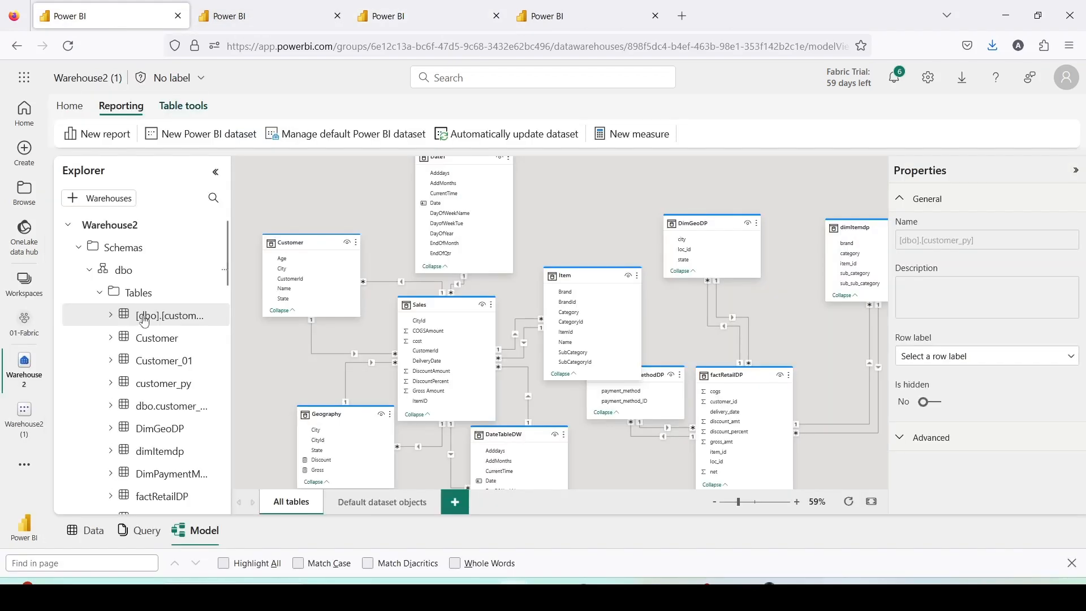
{"action": "left_click", "coordinate": [25, 324]}
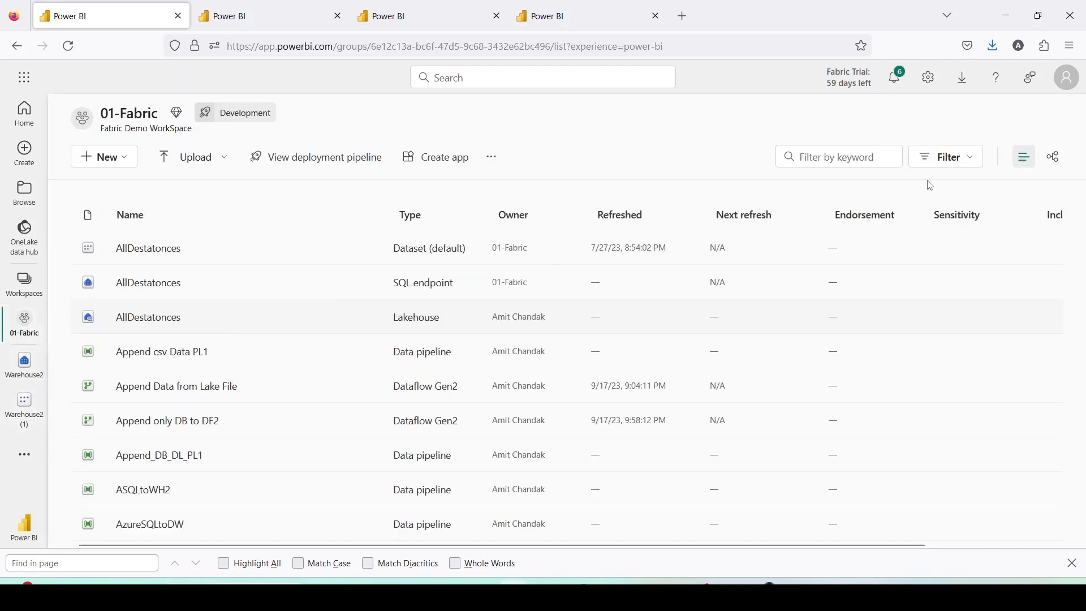
{"action": "left_click", "coordinate": [938, 165]}
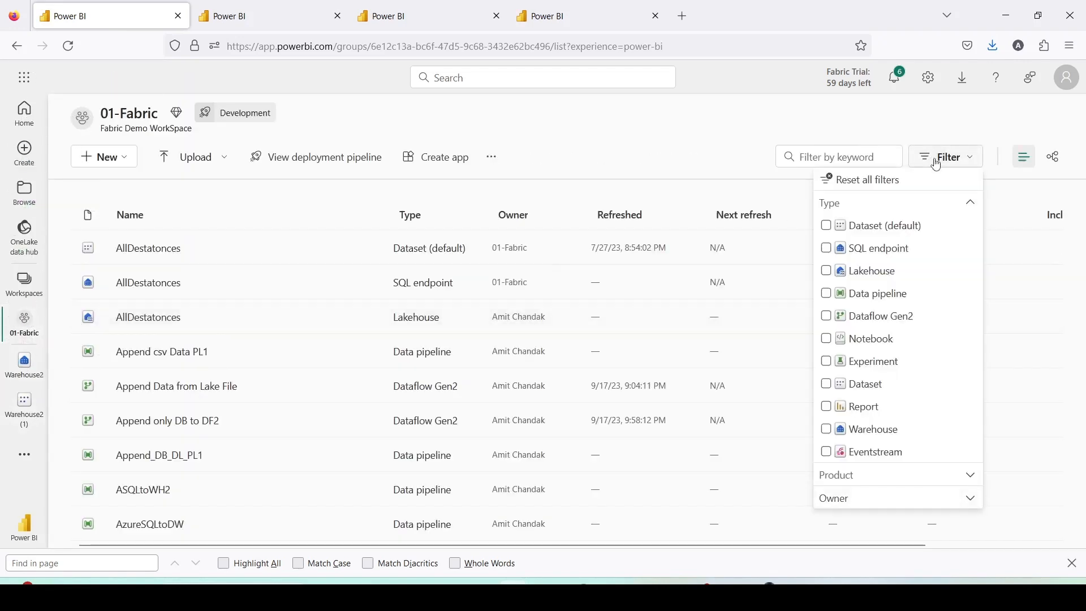
{"action": "left_click", "coordinate": [827, 386]}
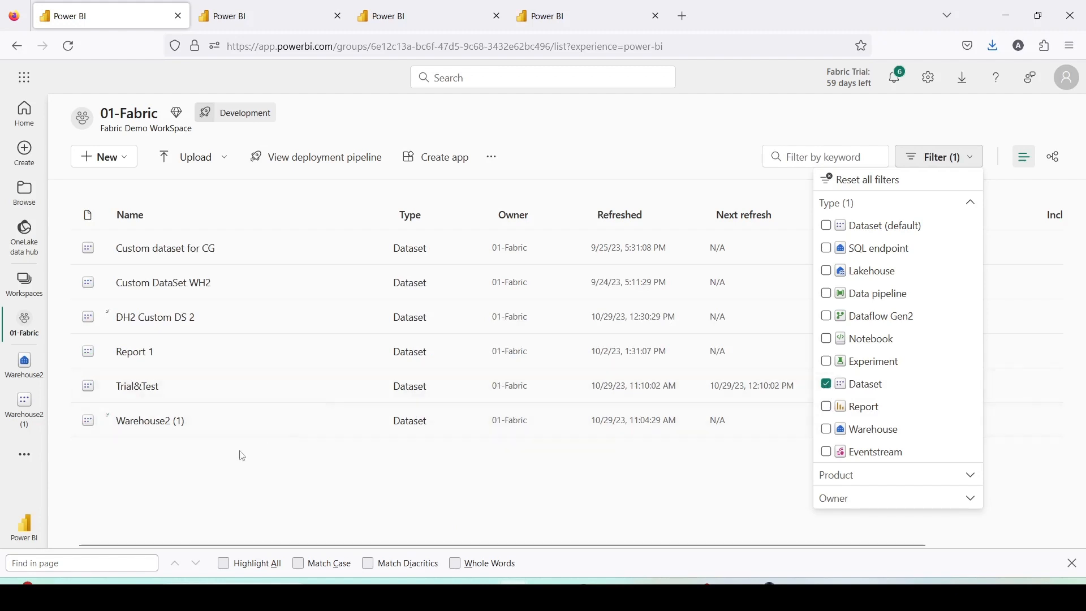
{"action": "left_click", "coordinate": [182, 457]}
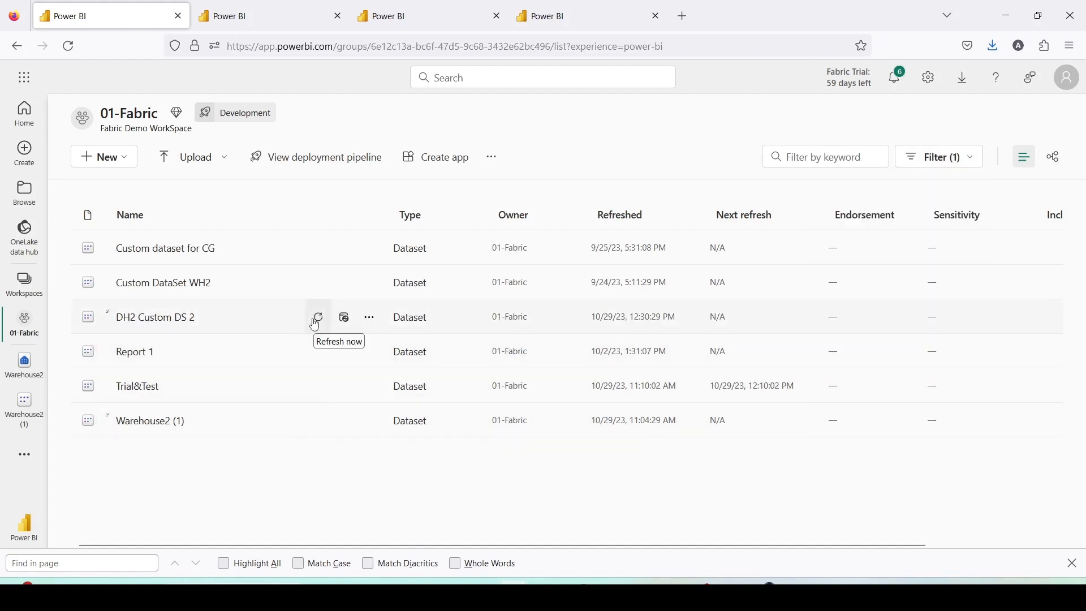
{"action": "left_click", "coordinate": [317, 323]}
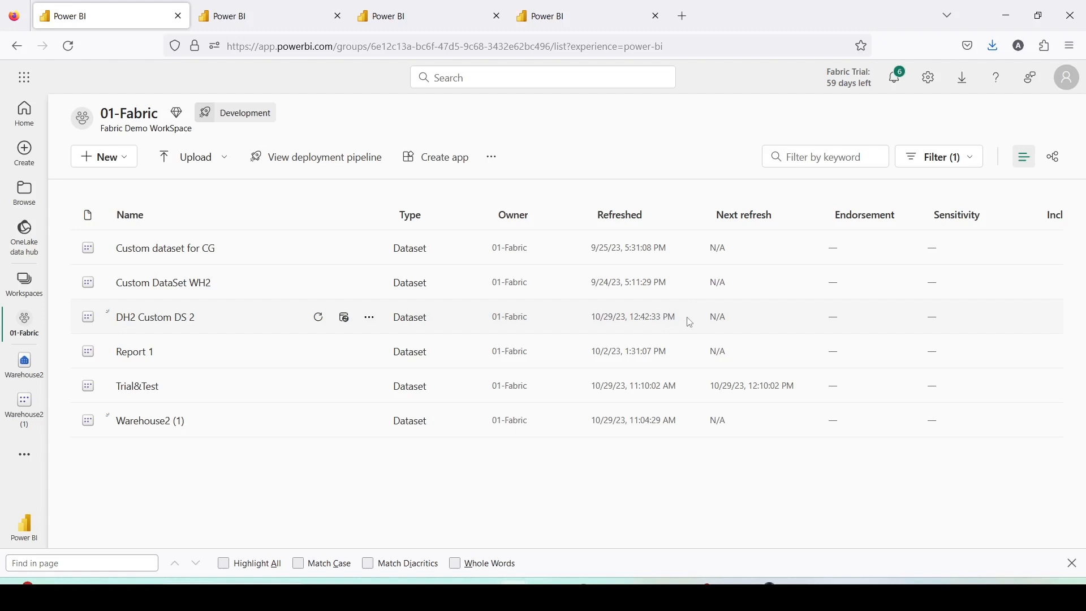
Open the details page of DH2 Custom DS 2 and check its refresh history
{"action": "left_click", "coordinate": [369, 318]}
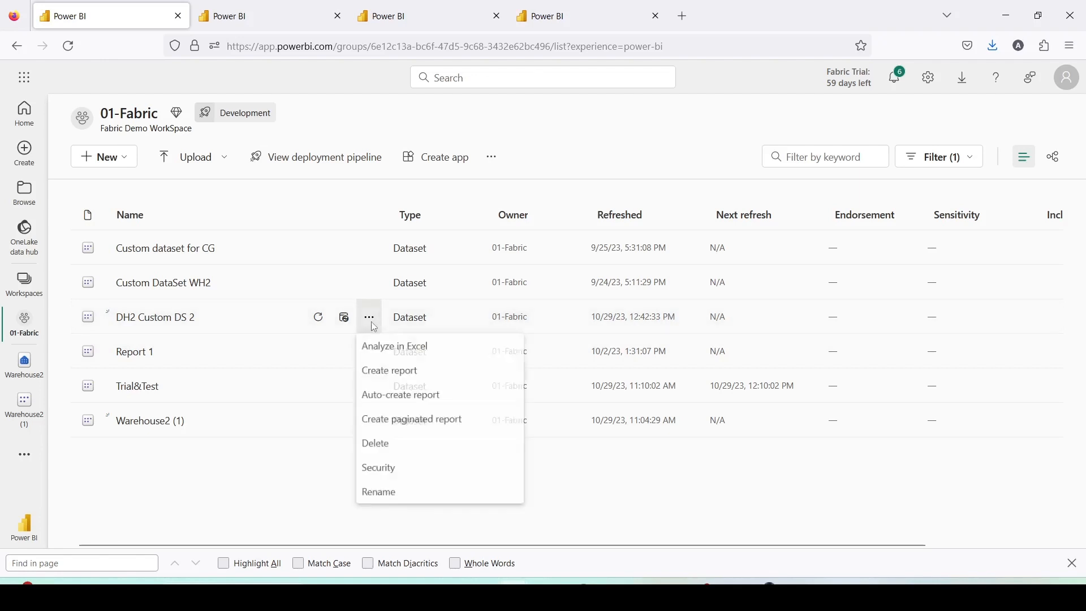
{"action": "left_click", "coordinate": [162, 317]}
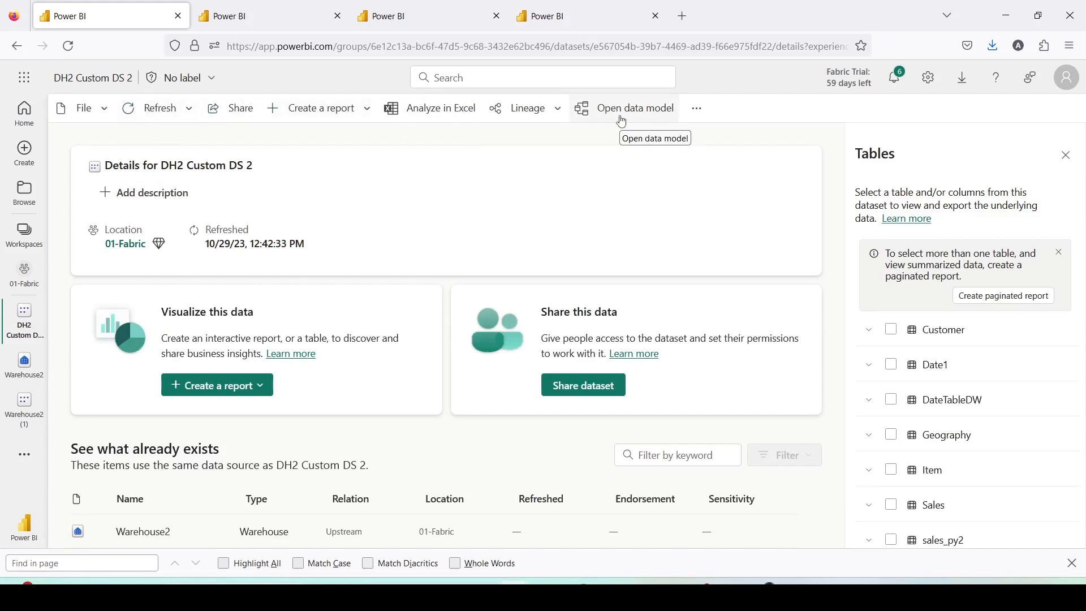
{"action": "left_click", "coordinate": [176, 115]}
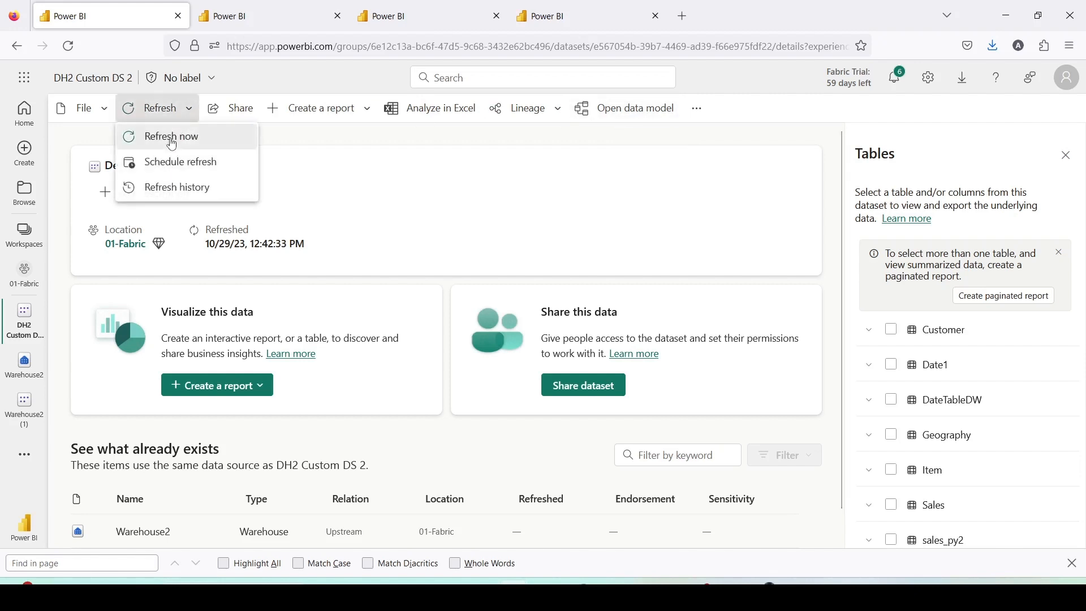
{"action": "left_click", "coordinate": [164, 189]}
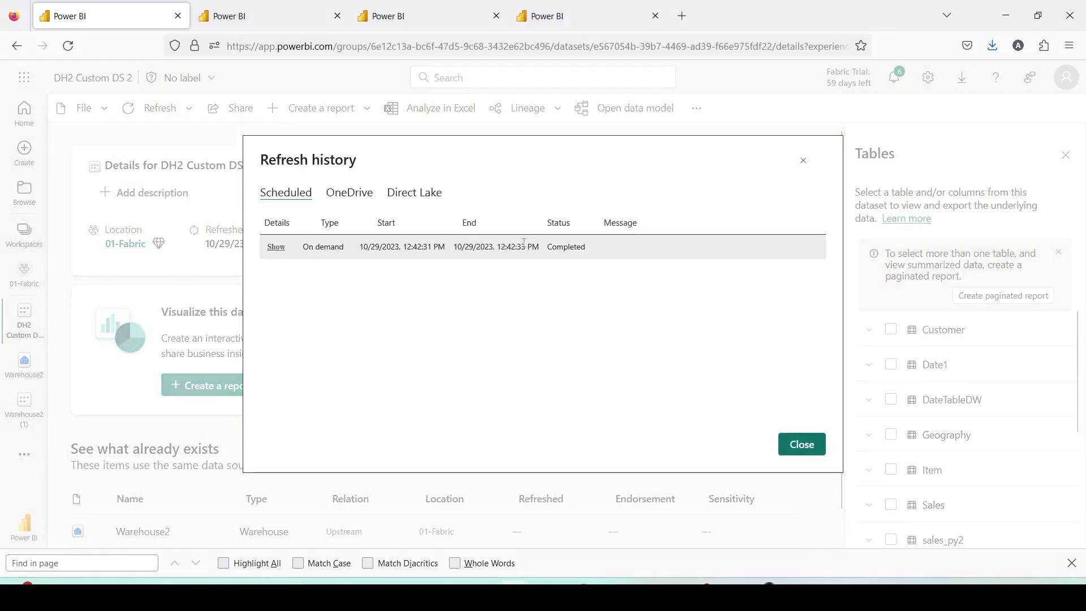
Close the refresh history, switch to the Power BI Desktop report and refresh its data
{"action": "left_click", "coordinate": [803, 161]}
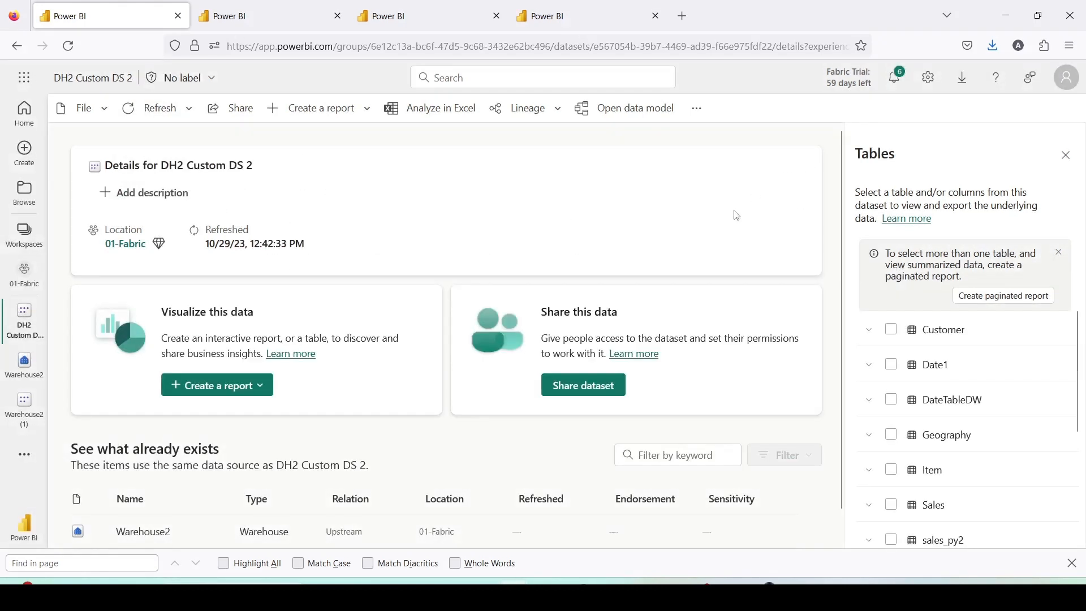
{"action": "left_click", "coordinate": [360, 115]}
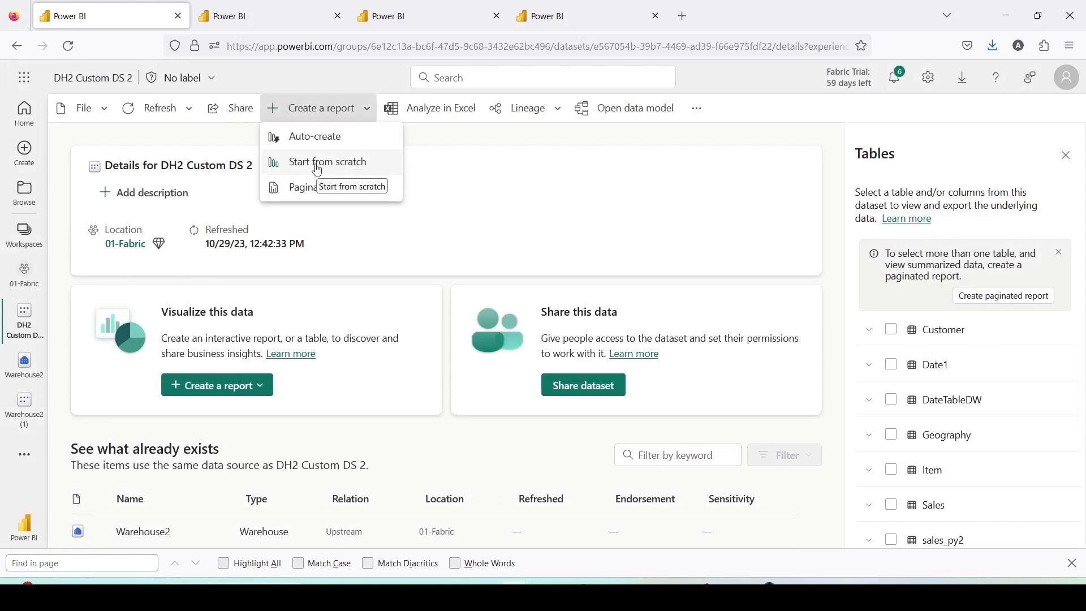
{"action": "left_click", "coordinate": [477, 146]}
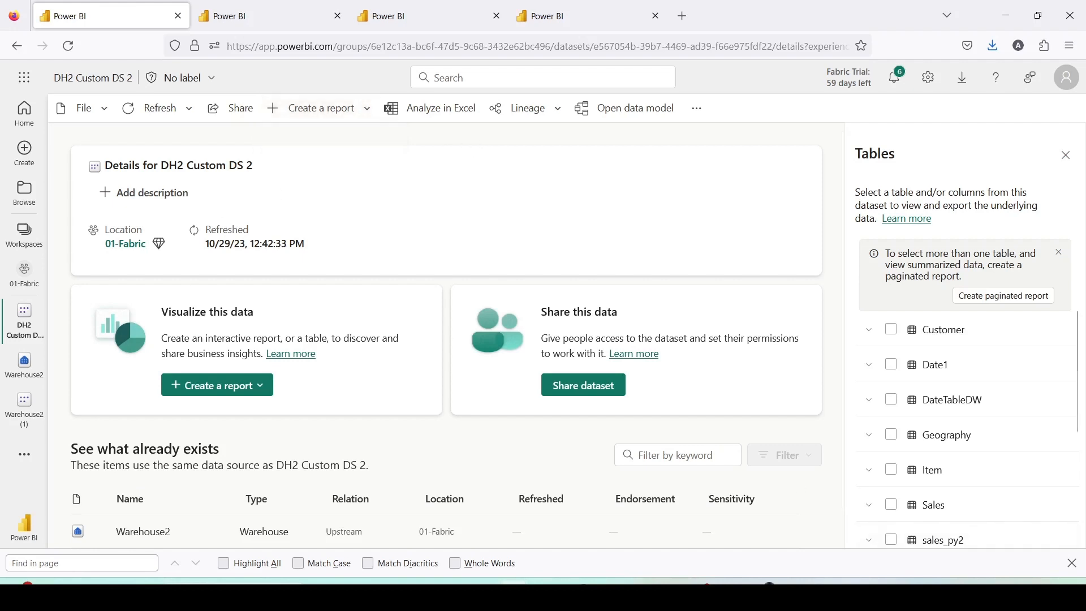
{"action": "left_click", "coordinate": [857, 597]}
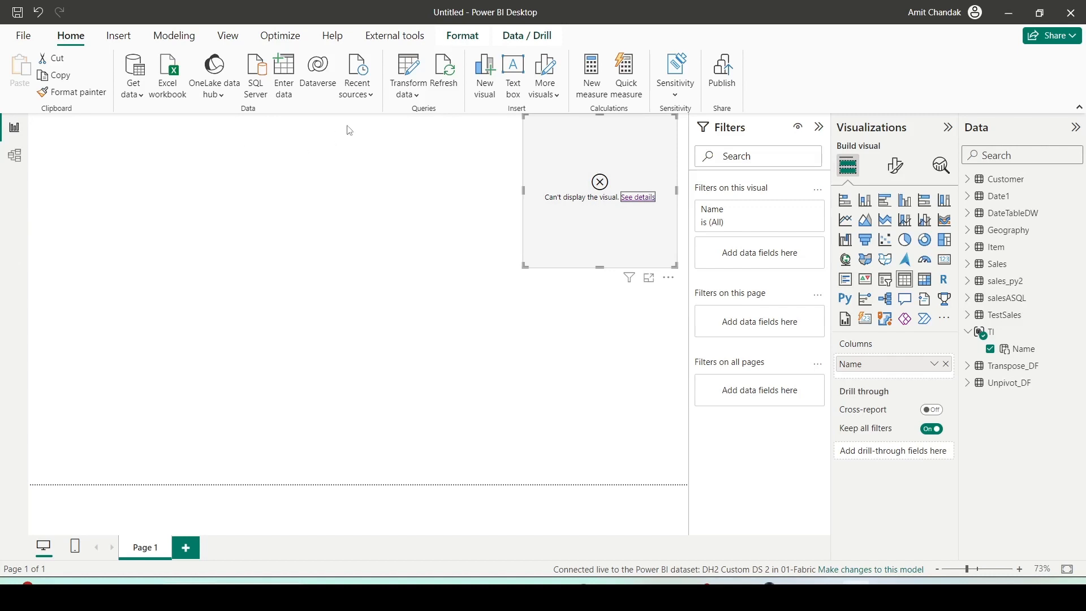
{"action": "left_click", "coordinate": [450, 74]}
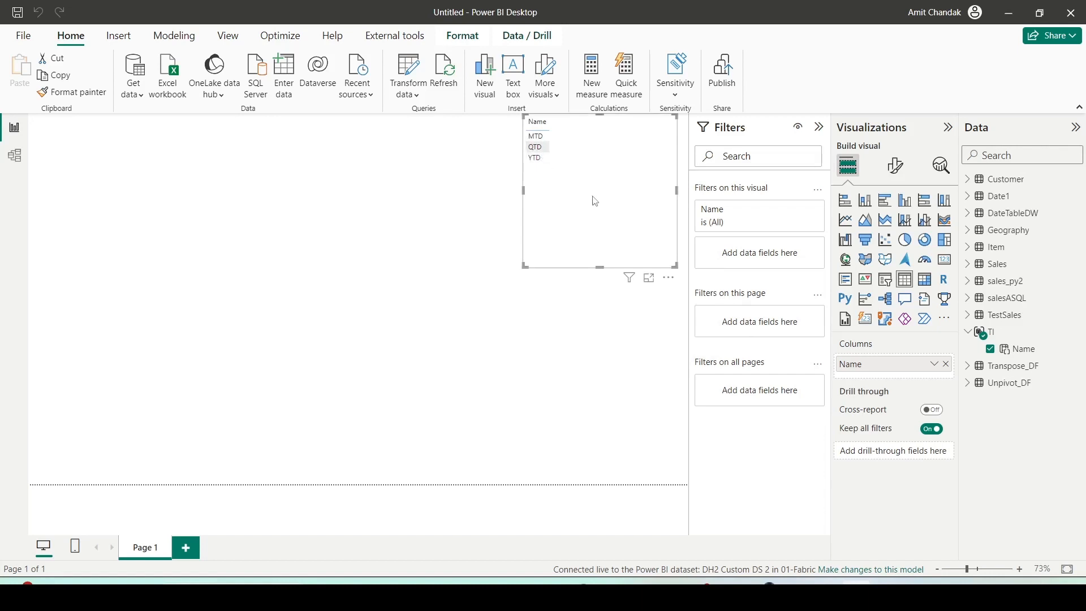
Move and enlarge the Name table on the page and convert it to a matrix with Name on the columns
{"action": "left_click_drag", "start_coordinate": [592, 237], "coordinate": [526, 433]}
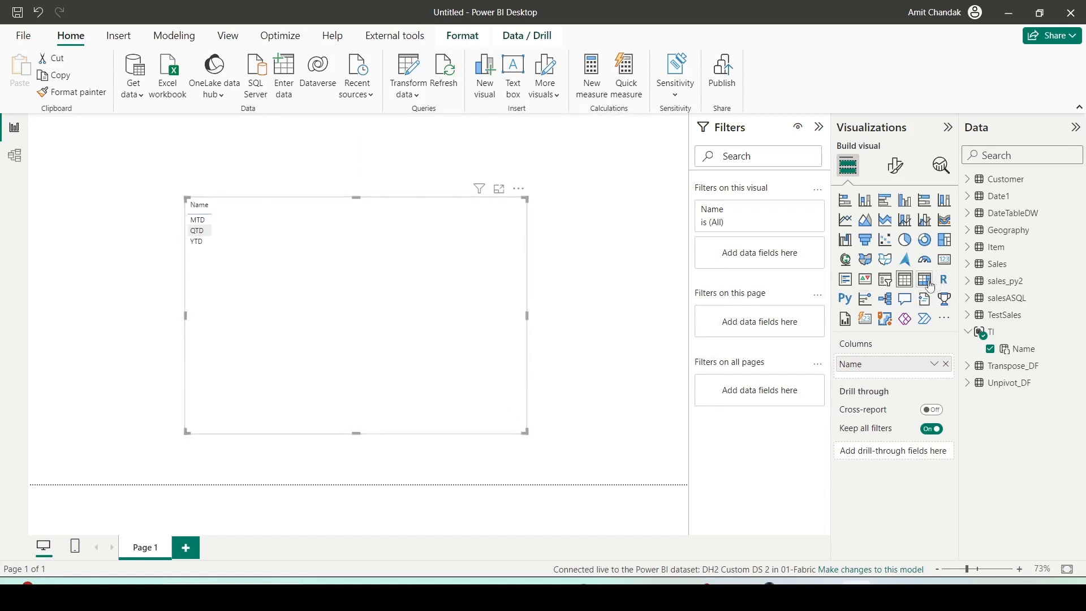
{"action": "left_click", "coordinate": [929, 287]}
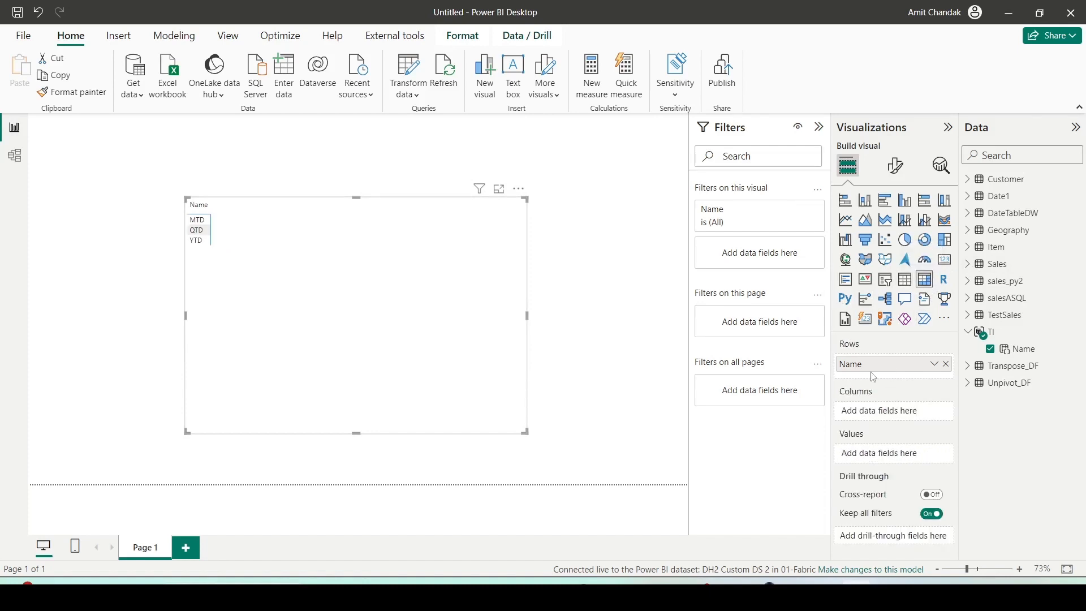
{"action": "left_click_drag", "start_coordinate": [871, 365], "coordinate": [868, 415]}
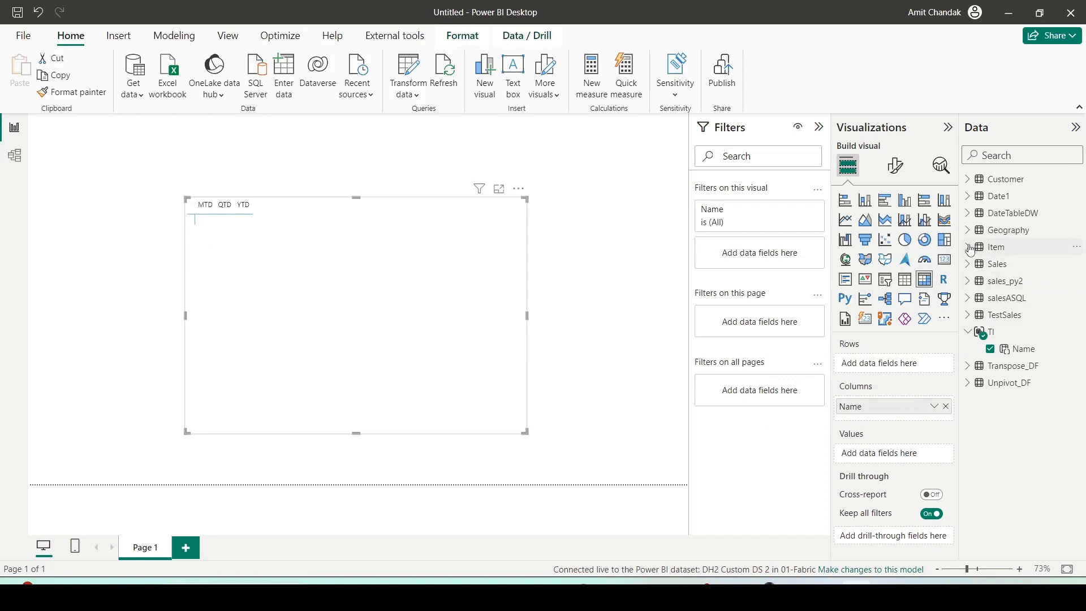
Add the MonthYearSort field of the Date1 table to the matrix rows
{"action": "left_click", "coordinate": [969, 196]}
{"action": "scroll", "coordinate": [1030, 347], "scroll_direction": "down", "scroll_amount": 10}
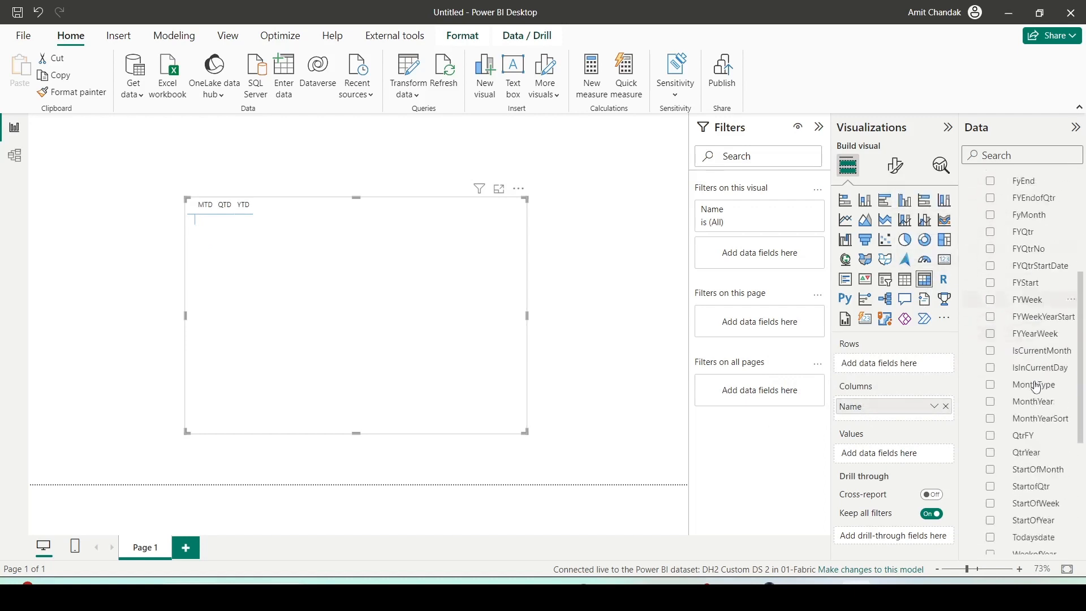
{"action": "scroll", "coordinate": [1036, 388], "scroll_direction": "down", "scroll_amount": 1}
{"action": "left_click_drag", "start_coordinate": [1036, 383], "coordinate": [905, 367]}
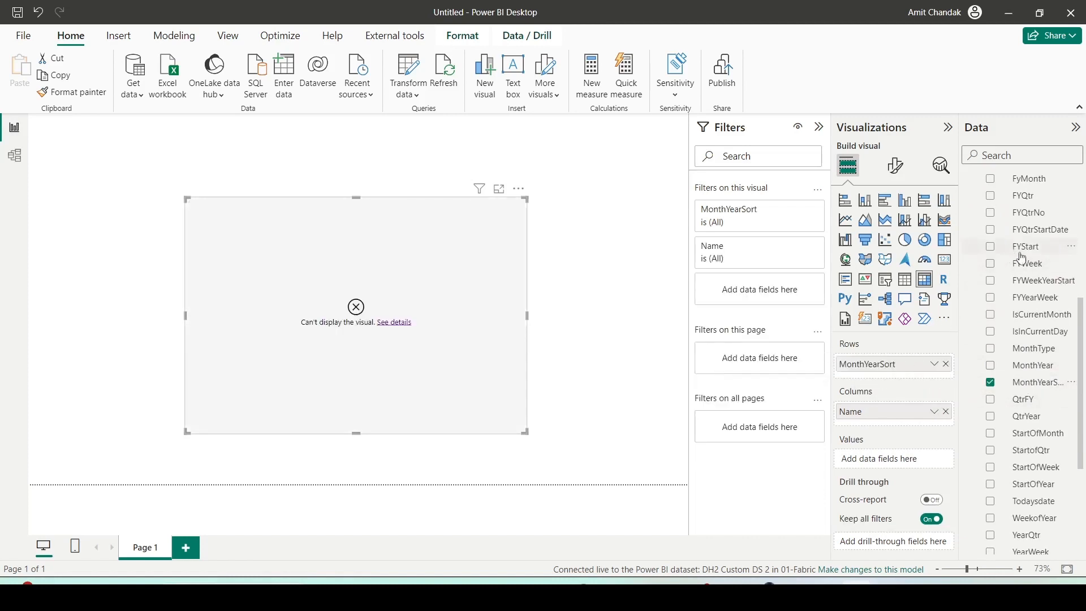
Add the Net measure of the Sales table to the matrix values
{"action": "scroll", "coordinate": [1021, 259], "scroll_direction": "up", "scroll_amount": 5}
{"action": "scroll", "coordinate": [1025, 318], "scroll_direction": "down", "scroll_amount": 6}
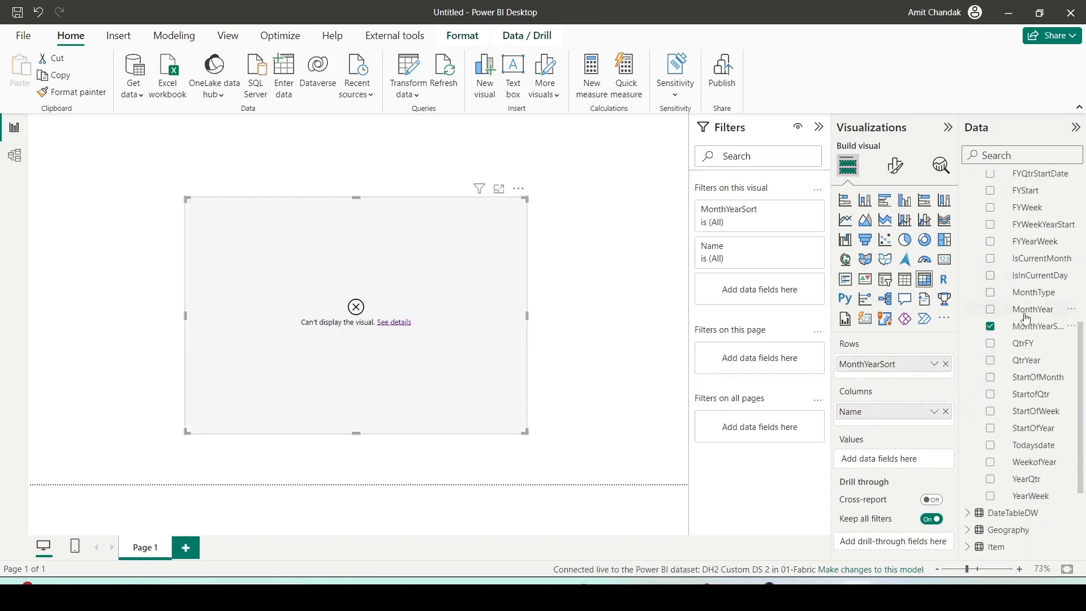
{"action": "scroll", "coordinate": [1027, 318], "scroll_direction": "down", "scroll_amount": 4}
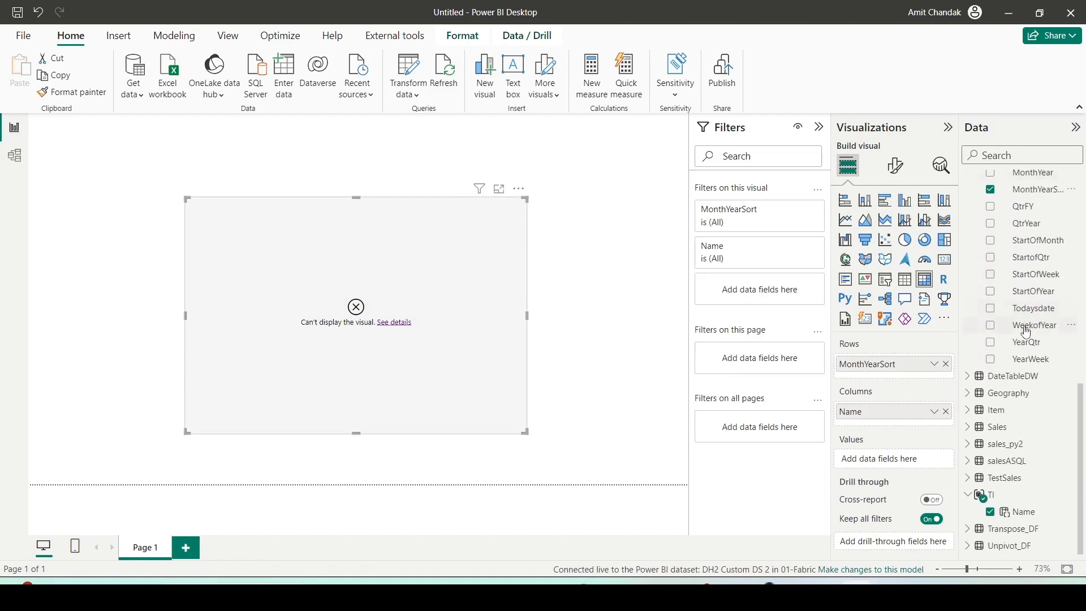
{"action": "left_click", "coordinate": [968, 428]}
{"action": "scroll", "coordinate": [1026, 421], "scroll_direction": "down", "scroll_amount": 3}
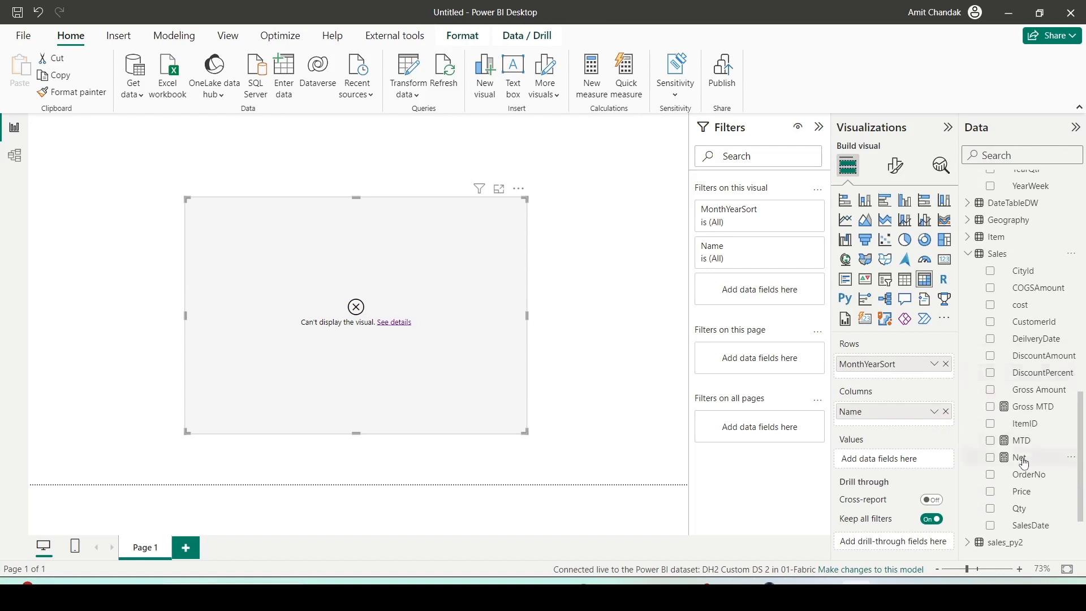
{"action": "left_click_drag", "start_coordinate": [1023, 459], "coordinate": [887, 459]}
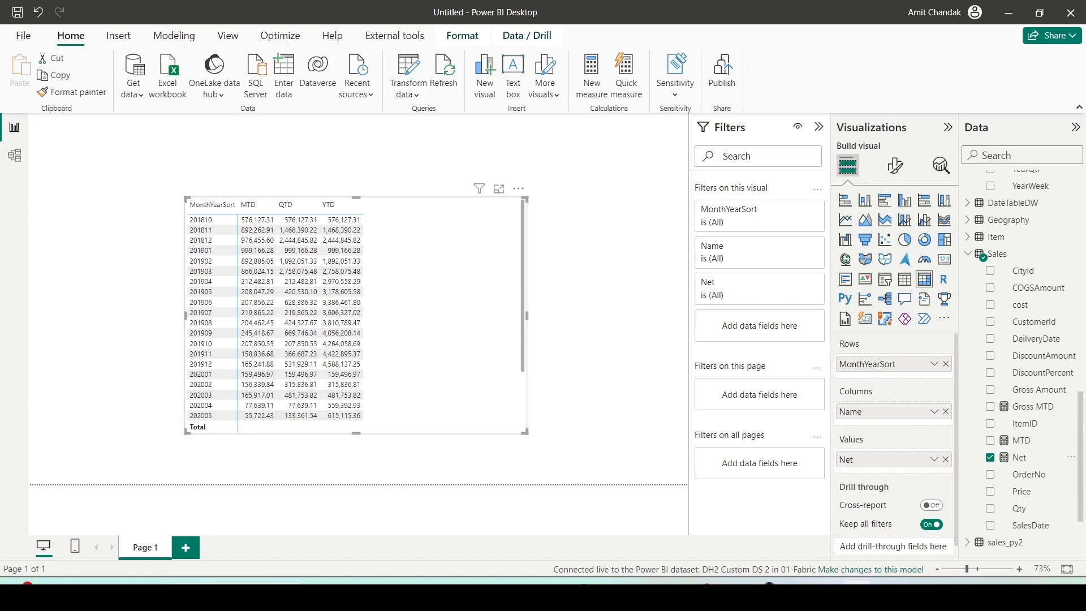
Switch to Tabular Editor and create a new measure named COGS in the Sales table
{"action": "key", "text": "alt+Tab"}
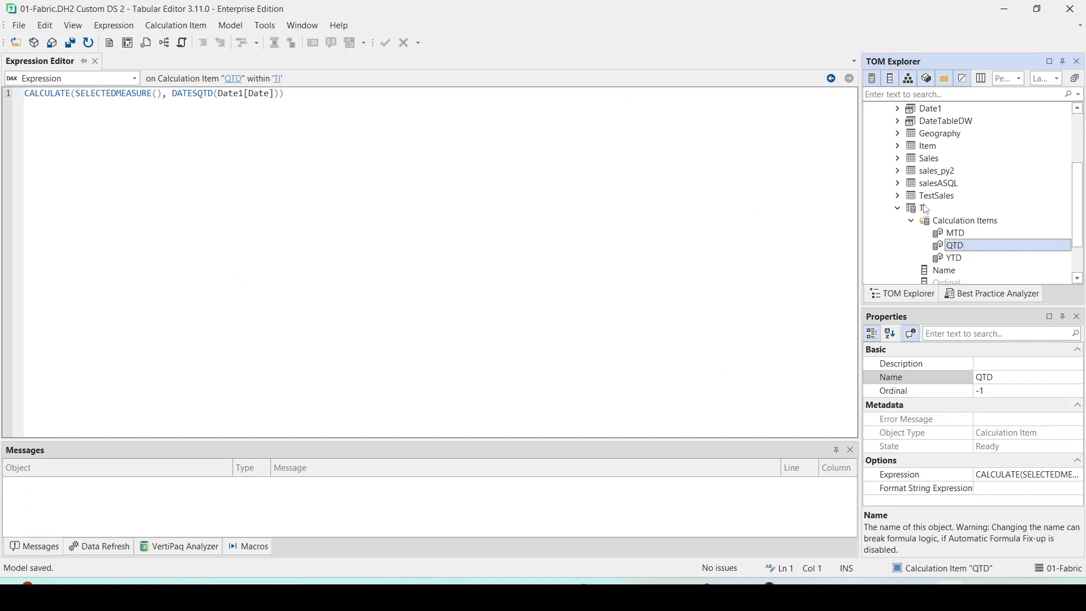
{"action": "scroll", "coordinate": [924, 209], "scroll_direction": "down", "scroll_amount": 2}
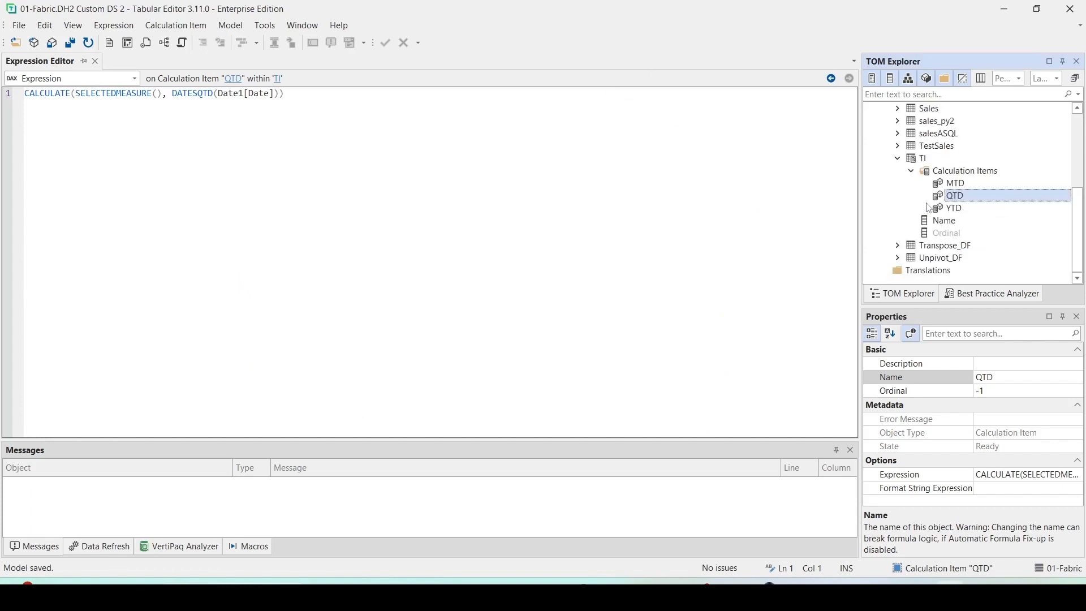
{"action": "scroll", "coordinate": [932, 210], "scroll_direction": "up", "scroll_amount": 2}
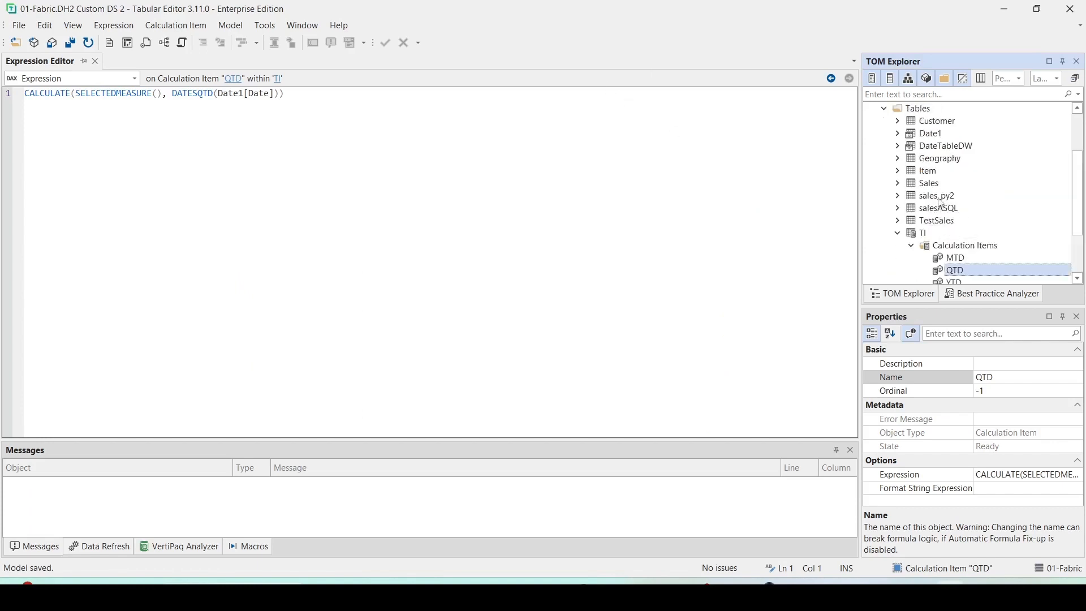
{"action": "left_click", "coordinate": [934, 185]}
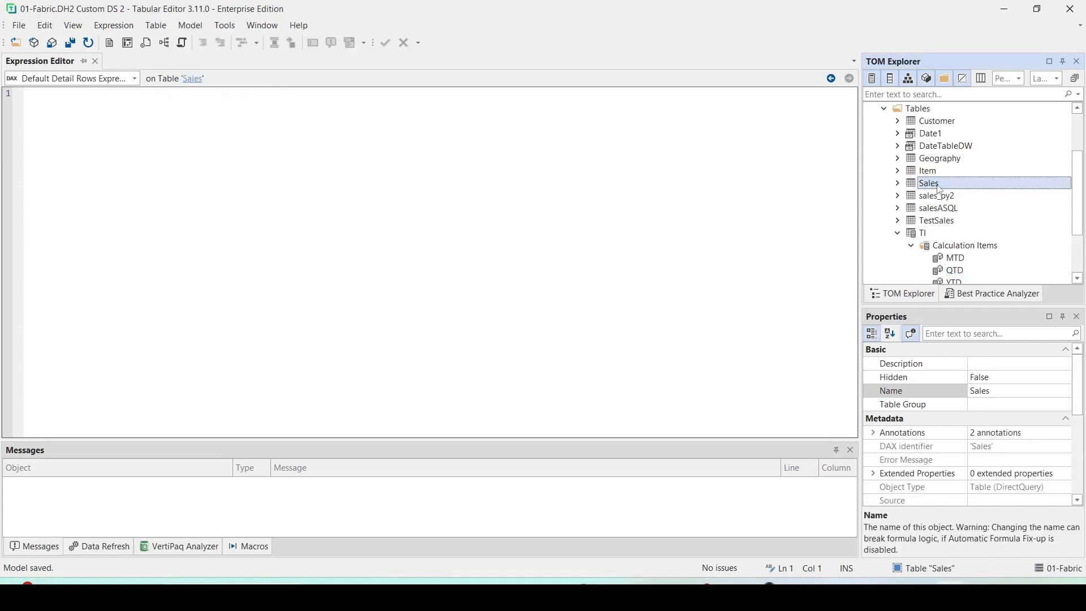
{"action": "right_click", "coordinate": [934, 185]}
{"action": "mouse_move", "coordinate": [971, 248]}
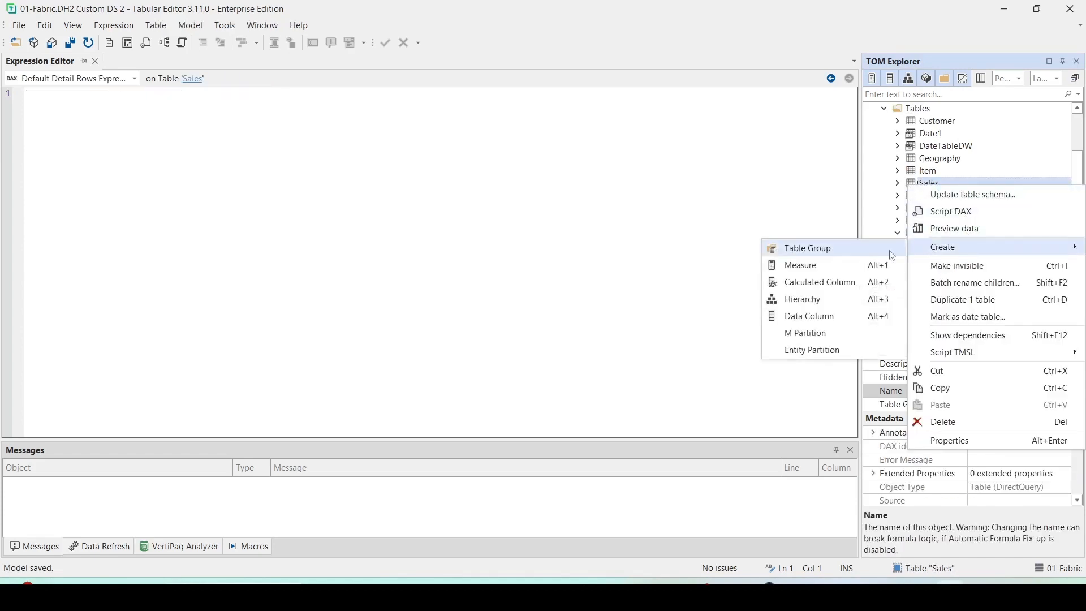
{"action": "left_click", "coordinate": [820, 266]}
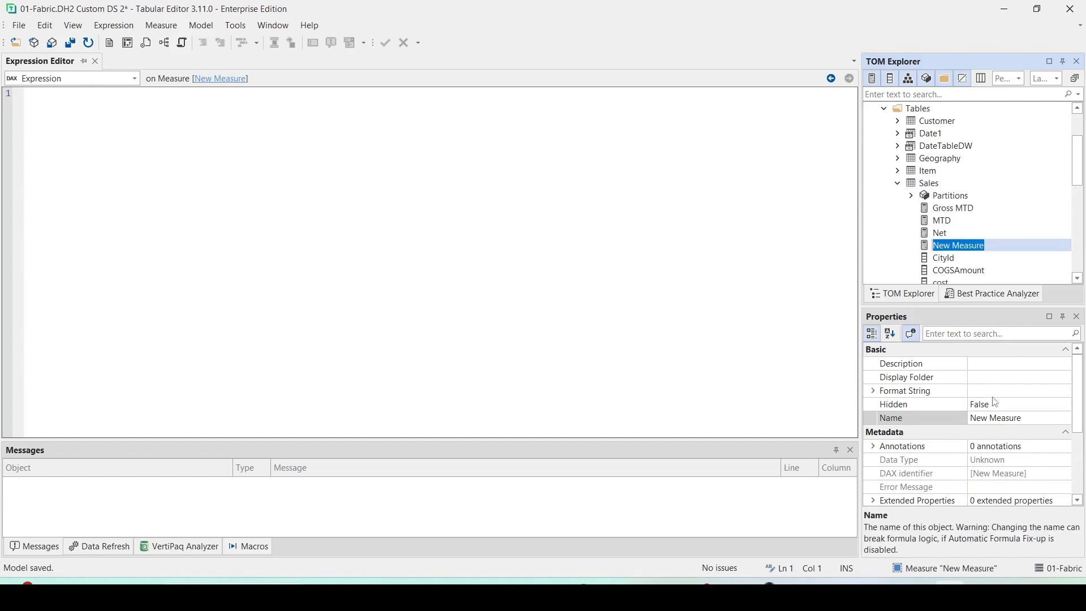
{"action": "double_click", "coordinate": [1007, 418]}
{"action": "left_click_drag", "start_coordinate": [1047, 418], "coordinate": [953, 407]}
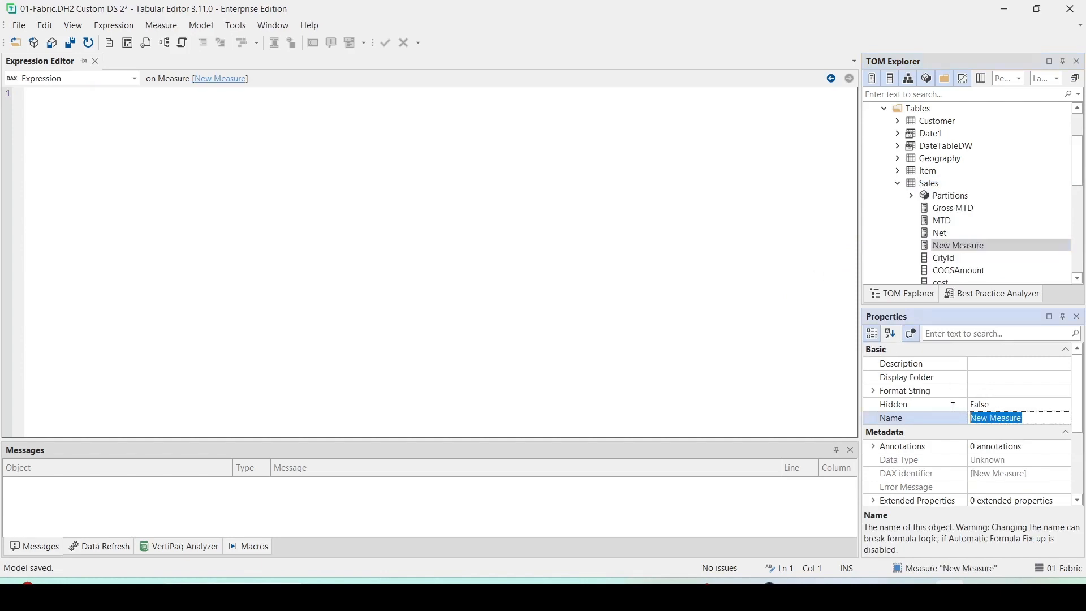
{"action": "type", "text": "COGS"}
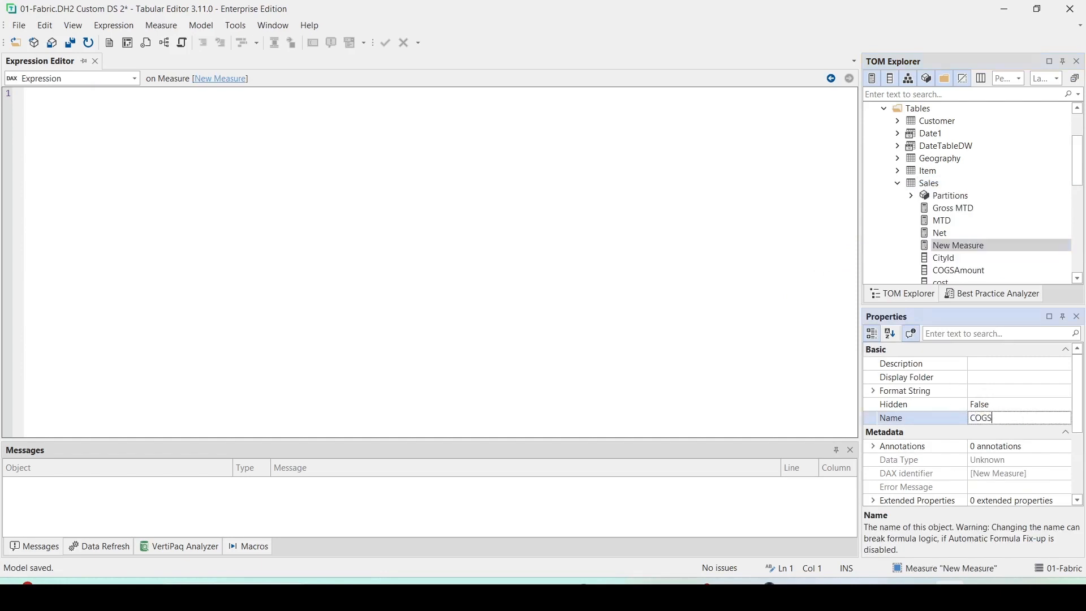
Define the COGS measure as SUM(Sales[COGSAmount]) and accept the expression
{"action": "left_click", "coordinate": [213, 170]}
{"action": "type", "text": "S"}
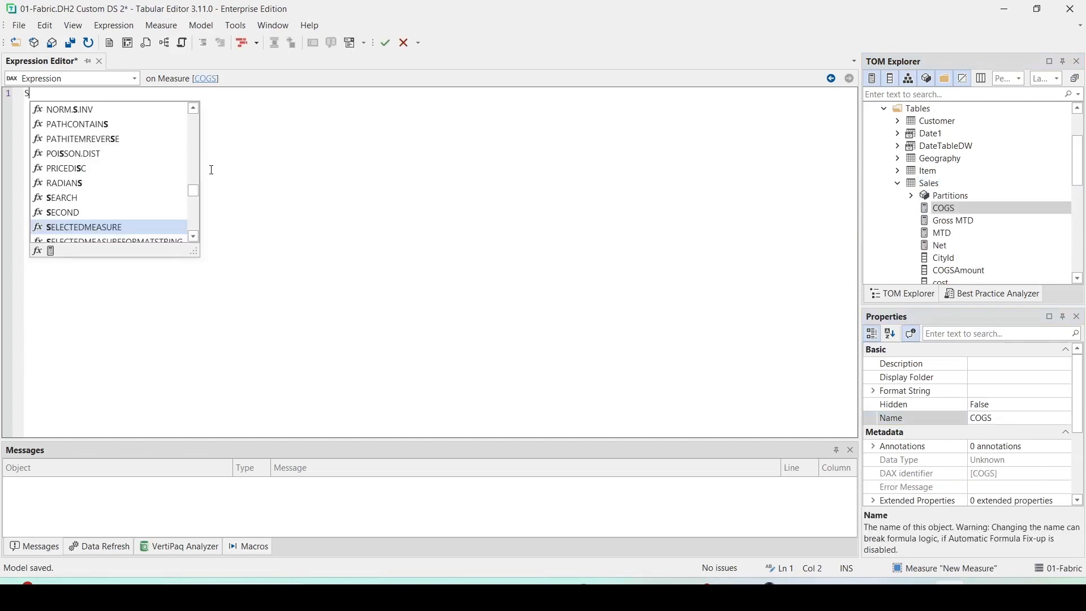
{"action": "type", "text": "um(C"}
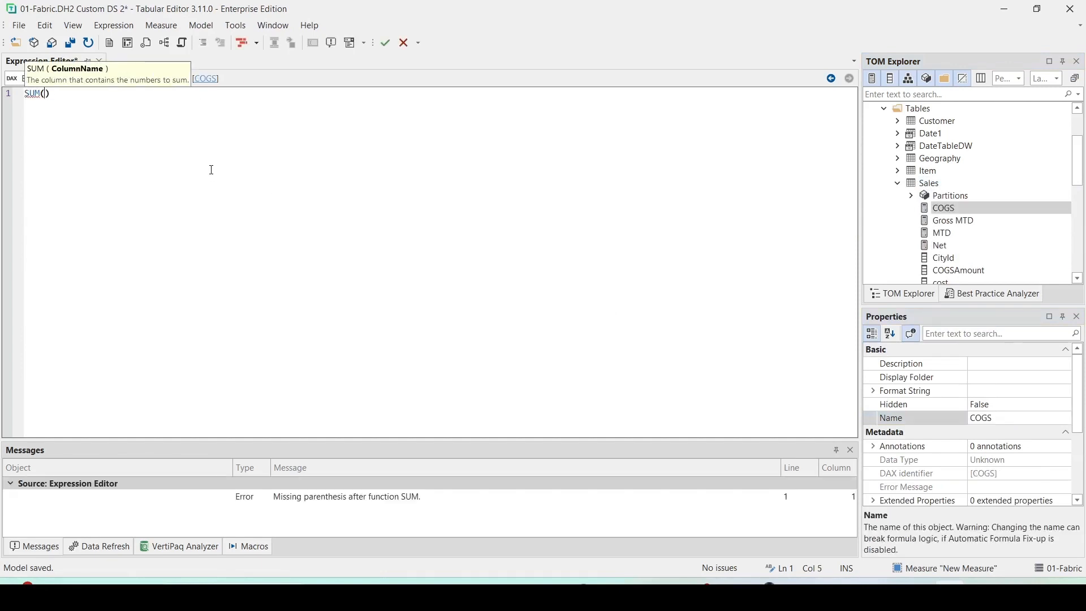
{"action": "type", "text": "ogs"}
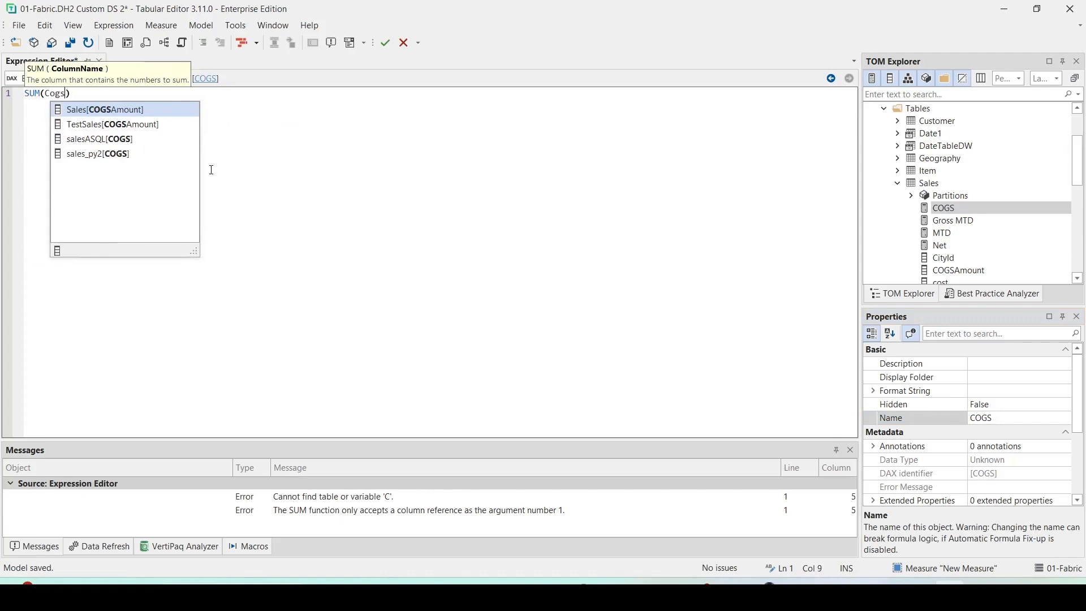
{"action": "key", "text": "Tab"}
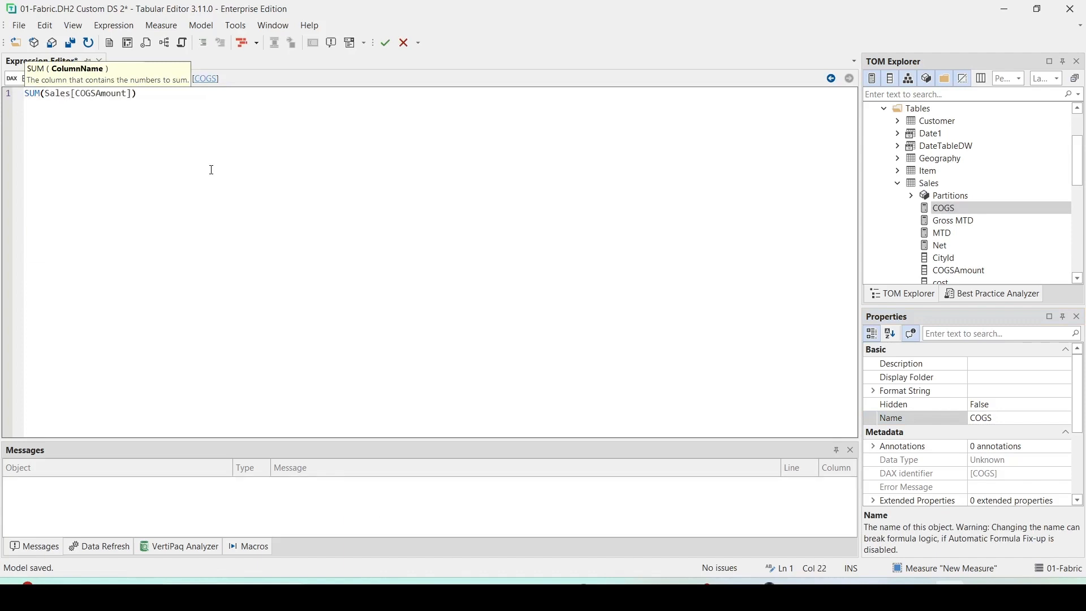
{"action": "left_click", "coordinate": [385, 43]}
Create another measure in the Sales table and name it GrossM
{"action": "right_click", "coordinate": [933, 183]}
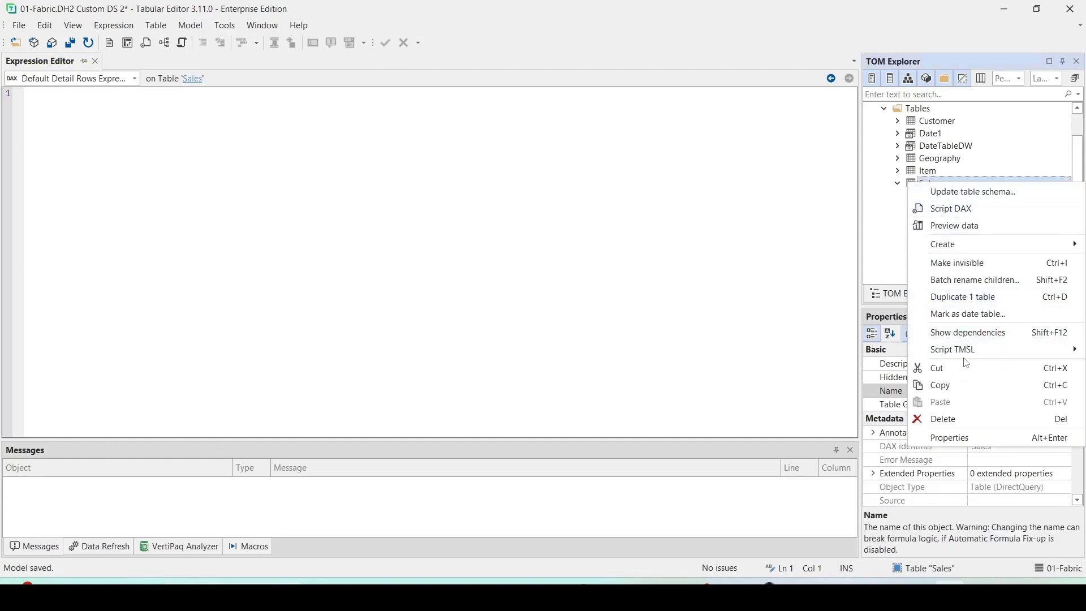
{"action": "mouse_move", "coordinate": [978, 248]}
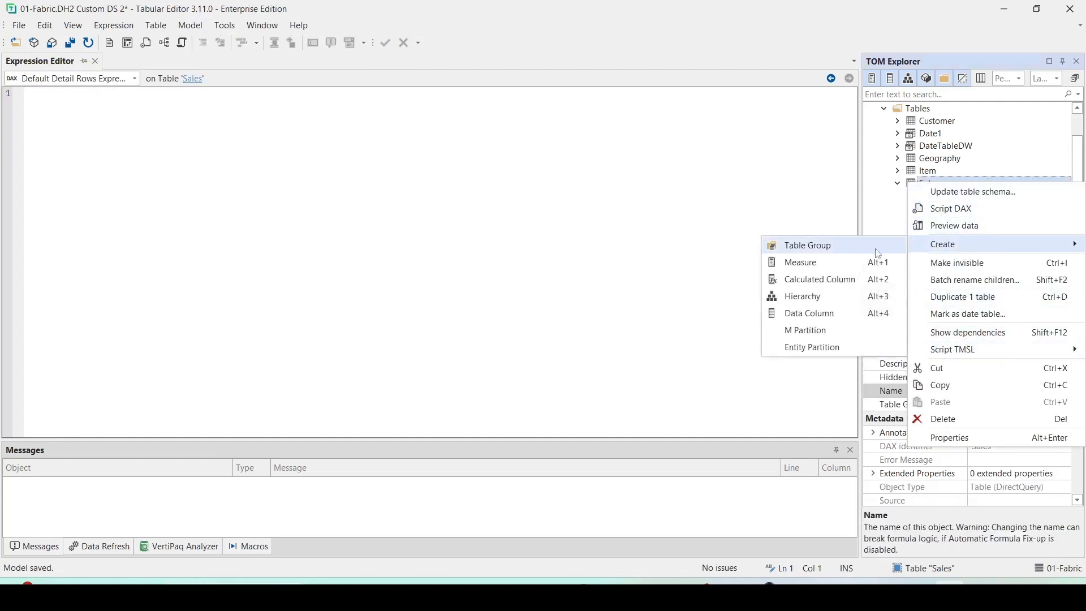
{"action": "left_click", "coordinate": [819, 261]}
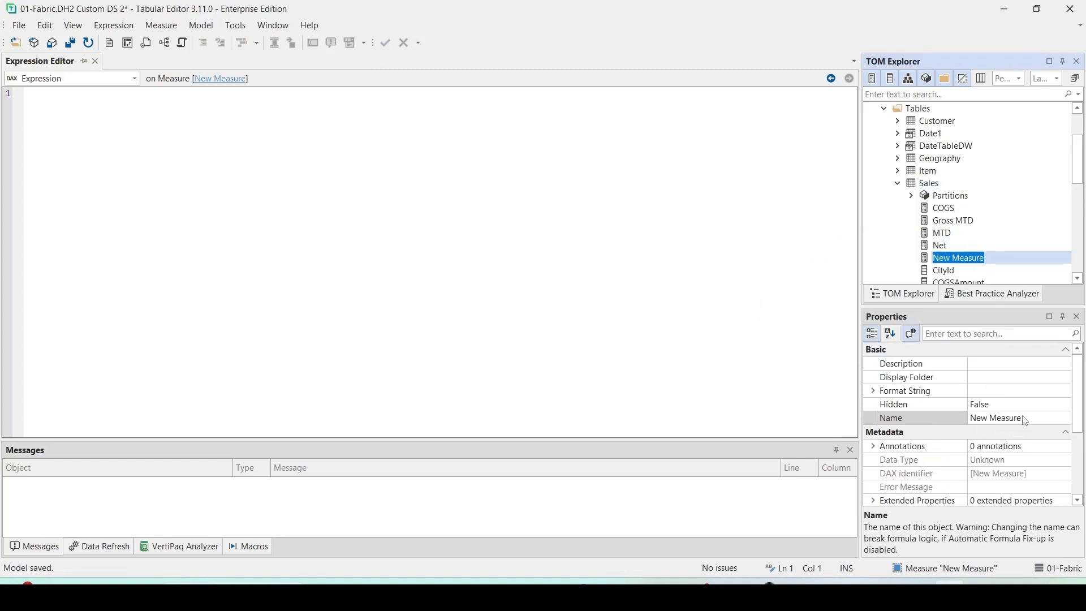
{"action": "left_click", "coordinate": [1016, 417]}
{"action": "type", "text": "Gross"}
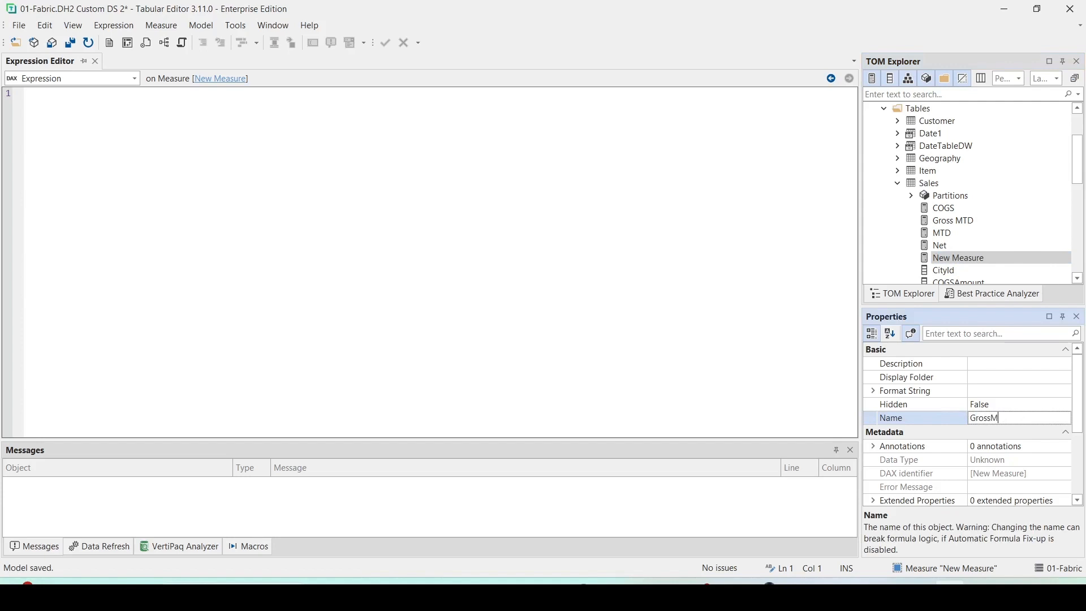
{"action": "type", "text": "M"}
Define the GrossM measure as SUM(Sales[Gross Amount]) on a single line and accept the expression
{"action": "left_click", "coordinate": [92, 136]}
{"action": "type", "text": "S"}
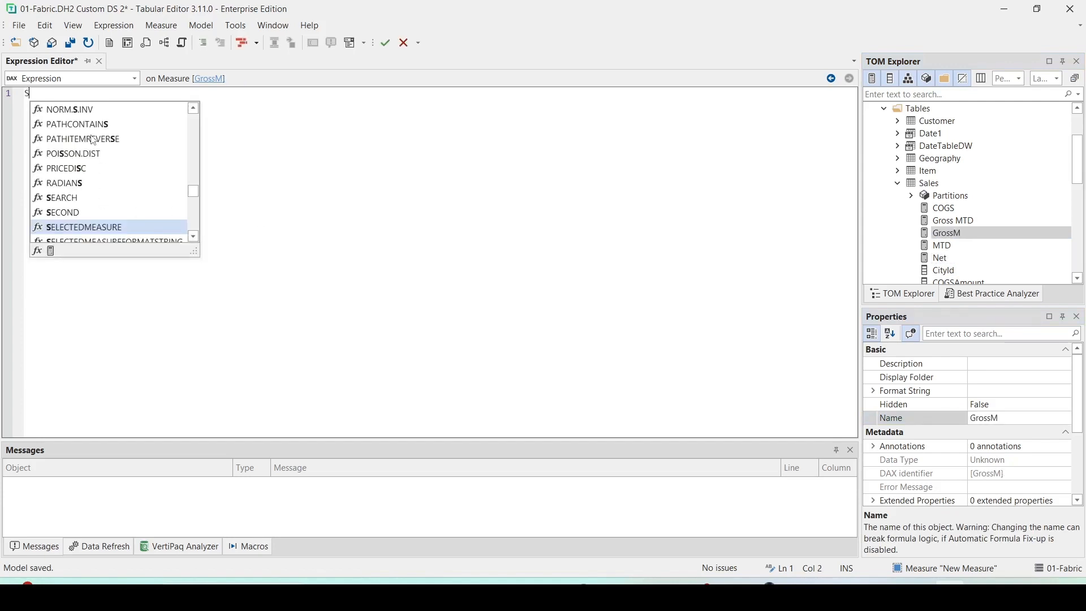
{"action": "type", "text": "um(Gros"}
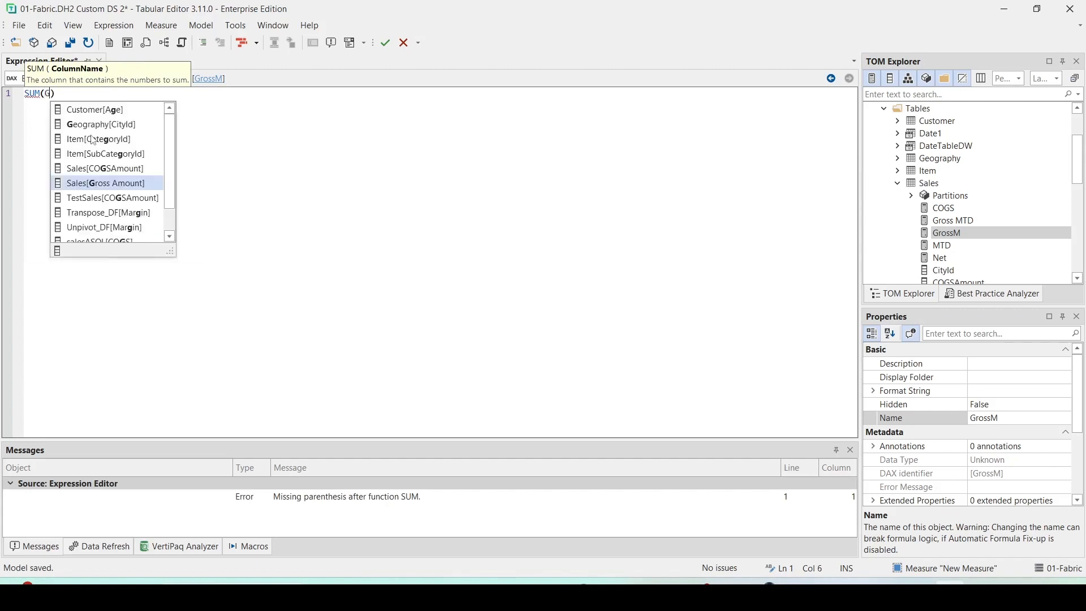
{"action": "key", "text": "Tab"}
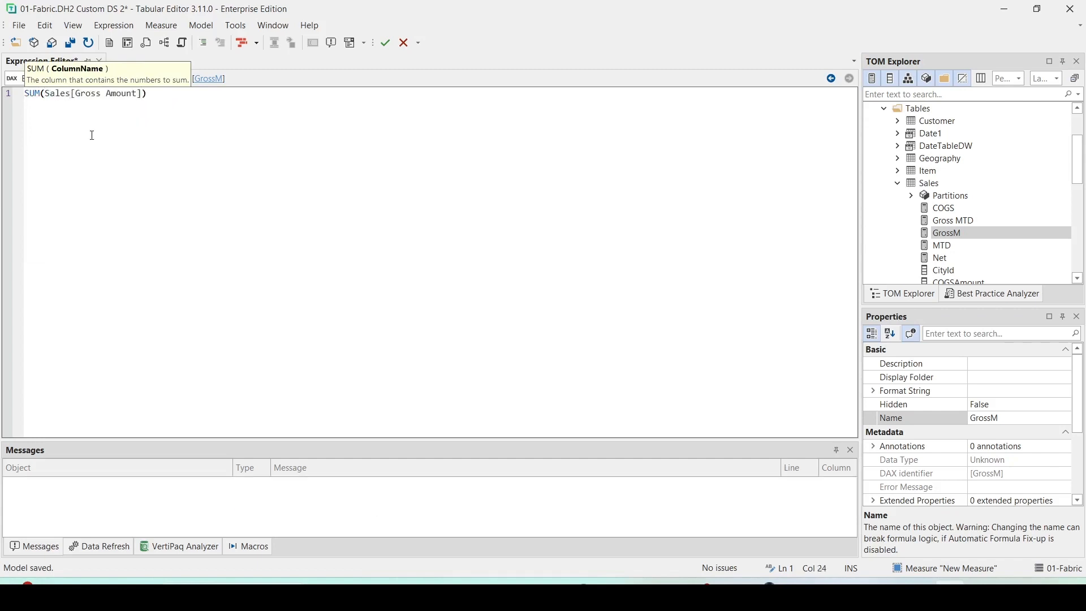
{"action": "key", "text": "Return"}
{"action": "key", "text": "BackSpace"}
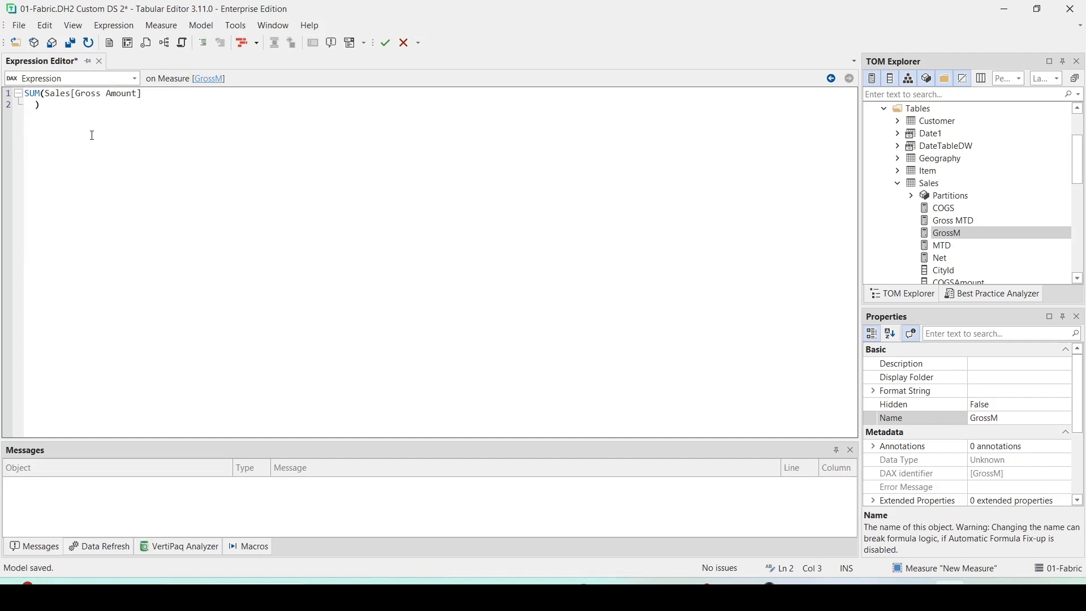
{"action": "key", "text": "BackSpace"}
{"action": "left_click", "coordinate": [385, 43]}
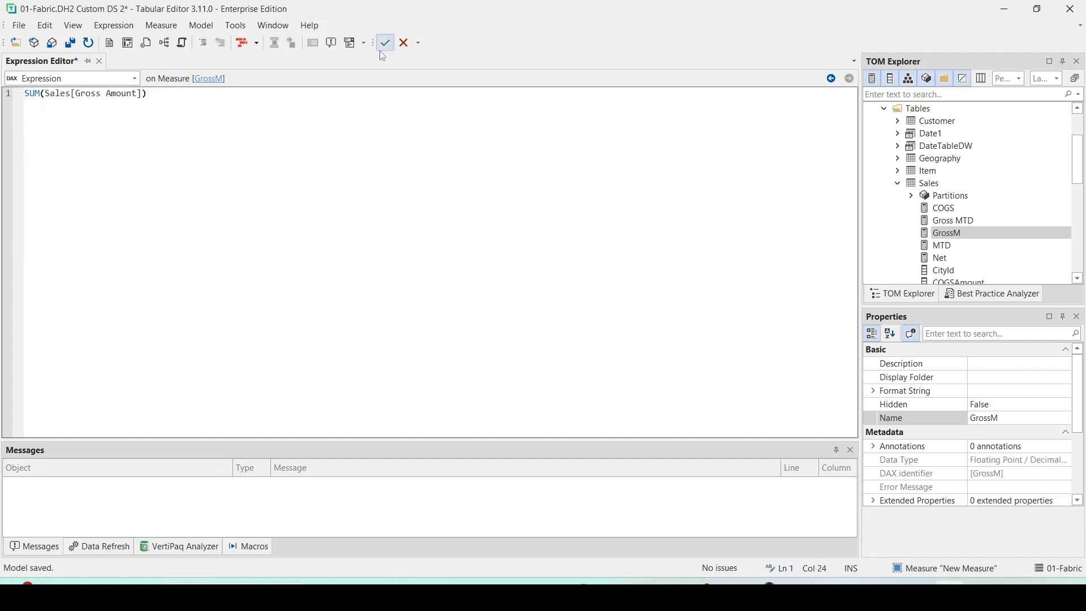
Save the model, accepting the merge with the remote changes, and switch to Power BI Desktop to refresh the report's data
{"action": "left_click", "coordinate": [68, 44]}
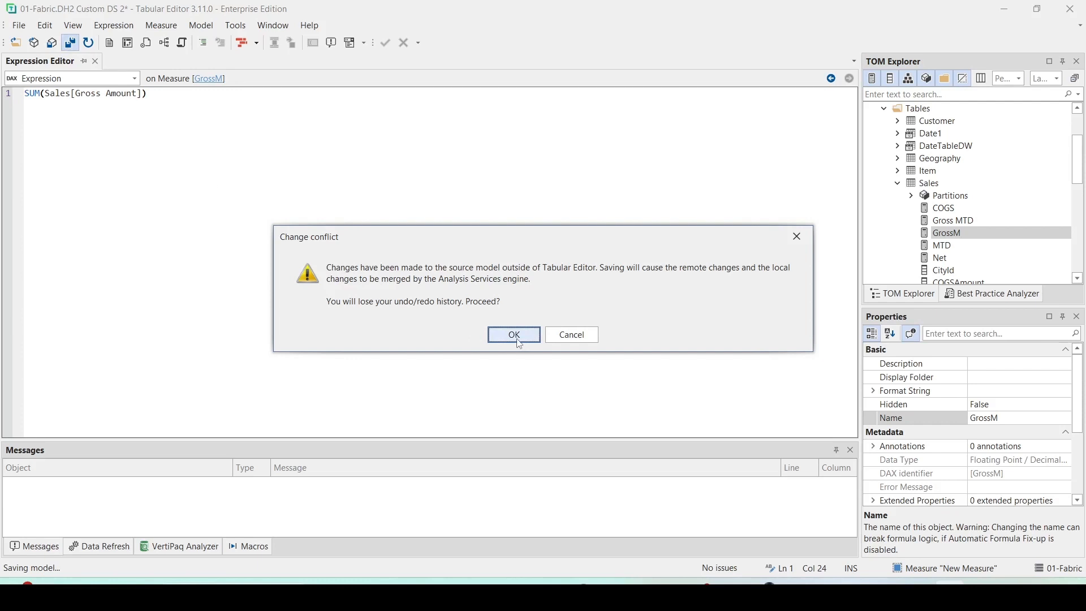
{"action": "left_click", "coordinate": [517, 340]}
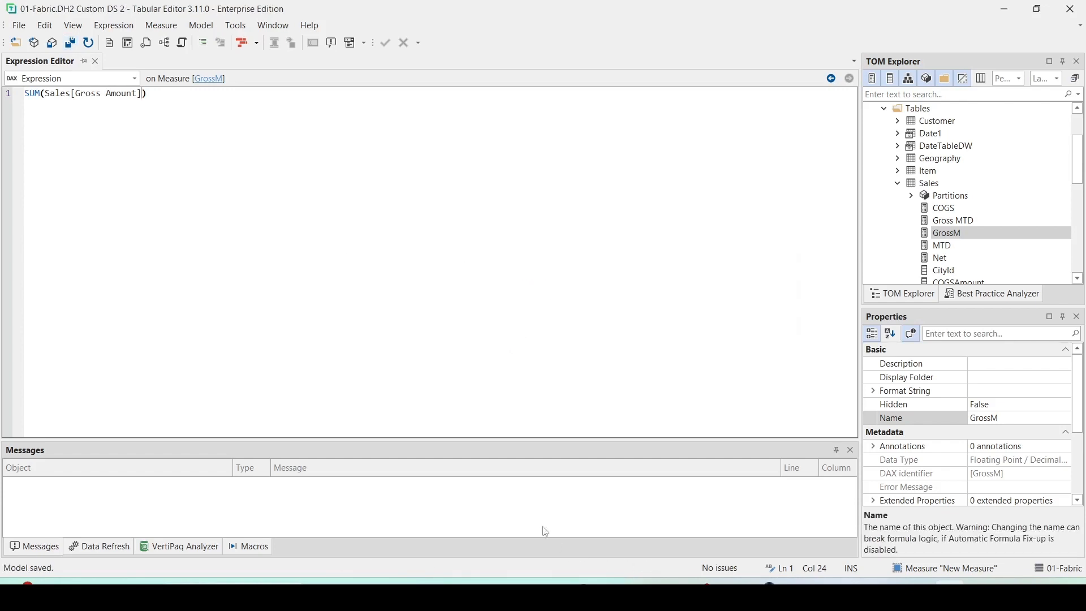
{"action": "key", "text": "alt+Tab"}
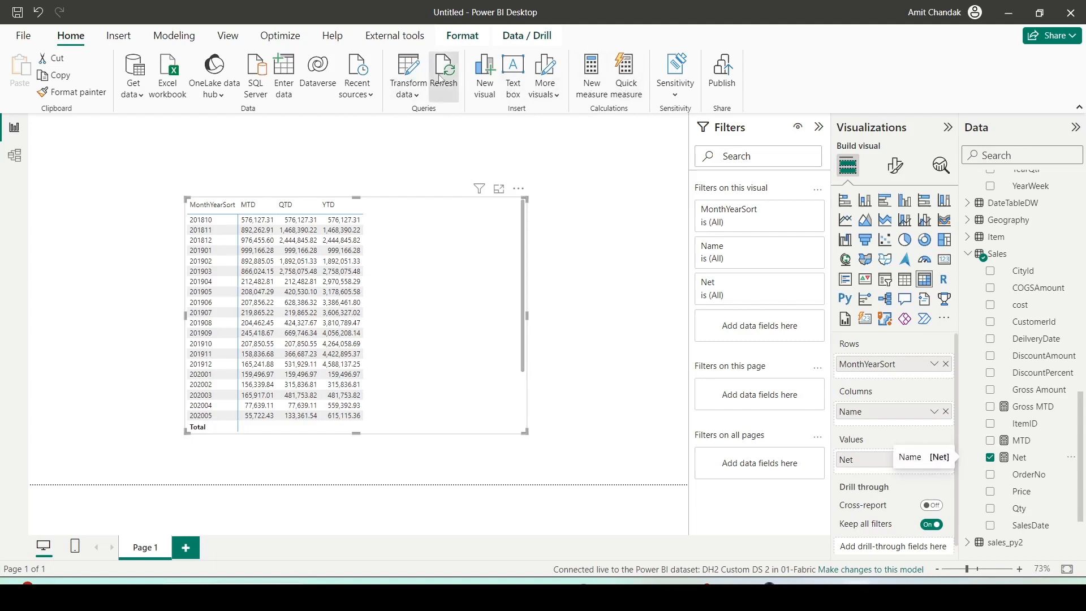
{"action": "left_click", "coordinate": [440, 78]}
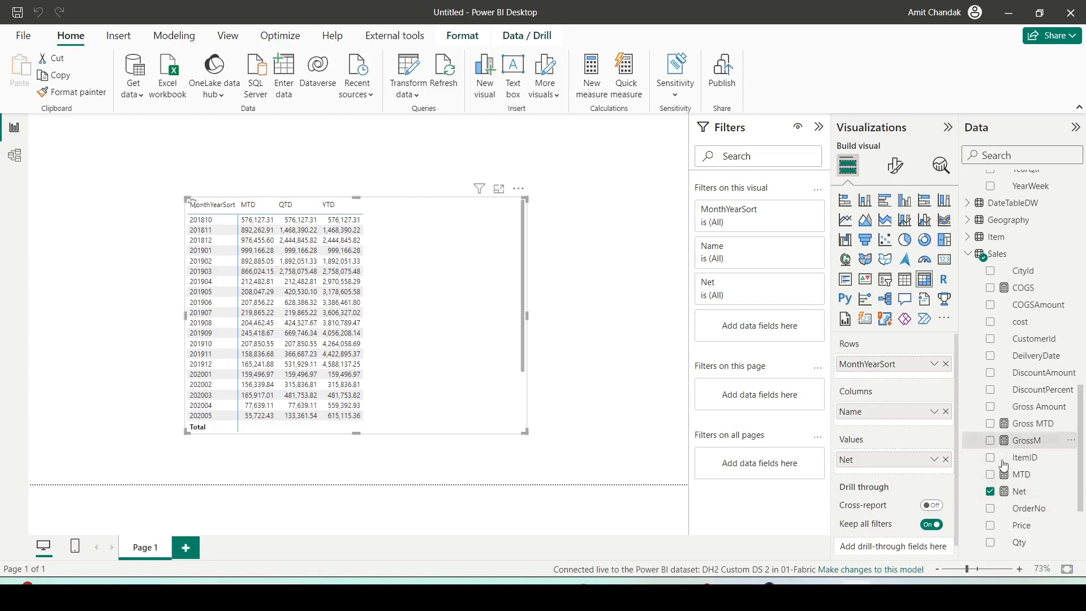
Add the GrossM and COGS measures to the matrix values and resize the matrix to fit all its columns from the page's left edge
{"action": "left_click_drag", "start_coordinate": [1027, 441], "coordinate": [895, 467]}
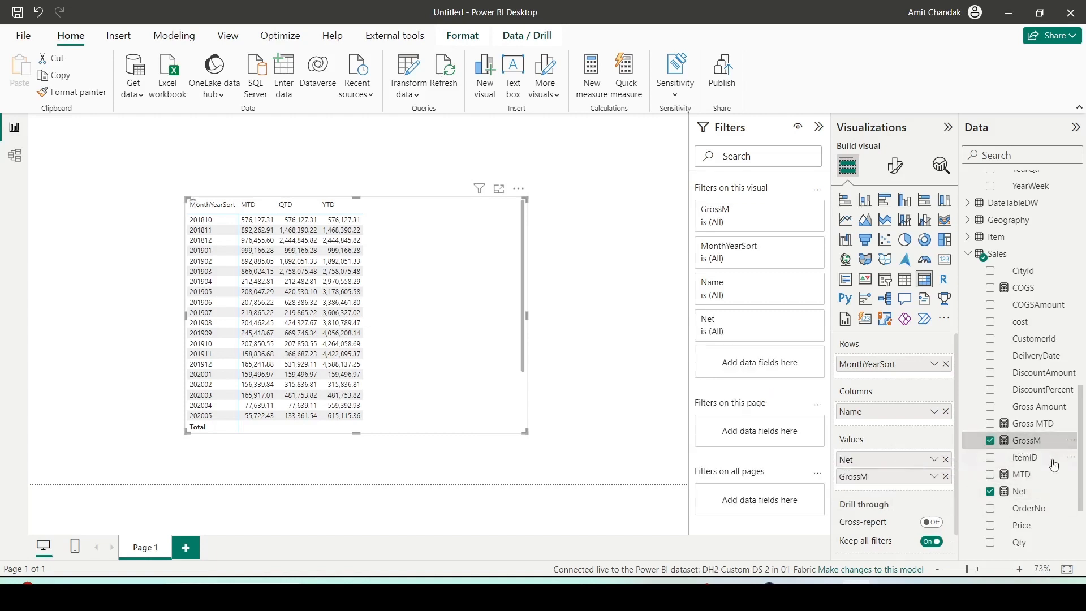
{"action": "scroll", "coordinate": [1041, 478], "scroll_direction": "down", "scroll_amount": 1}
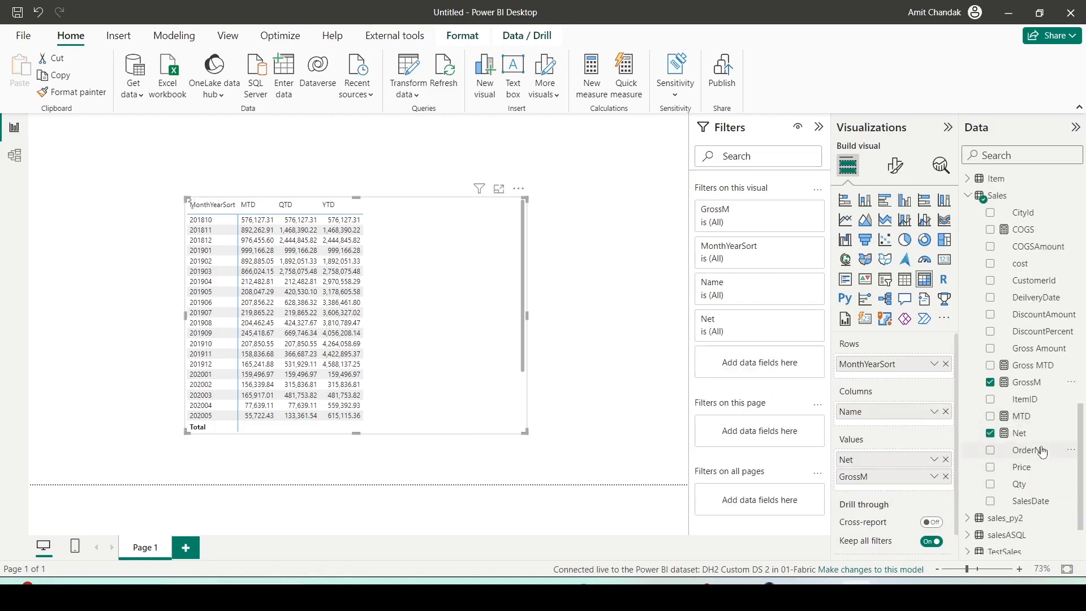
{"action": "left_click_drag", "start_coordinate": [1021, 229], "coordinate": [894, 484]}
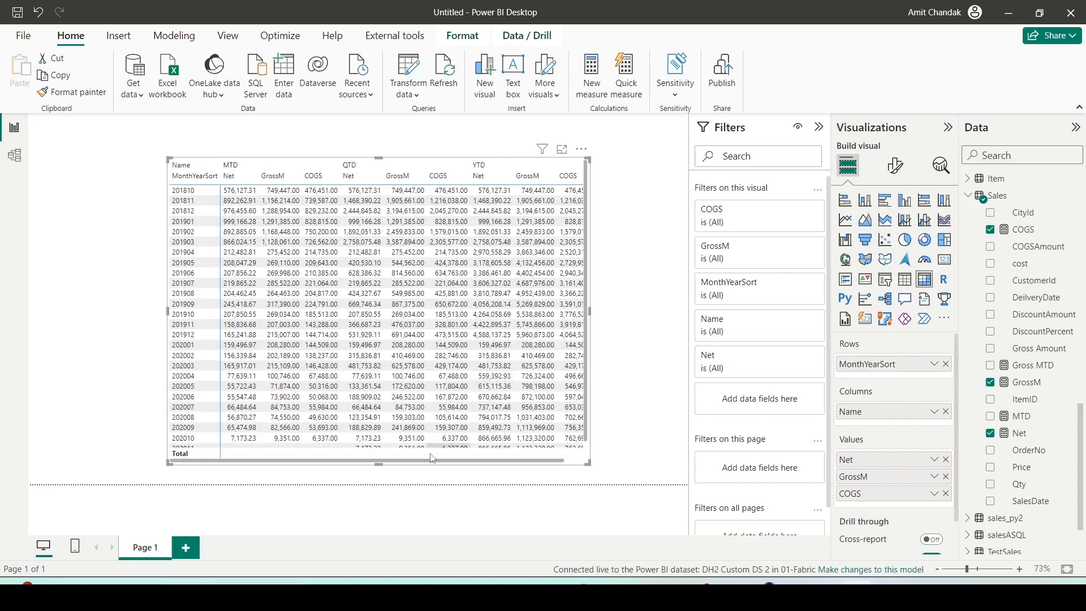
{"action": "left_click_drag", "start_coordinate": [169, 462], "coordinate": [30, 472]}
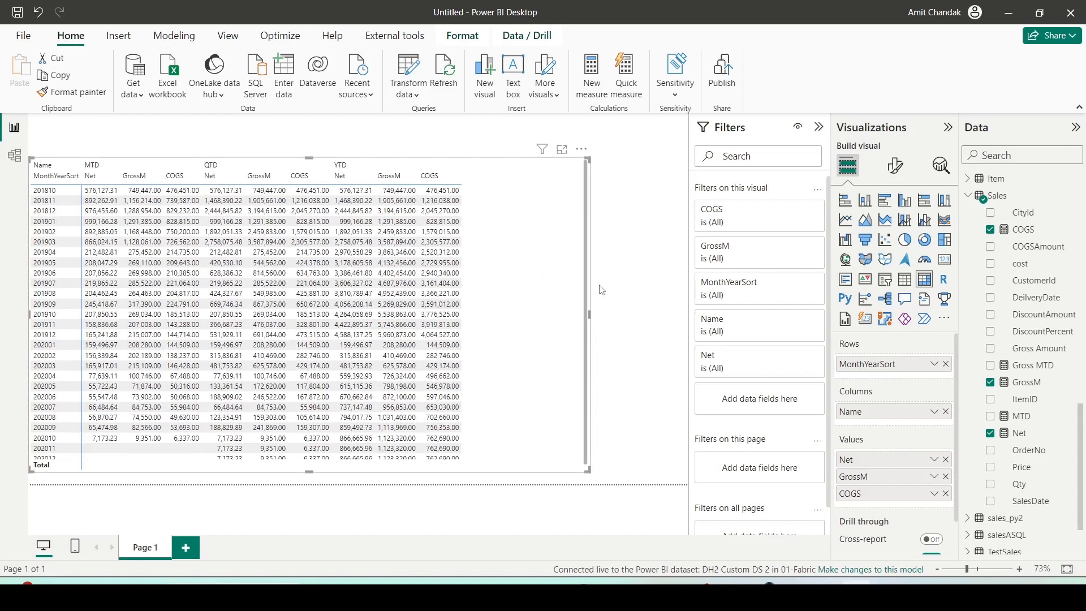
{"action": "left_click_drag", "start_coordinate": [589, 314], "coordinate": [525, 330]}
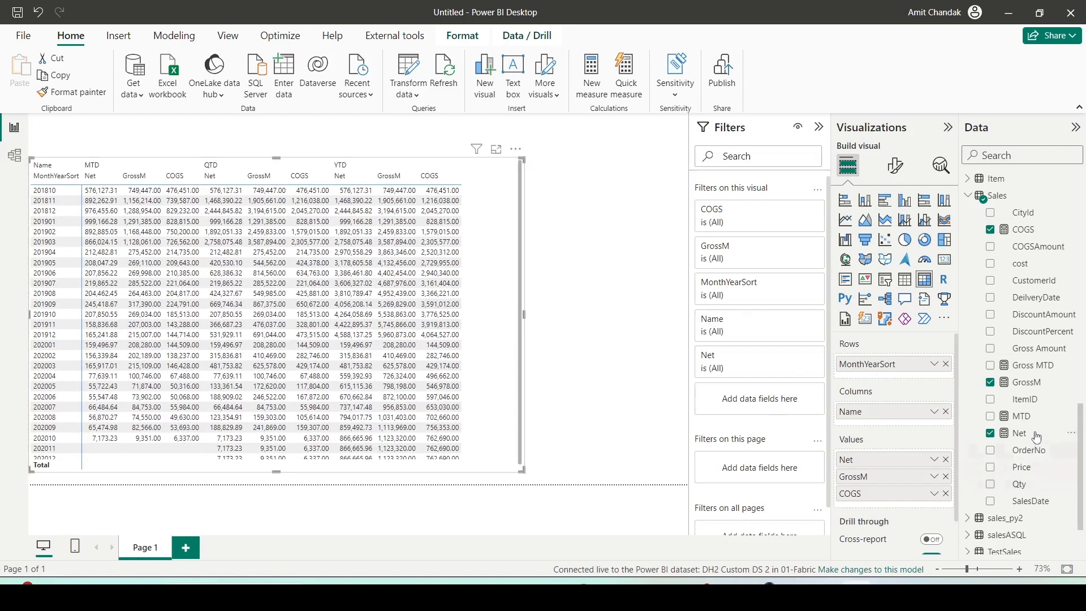
Create a slicer from the TI table's Name field beside the matrix and filter it to QTD
{"action": "scroll", "coordinate": [1032, 396], "scroll_direction": "down", "scroll_amount": 2}
{"action": "left_click_drag", "start_coordinate": [1021, 515], "coordinate": [617, 165]}
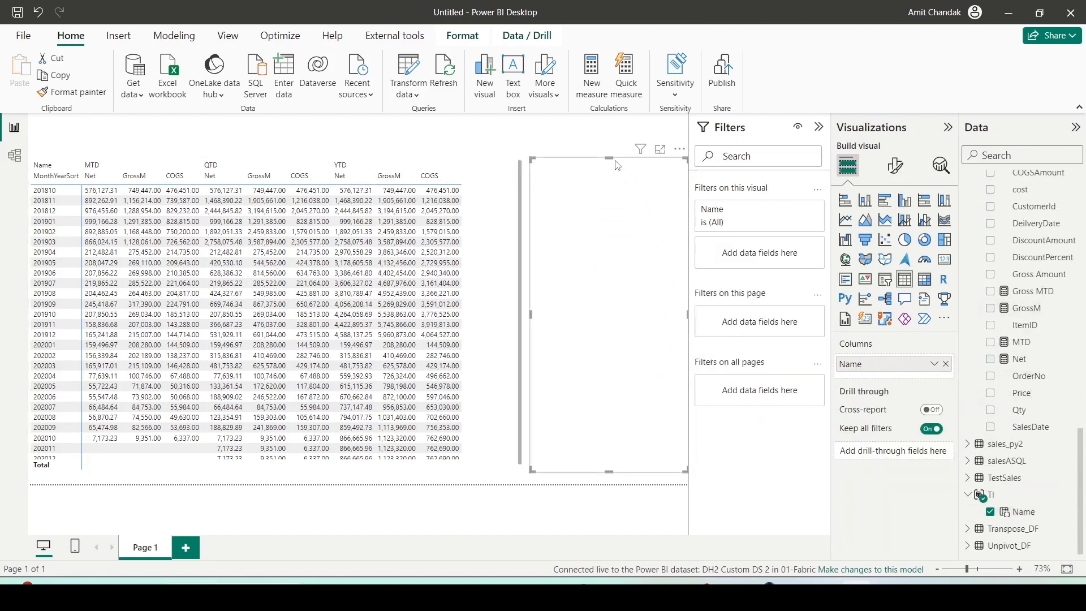
{"action": "left_click", "coordinate": [886, 283]}
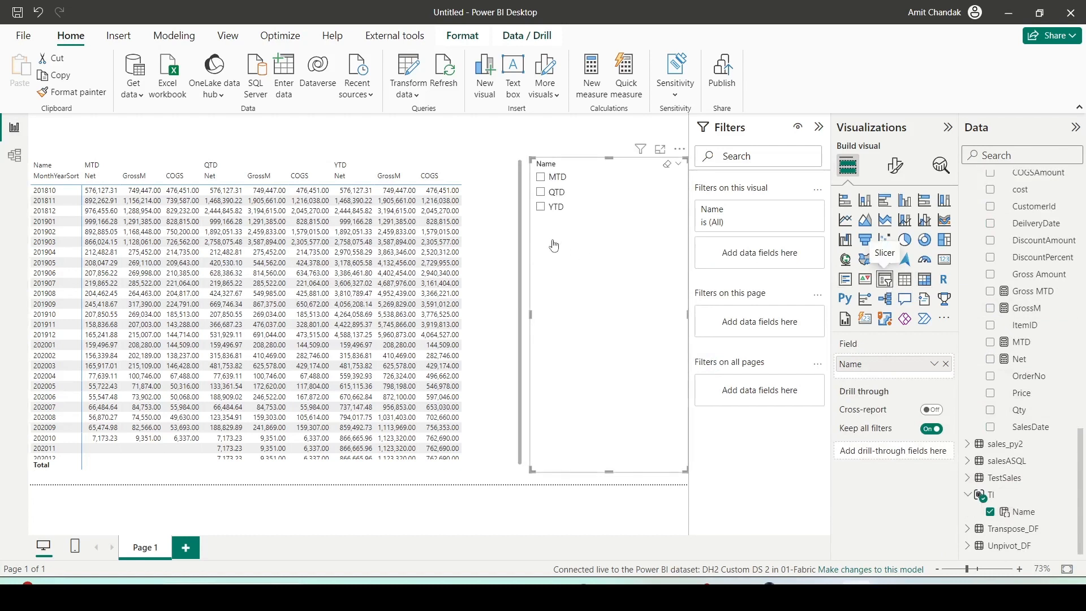
{"action": "left_click", "coordinate": [540, 193]}
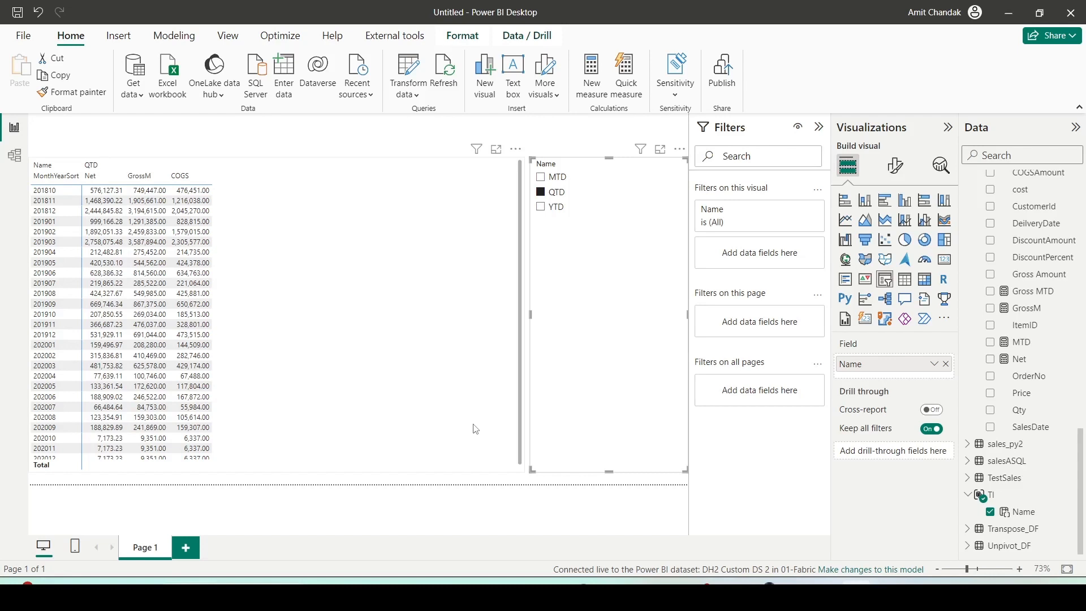
Save the report as Custom Dataset in the Data folder
{"action": "key", "text": "ctrl+s"}
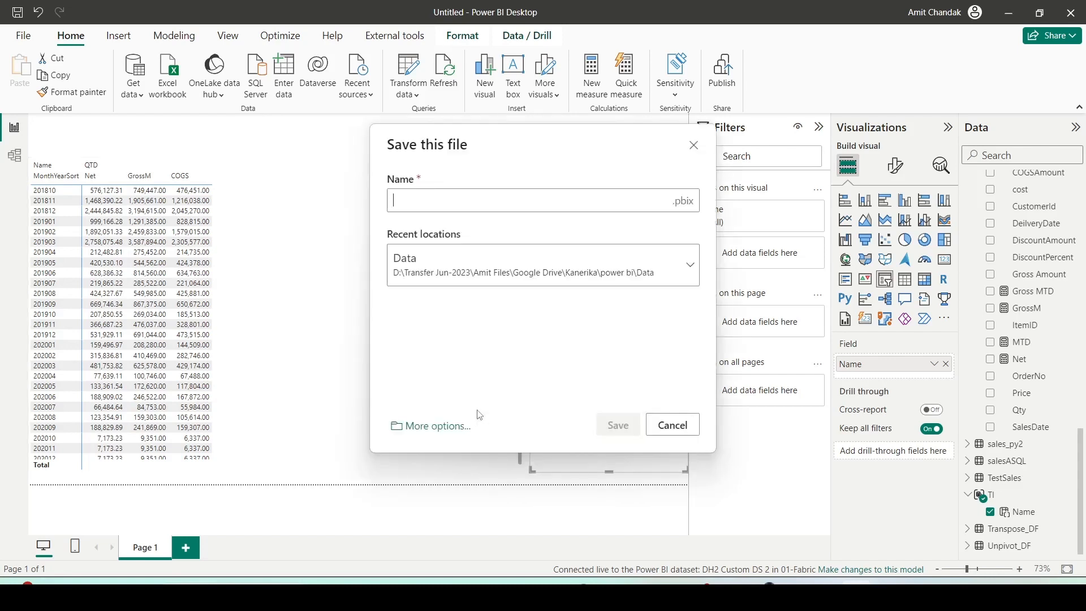
{"action": "type", "text": "Custom Dataset"}
{"action": "left_click", "coordinate": [616, 427]}
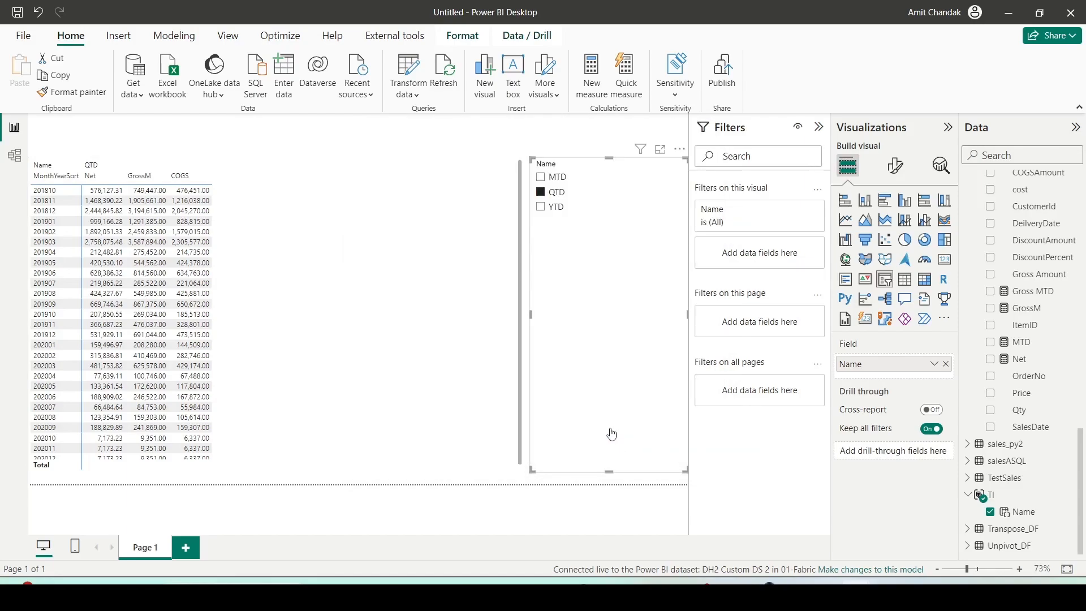